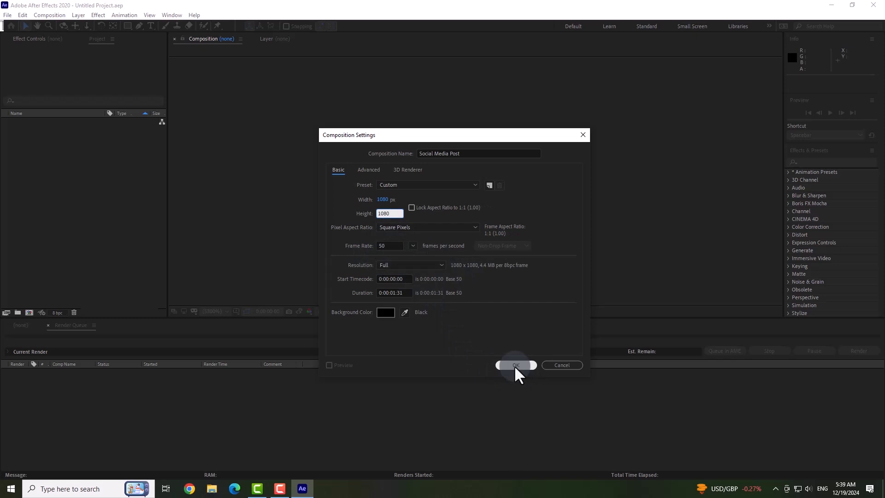
Create the 1080 × 1080 px Social Media Post composition at 50 fps and add a full-size dark red solid.
{"action": "left_click", "coordinate": [516, 365]}
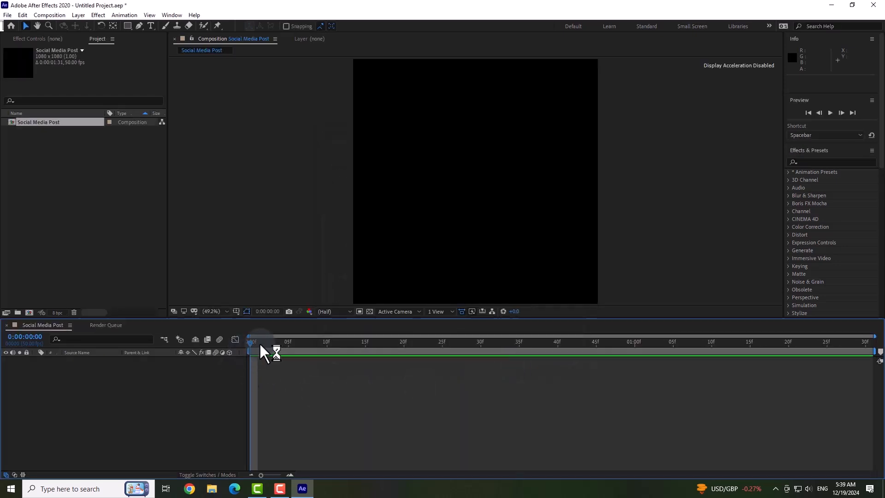
{"action": "right_click", "coordinate": [141, 400]}
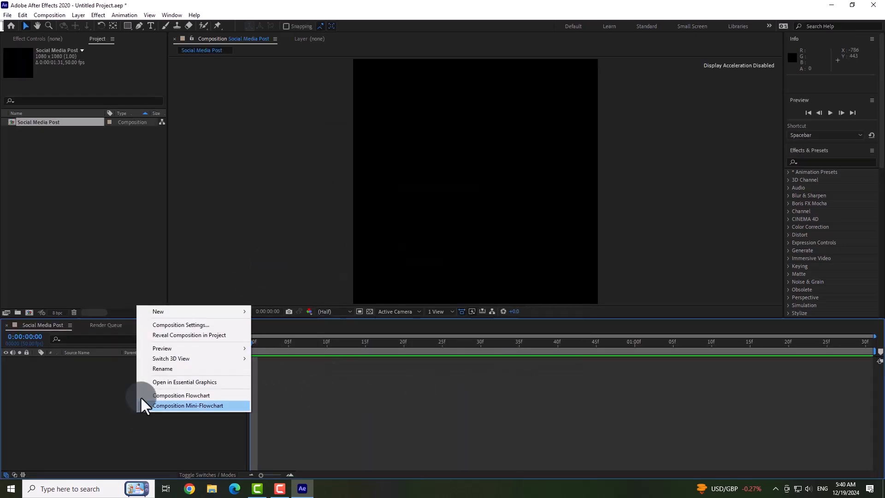
{"action": "mouse_move", "coordinate": [167, 312]}
{"action": "left_click", "coordinate": [306, 337]}
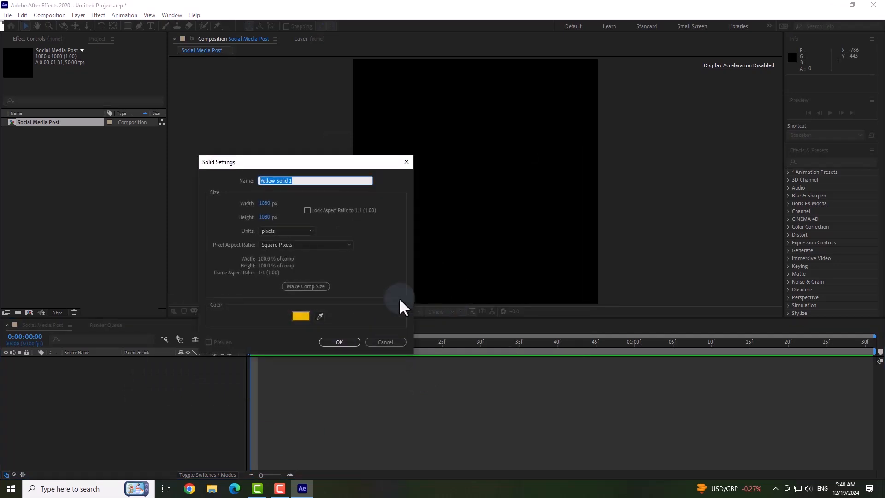
{"action": "left_click", "coordinate": [301, 316]}
{"action": "left_click", "coordinate": [367, 315]}
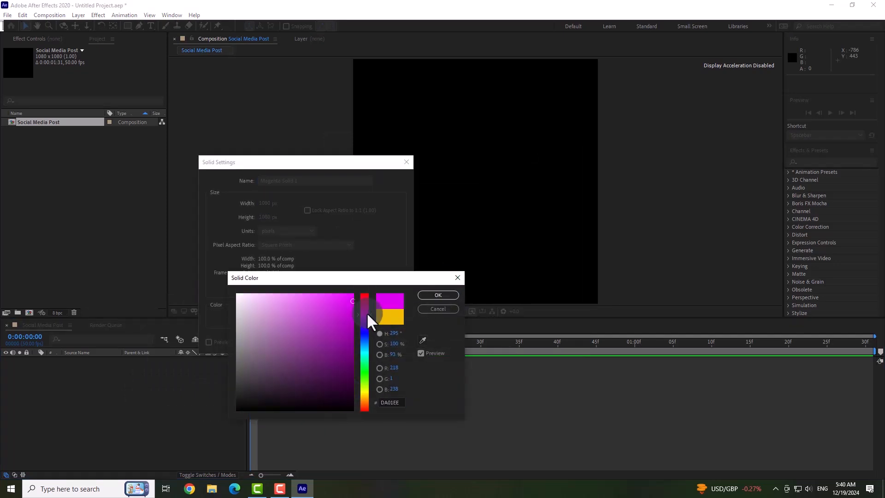
{"action": "mouse_move", "coordinate": [368, 314]}
{"action": "left_mouse_down"}
{"action": "mouse_move", "coordinate": [370, 287]}
{"action": "mouse_move", "coordinate": [346, 305]}
{"action": "mouse_move", "coordinate": [353, 346]}
{"action": "left_mouse_up"}
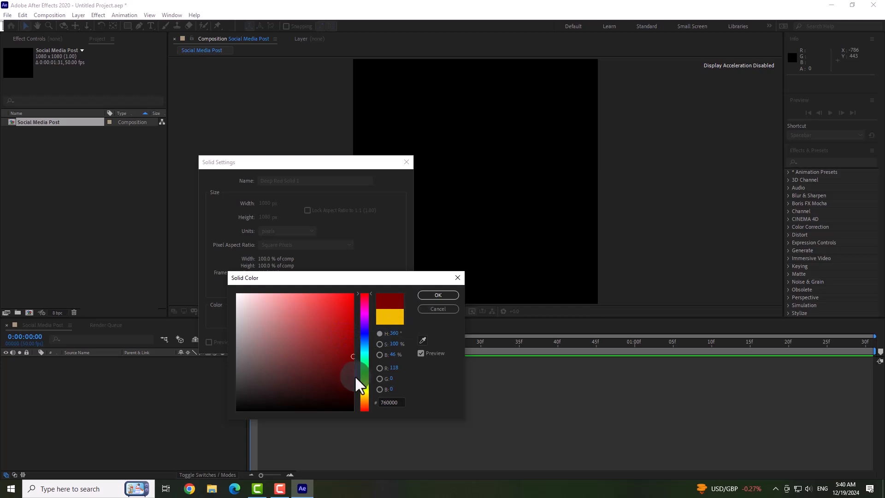
{"action": "left_click", "coordinate": [437, 296]}
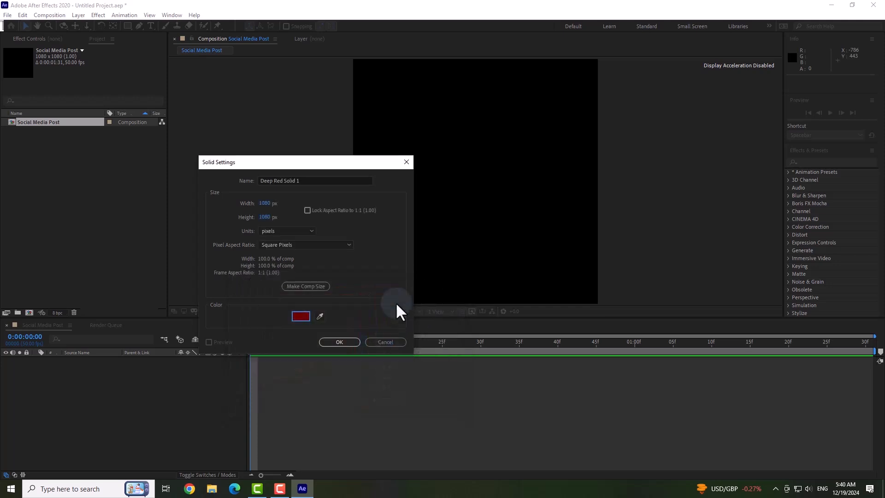
{"action": "left_click", "coordinate": [340, 341]}
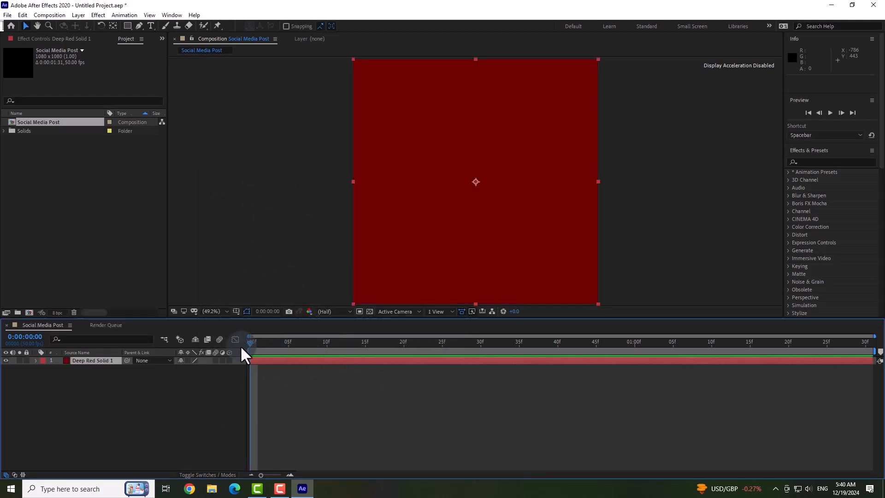
Add a second full-size solid in pure bright red (FF0000) above the dark red background.
{"action": "right_click", "coordinate": [174, 403]}
{"action": "mouse_move", "coordinate": [266, 300]}
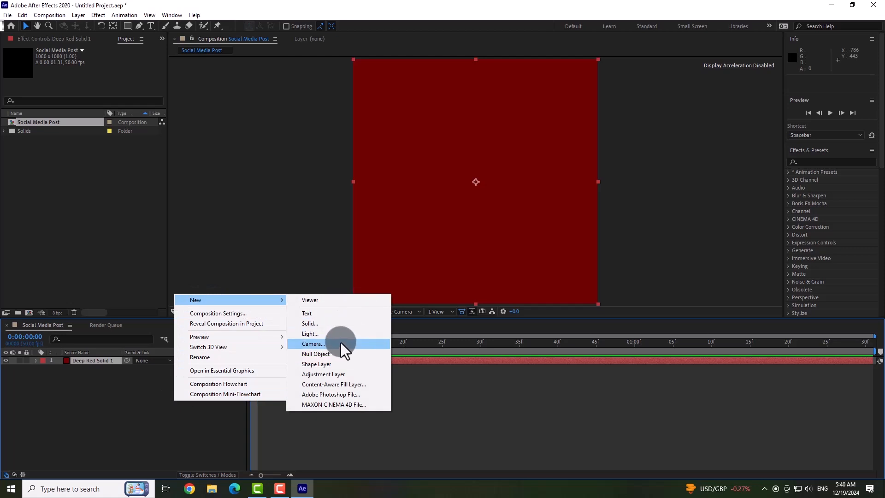
{"action": "left_click", "coordinate": [336, 324]}
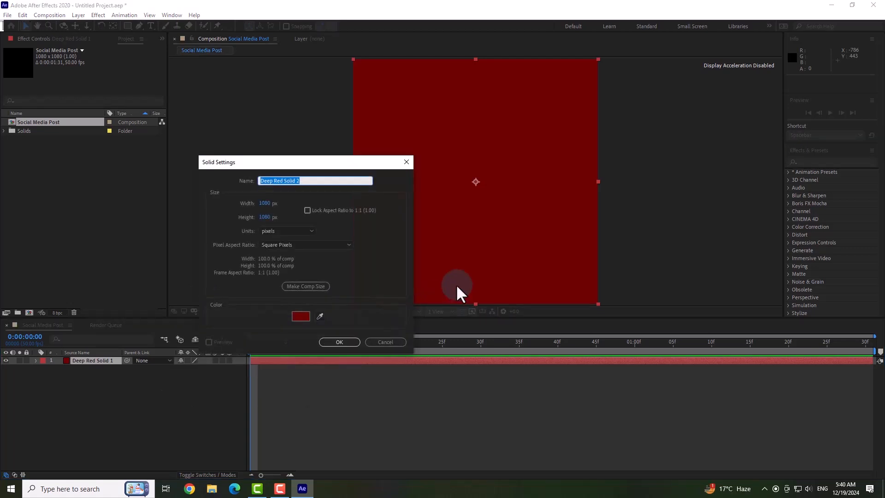
{"action": "left_click", "coordinate": [298, 314]}
{"action": "left_click", "coordinate": [352, 295]}
{"action": "left_click", "coordinate": [437, 295]}
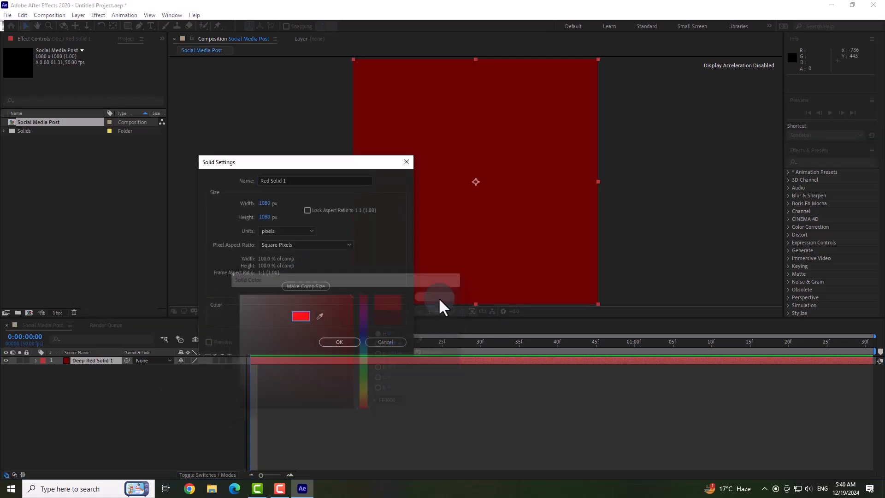
{"action": "left_click", "coordinate": [331, 342]}
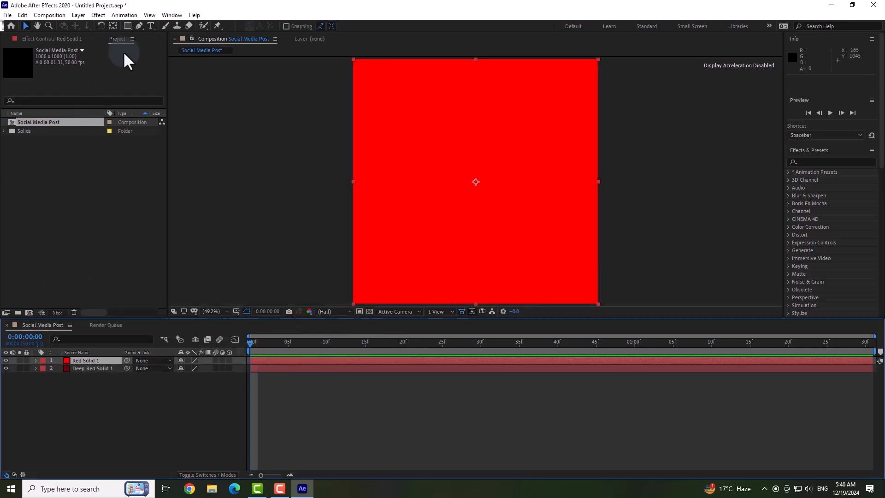
Draw a circular mask about 678 px in diameter on the bright red solid, slightly right of and below the centre.
{"action": "left_click_drag", "start_coordinate": [128, 26], "coordinate": [167, 46]}
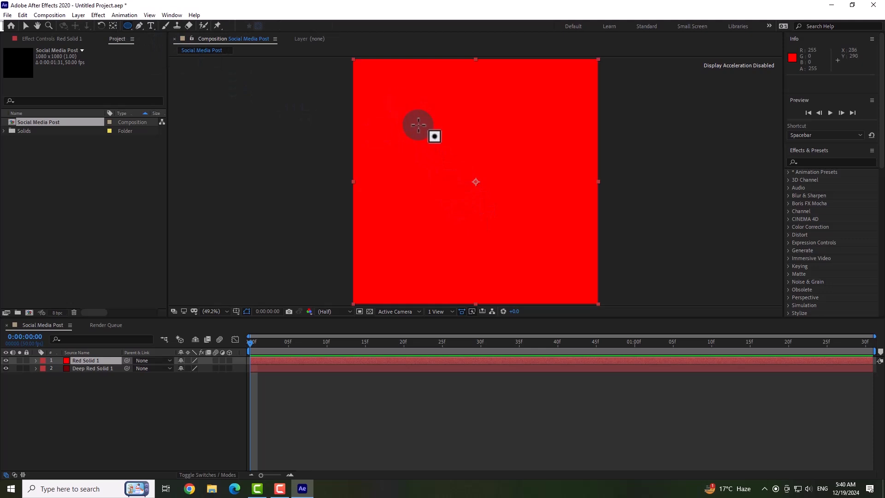
{"action": "left_click_drag", "start_coordinate": [416, 120], "coordinate": [570, 273]}
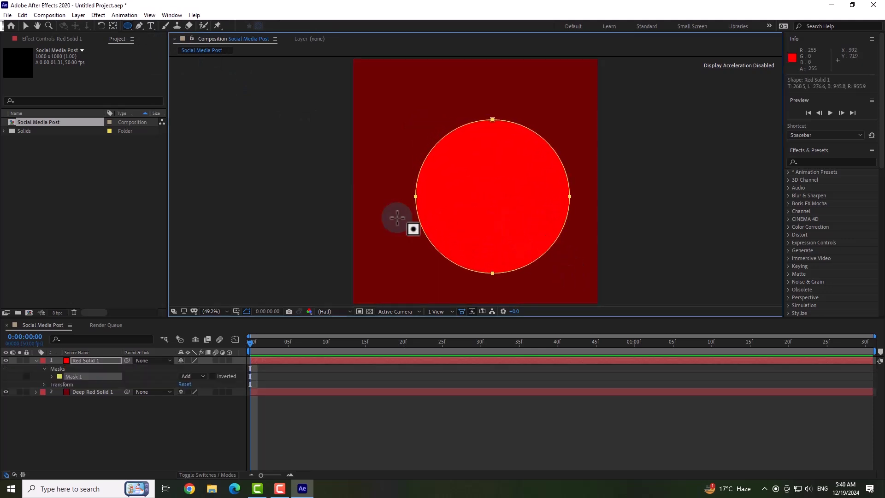
{"action": "left_click", "coordinate": [26, 26]}
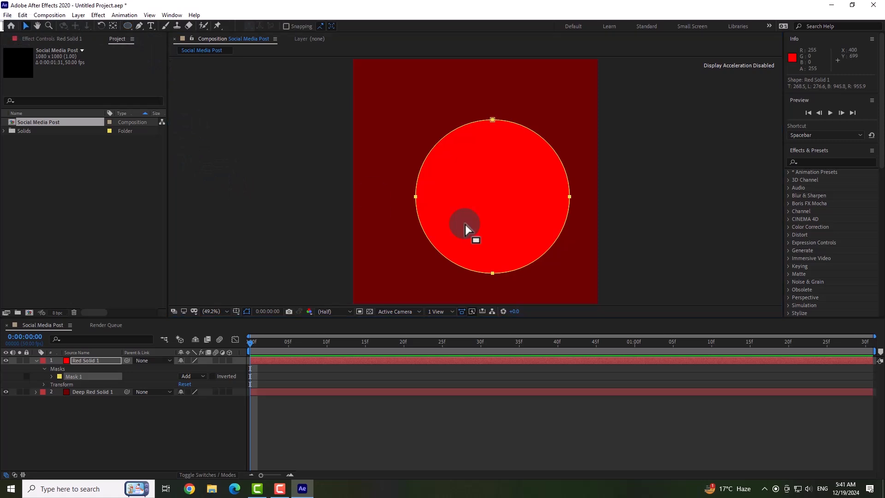
Feather the circular mask on the bright red solid by 359 pixels to form a soft glow.
{"action": "left_click", "coordinate": [52, 376]}
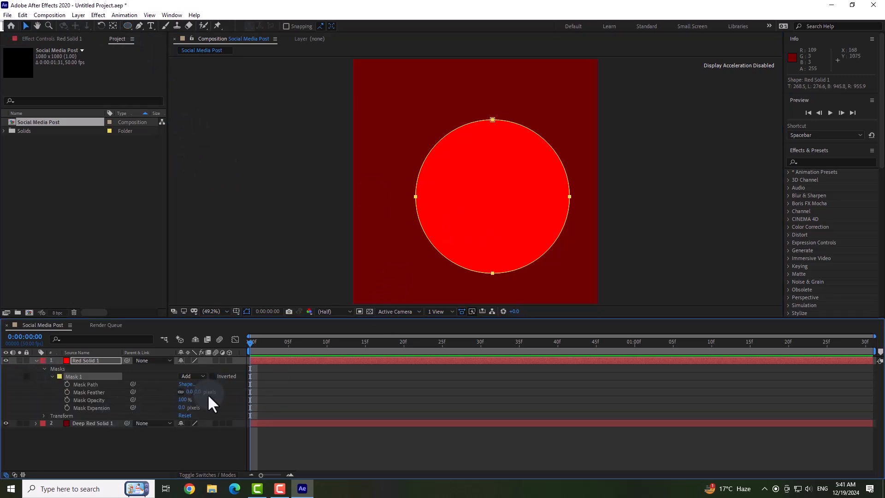
{"action": "left_click_drag", "start_coordinate": [192, 390], "coordinate": [305, 388]}
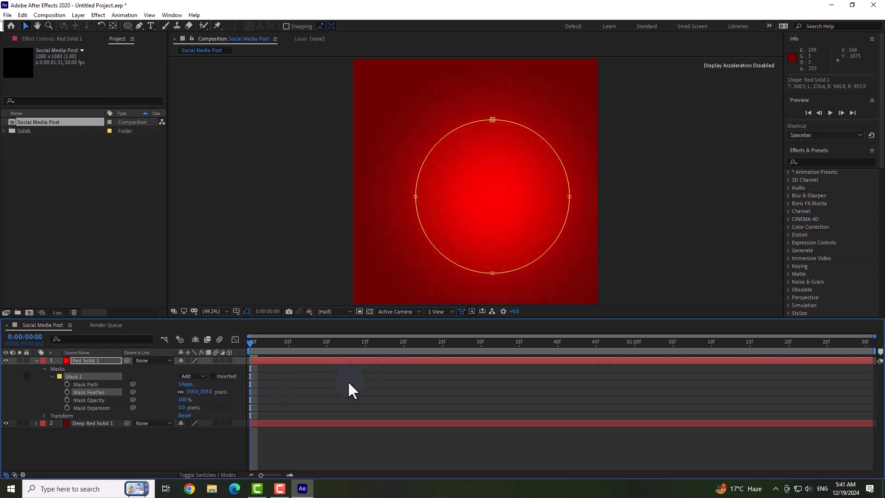
{"action": "left_click", "coordinate": [36, 360]}
{"action": "left_click", "coordinate": [109, 419]}
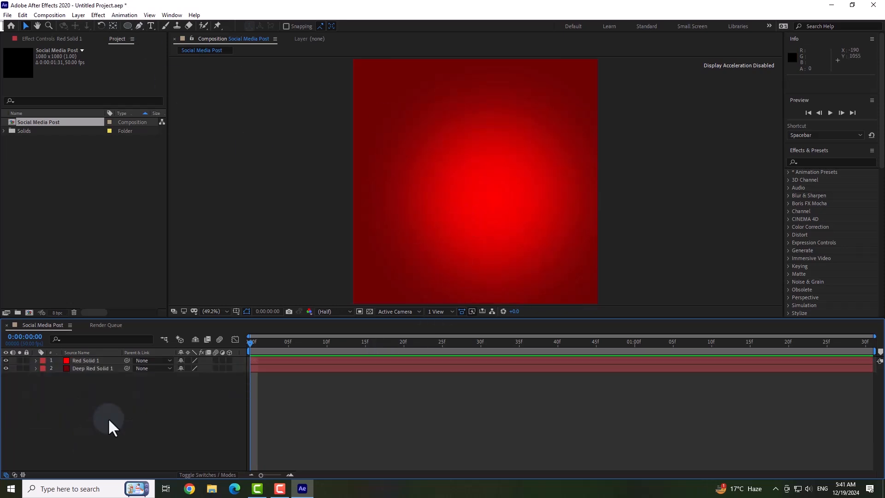
Add the text BURGER in golden yellow Clarendon Blk BT and move it down and to the left on the canvas.
{"action": "left_click", "coordinate": [151, 26]}
{"action": "left_click", "coordinate": [382, 140]}
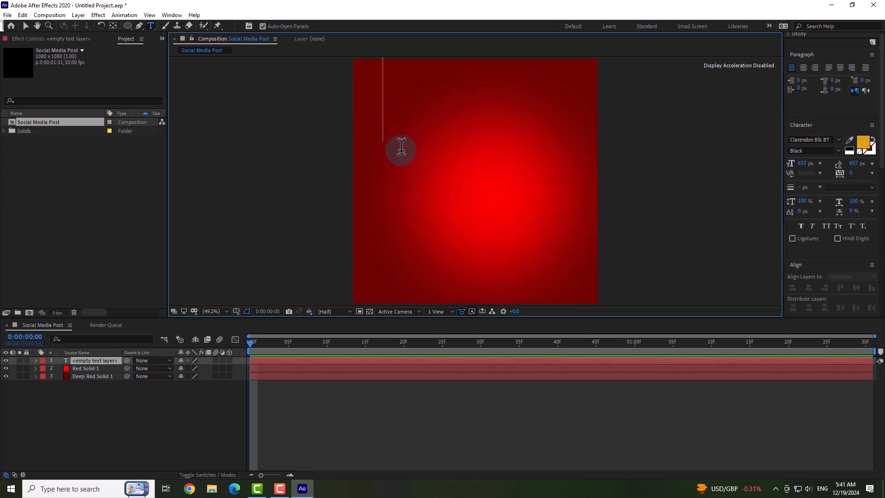
{"action": "type", "text": "B"}
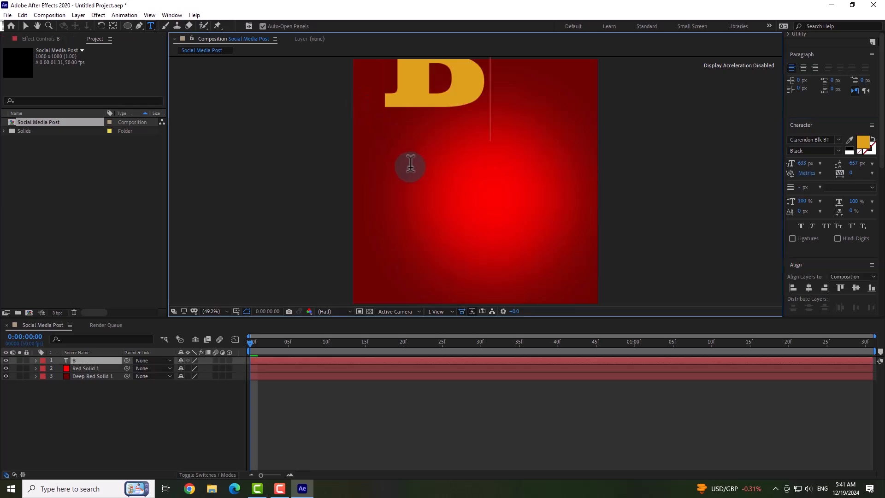
{"action": "type", "text": "URGER"}
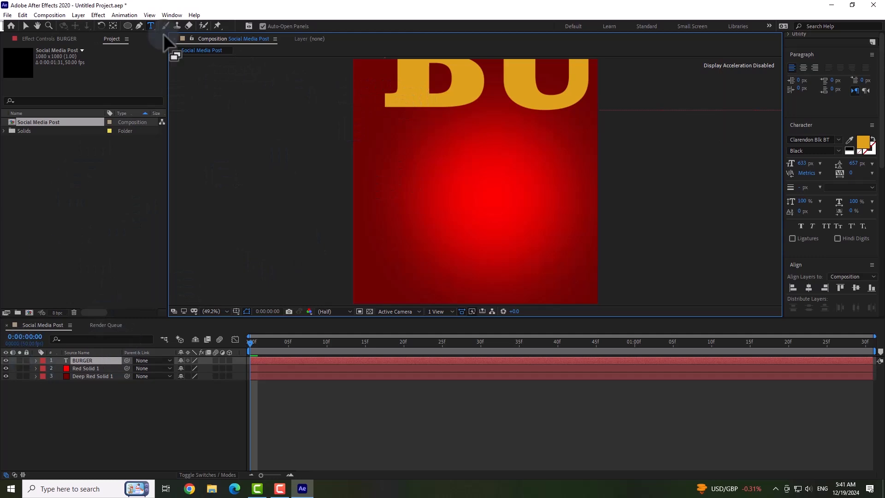
{"action": "left_click", "coordinate": [25, 26]}
{"action": "left_click_drag", "start_coordinate": [433, 90], "coordinate": [259, 207]}
{"action": "key", "text": "Caps_Lock"}
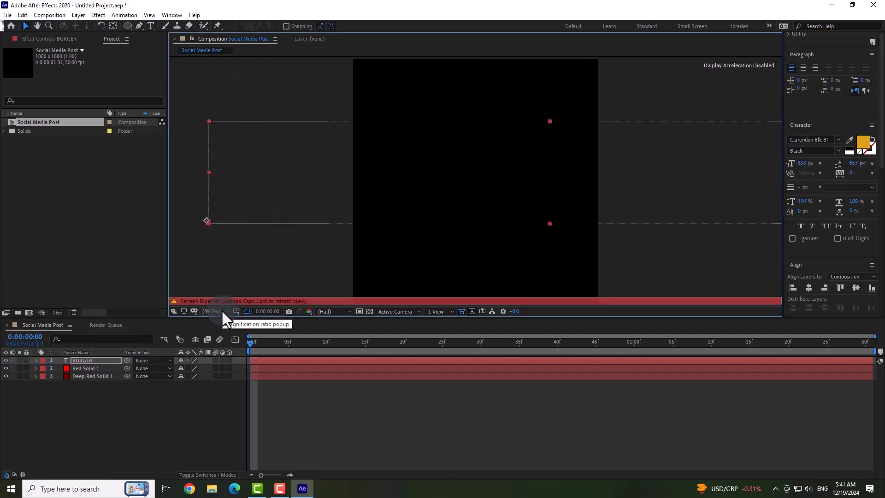
{"action": "key", "text": "Caps_Lock"}
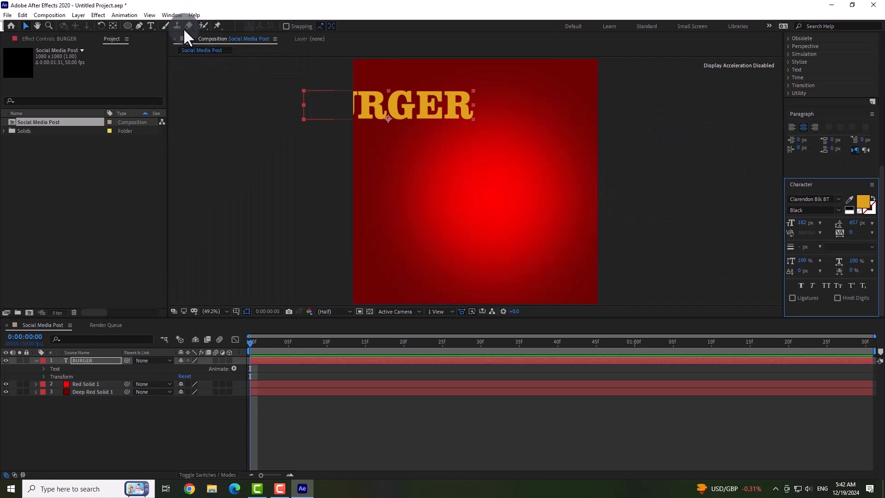
Centre the BURGER text horizontally within the composition.
{"action": "left_click", "coordinate": [176, 15]}
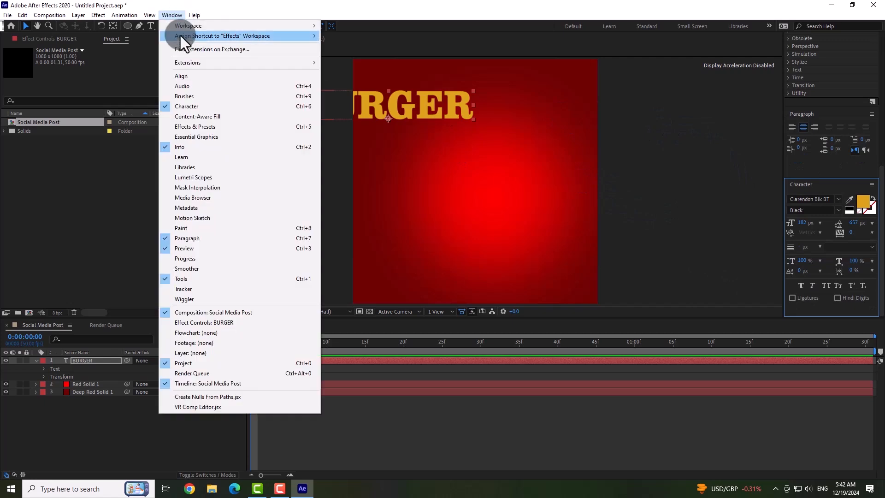
{"action": "left_click", "coordinate": [185, 74]}
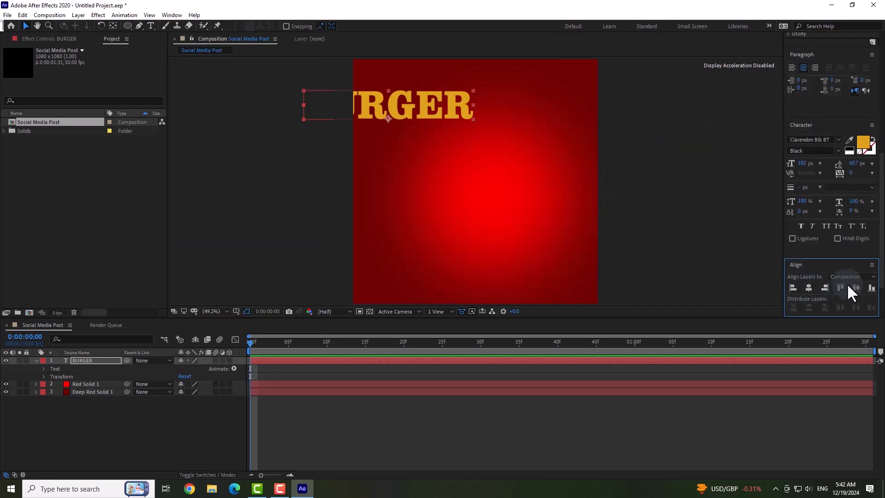
{"action": "left_click", "coordinate": [809, 287]}
Add the text line HOT AND SPIECY DEAL directly beneath the BURGER title.
{"action": "key", "text": "ctrl+t"}
{"action": "left_click", "coordinate": [465, 134]}
{"action": "type", "text": "HOT AND "}
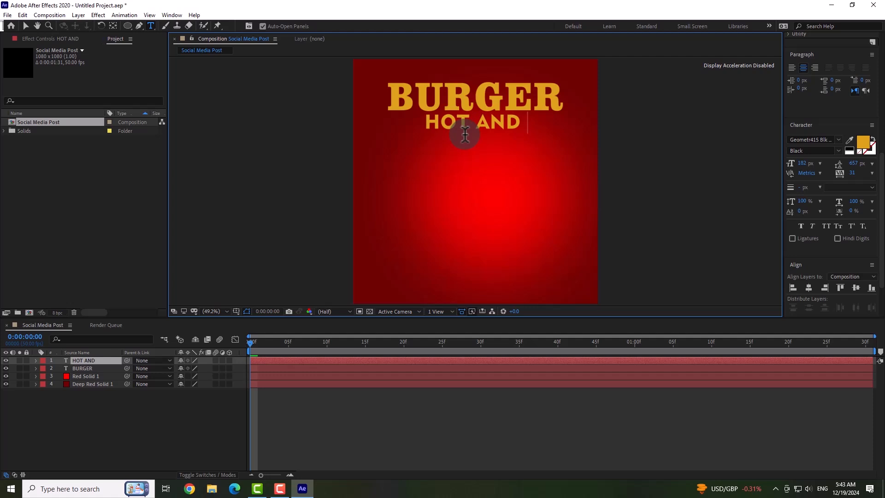
{"action": "type", "text": "SPIE"}
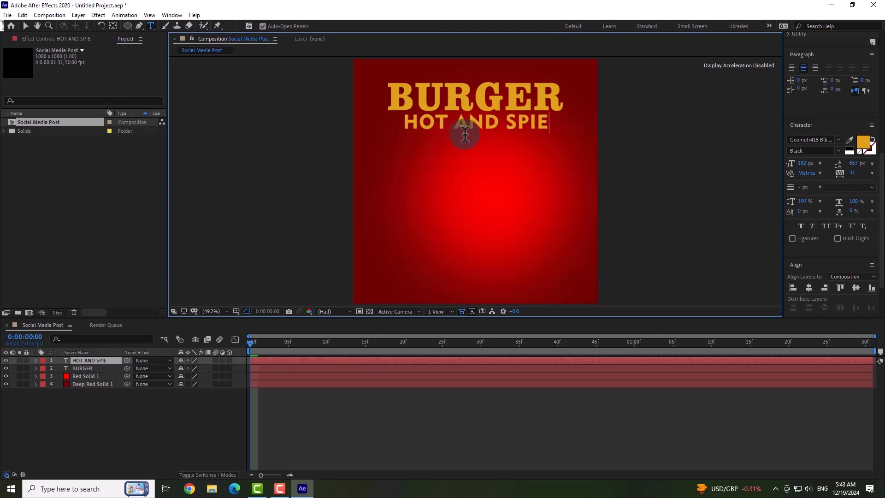
{"action": "type", "text": "CY DEAL"}
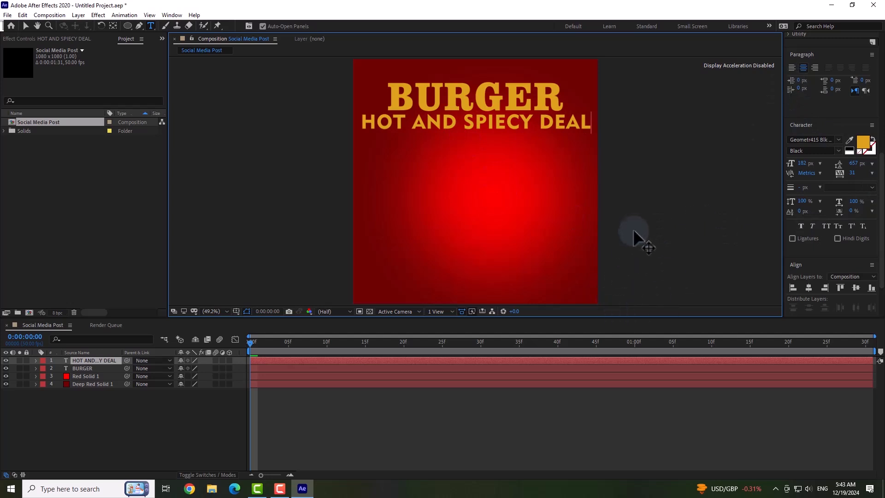
{"action": "left_click", "coordinate": [26, 26]}
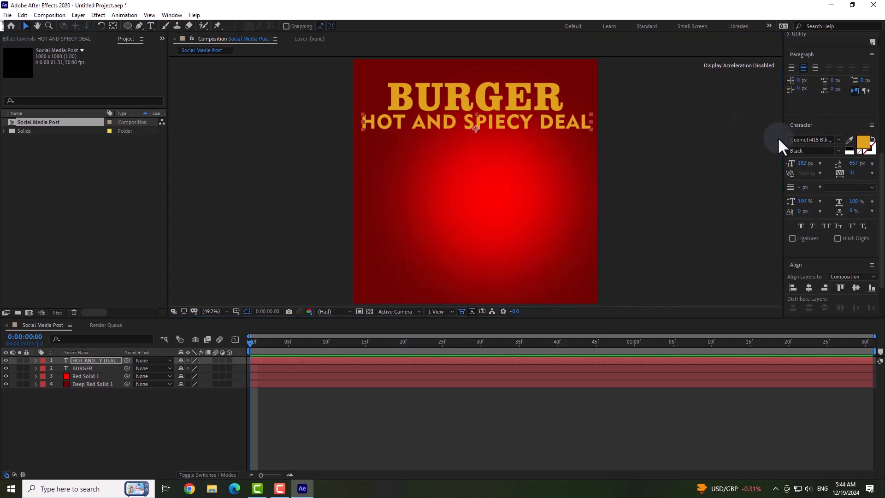
Change the fill colour of the HOT AND SPIECY DEAL text to white.
{"action": "left_click", "coordinate": [863, 143]}
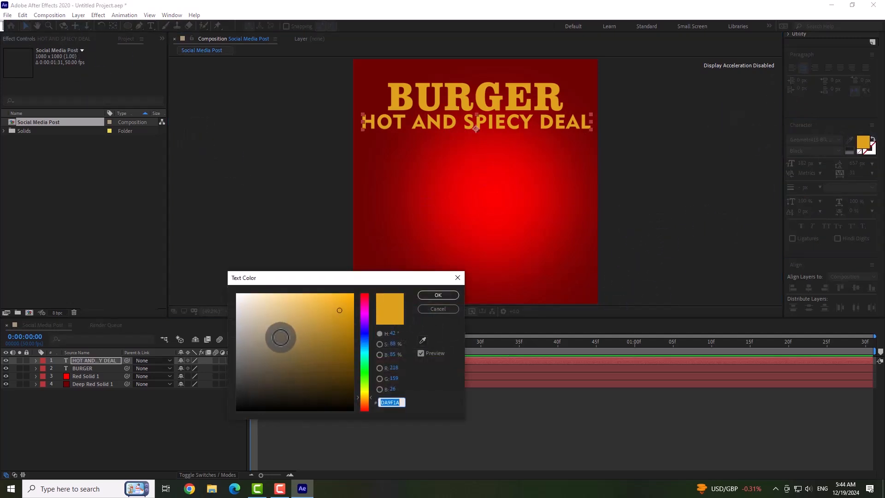
{"action": "left_click_drag", "start_coordinate": [247, 306], "coordinate": [197, 275]}
{"action": "left_click", "coordinate": [437, 295]}
{"action": "key", "text": "Caps_Lock"}
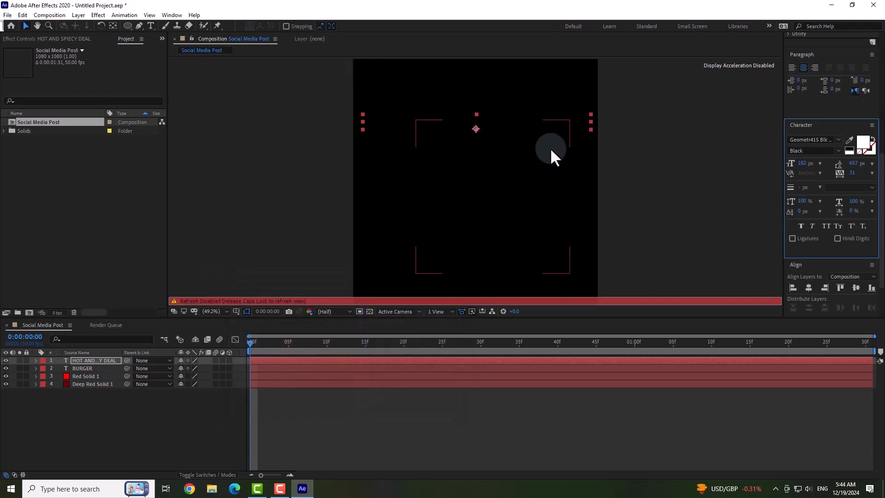
{"action": "key", "text": "Caps_Lock"}
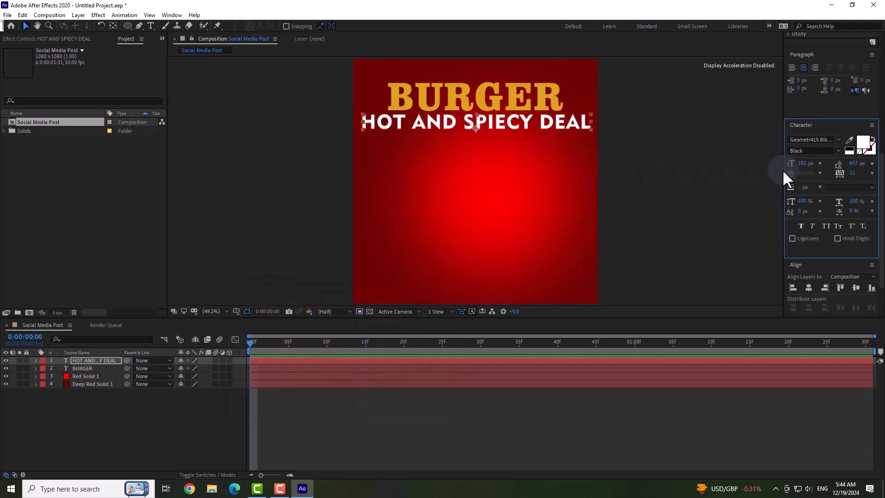
Set the HOT AND SPIECY DEAL font size to 113 px and move the line up closer under BURGER.
{"action": "left_click_drag", "start_coordinate": [806, 163], "coordinate": [775, 165]}
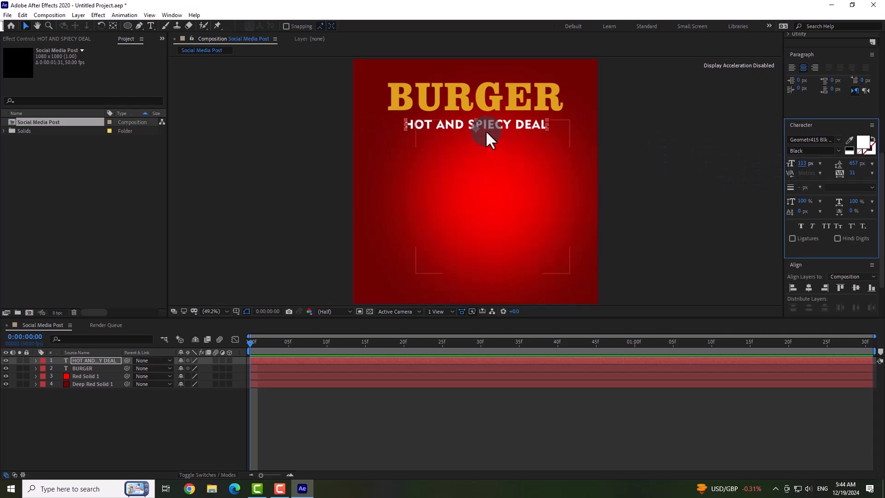
{"action": "left_click_drag", "start_coordinate": [488, 126], "coordinate": [488, 121]}
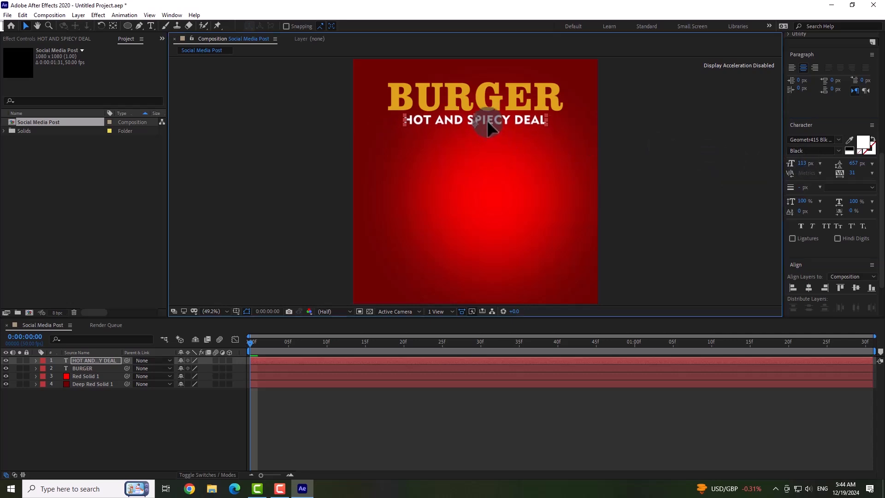
{"action": "left_click", "coordinate": [672, 171]}
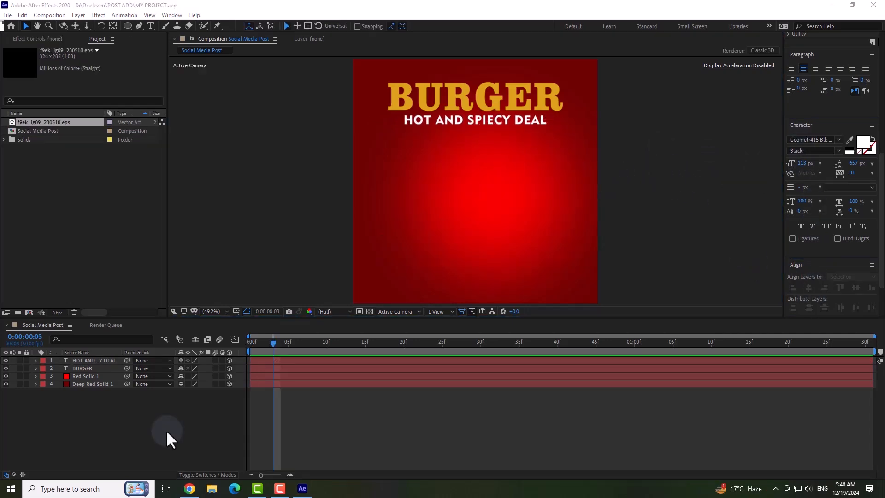
Create a new 1080 × 1080 px solid filled with dark grey 2D2B2B.
{"action": "right_click", "coordinate": [166, 429]}
{"action": "mouse_move", "coordinate": [217, 333]}
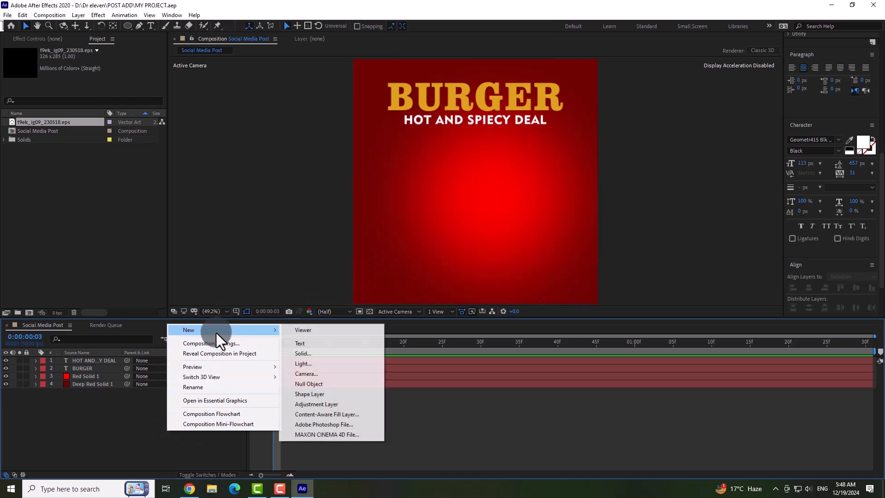
{"action": "left_click", "coordinate": [334, 357]}
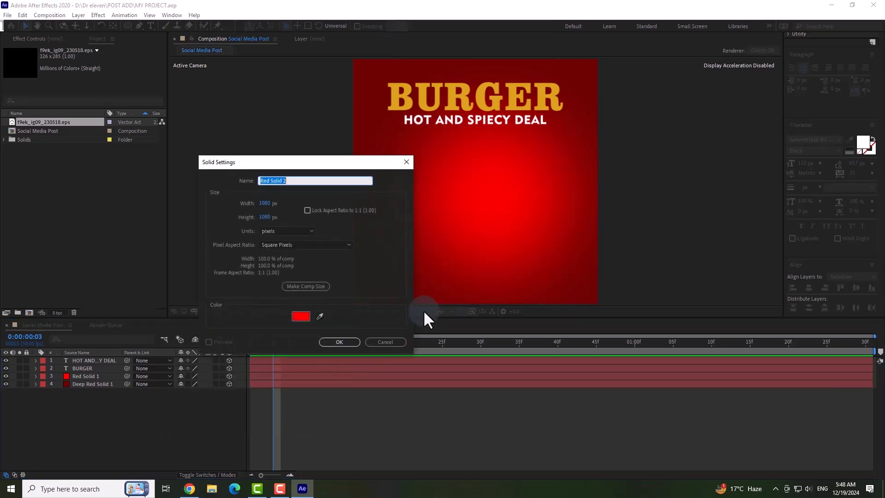
{"action": "left_click", "coordinate": [300, 319]}
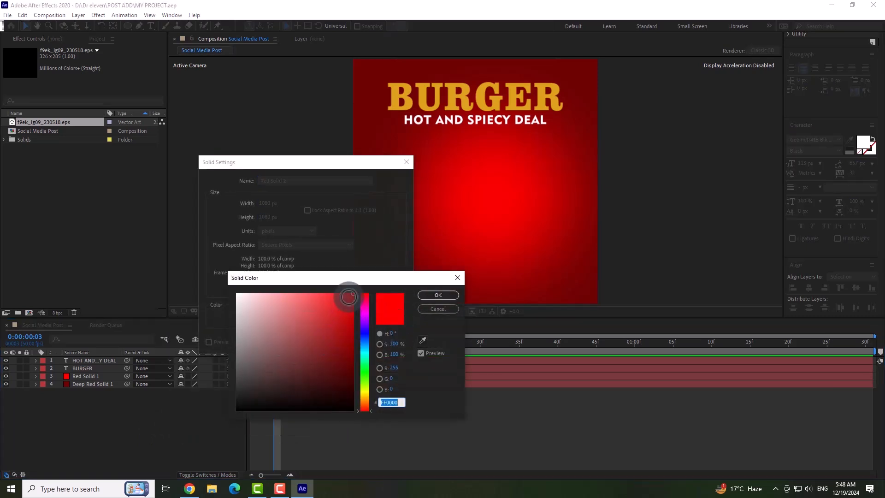
{"action": "mouse_move", "coordinate": [348, 293]}
{"action": "left_mouse_down"}
{"action": "mouse_move", "coordinate": [330, 312]}
{"action": "mouse_move", "coordinate": [332, 375]}
{"action": "mouse_move", "coordinate": [245, 390]}
{"action": "left_mouse_up"}
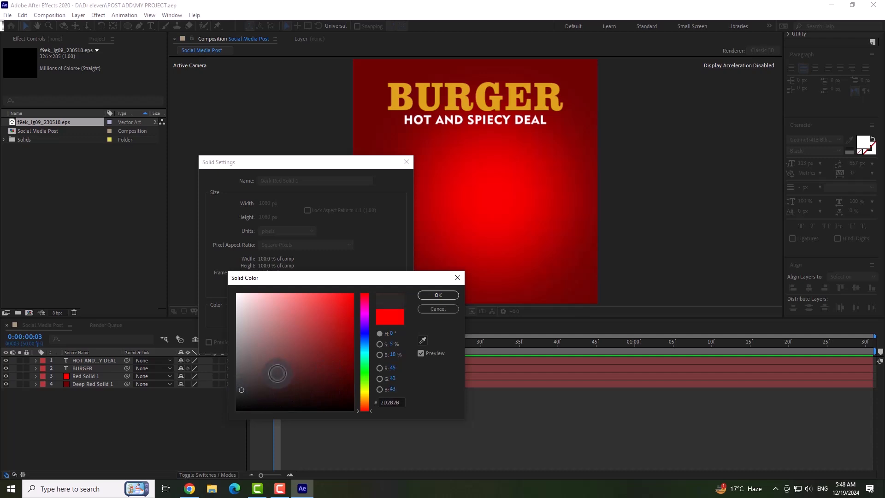
{"action": "left_click", "coordinate": [427, 294]}
{"action": "left_click", "coordinate": [339, 342]}
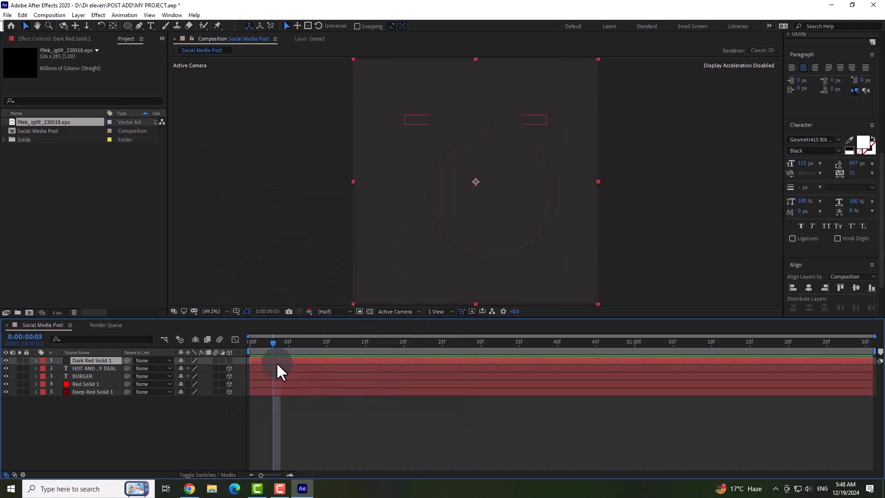
Make the dark grey solid a 3D layer, scale it to 67% and tilt it to an X rotation of 111°.
{"action": "left_click", "coordinate": [229, 360]}
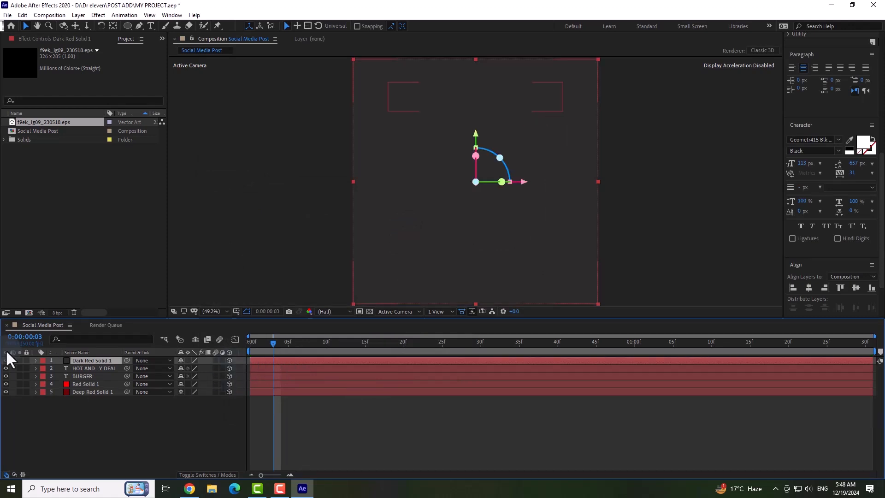
{"action": "left_click", "coordinate": [36, 360]}
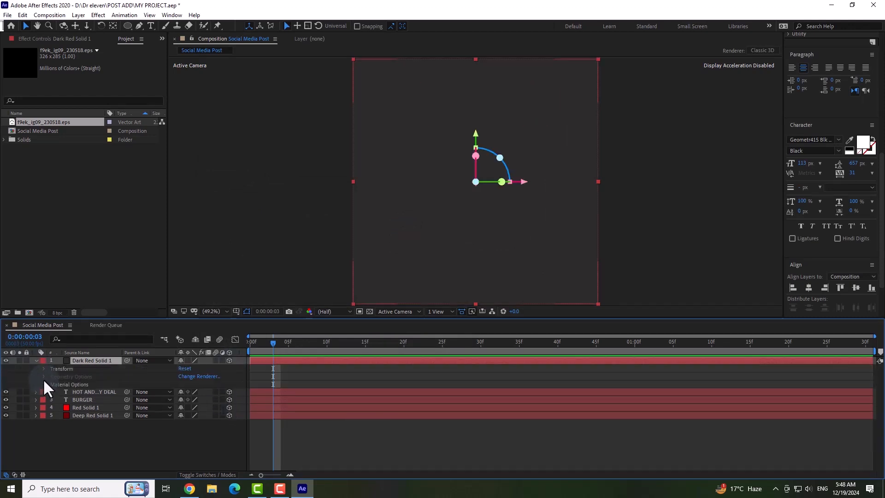
{"action": "left_click", "coordinate": [44, 369]}
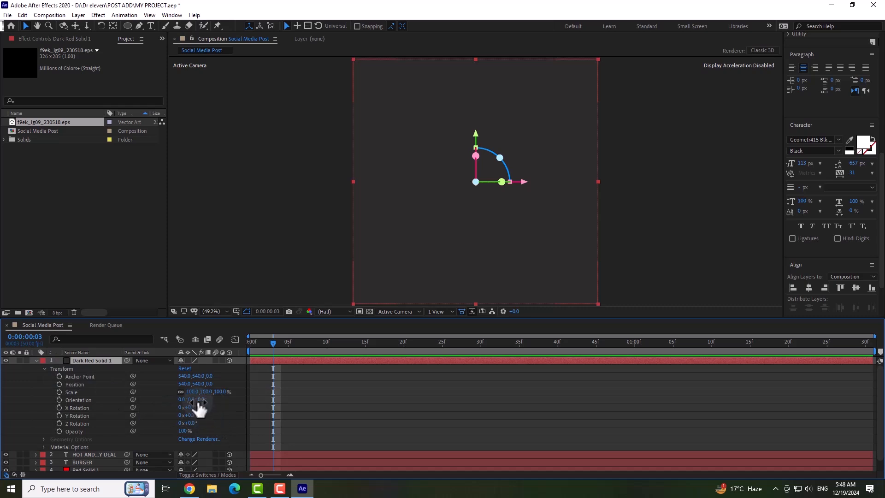
{"action": "left_click_drag", "start_coordinate": [193, 395], "coordinate": [242, 409]}
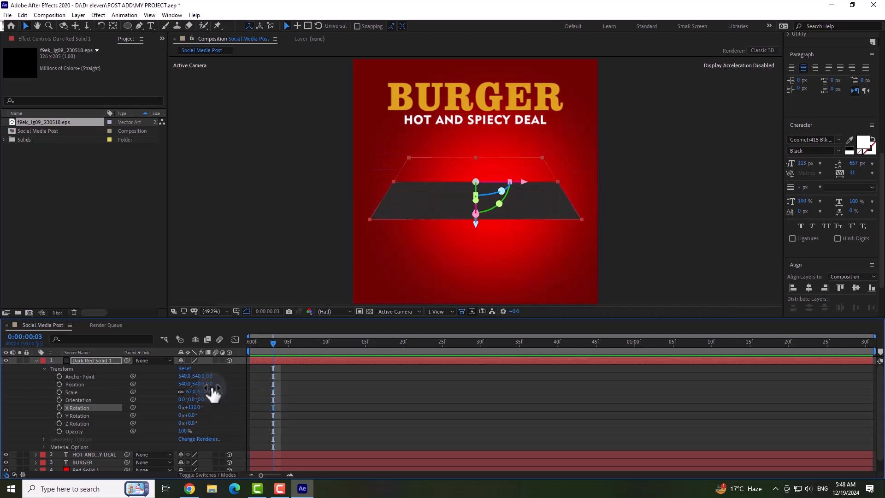
Set the dark grey solid's Z position to -272 and its X rotation to 90° so it lies flat.
{"action": "left_click_drag", "start_coordinate": [210, 383], "coordinate": [120, 420]}
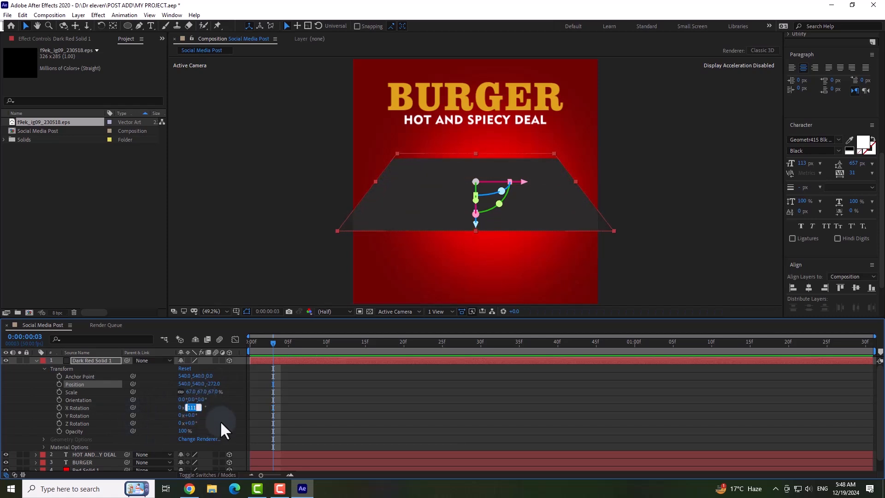
{"action": "type", "text": "90"}
{"action": "key", "text": "Return"}
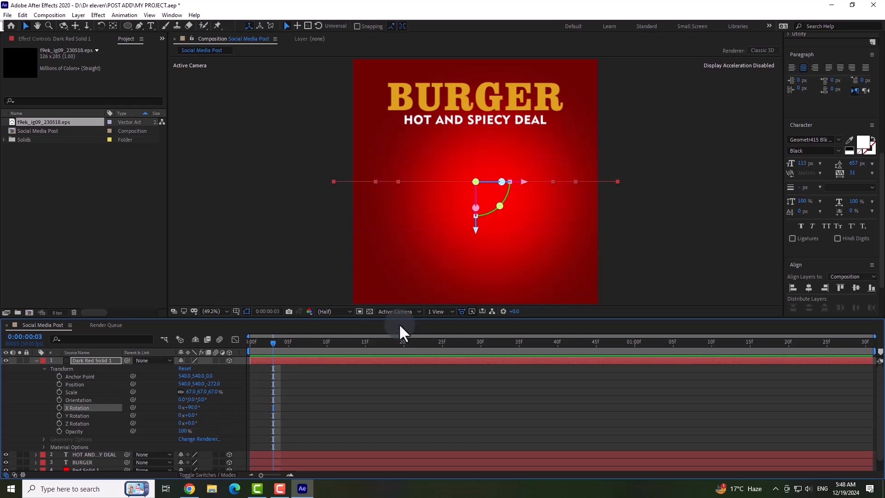
Lower the flat grey solid to about Y 837, scale it to 52% and turn it to a Z rotation of 19°.
{"action": "left_click_drag", "start_coordinate": [476, 229], "coordinate": [475, 294]}
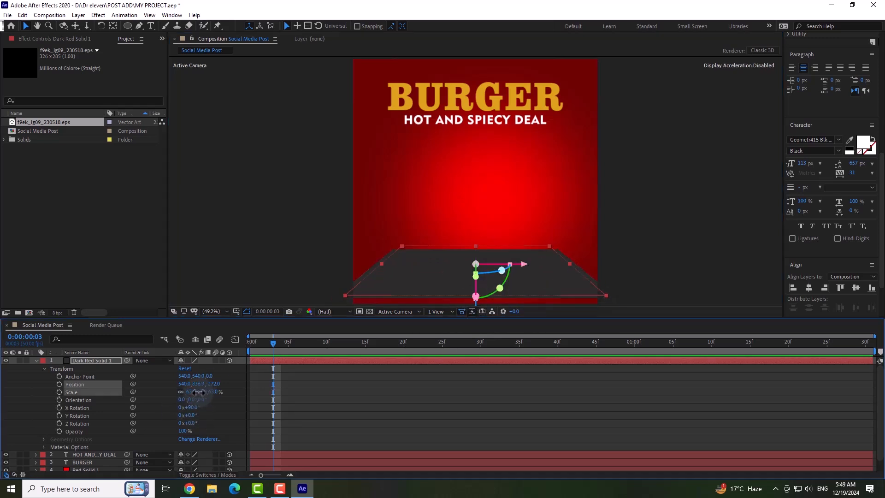
{"action": "left_click_drag", "start_coordinate": [197, 392], "coordinate": [194, 393]}
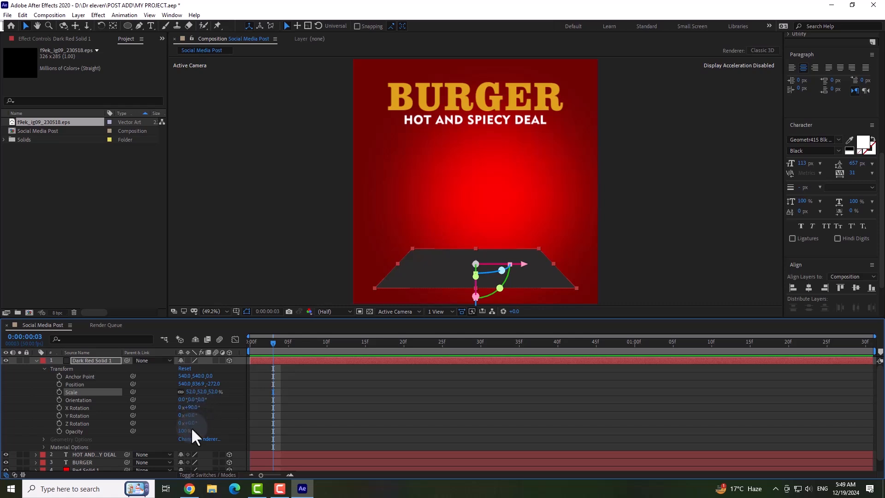
{"action": "left_click_drag", "start_coordinate": [189, 423], "coordinate": [197, 423]}
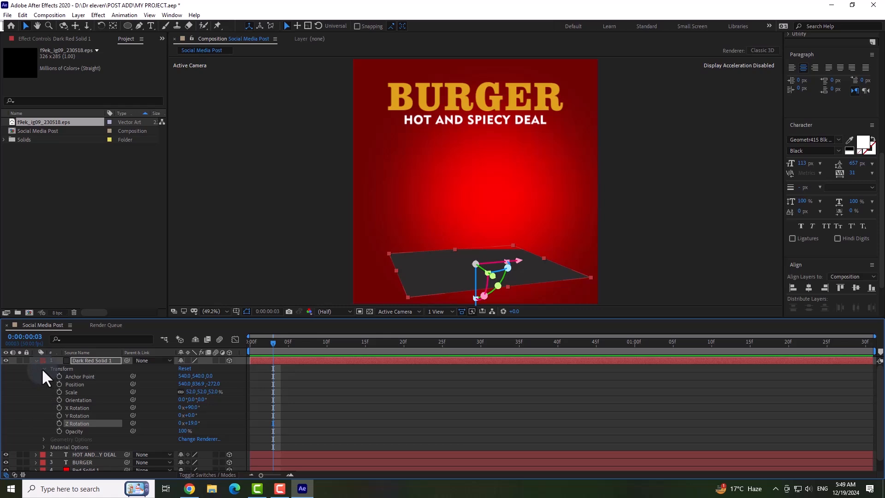
Reposition the grey floor panel closer to the viewer, at about 506.5, 820.7, -423.5, and deselect it.
{"action": "left_click", "coordinate": [44, 447]}
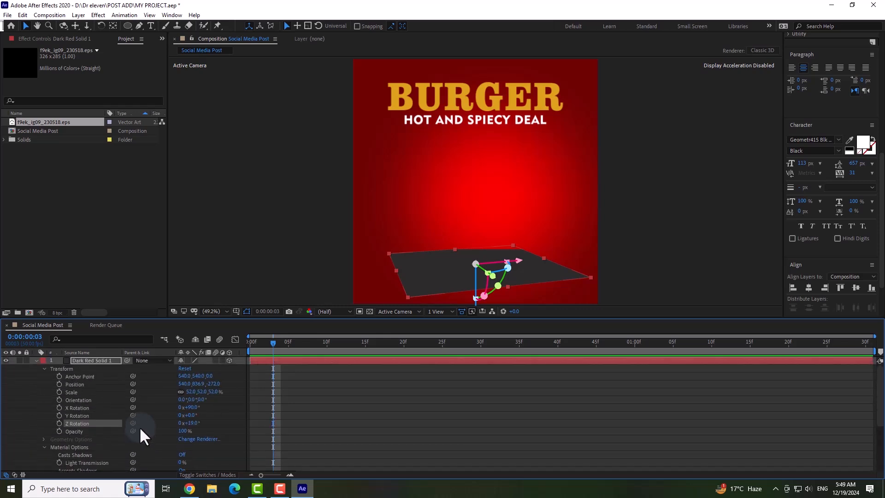
{"action": "left_click", "coordinate": [311, 267]}
{"action": "left_click", "coordinate": [463, 268]}
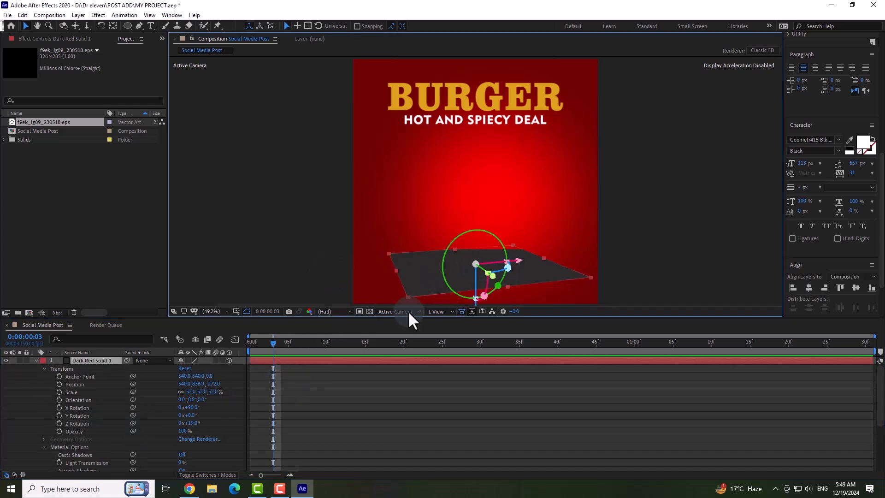
{"action": "left_click_drag", "start_coordinate": [210, 391], "coordinate": [167, 405]}
{"action": "left_click_drag", "start_coordinate": [518, 272], "coordinate": [512, 279]}
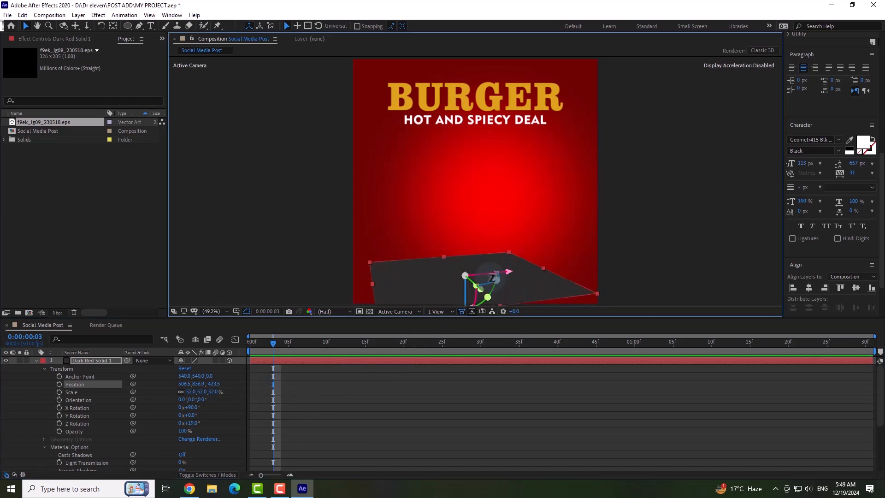
{"action": "mouse_move", "coordinate": [466, 298]}
{"action": "left_mouse_down"}
{"action": "mouse_move", "coordinate": [466, 290]}
{"action": "mouse_move", "coordinate": [471, 298]}
{"action": "left_mouse_up"}
{"action": "left_click", "coordinate": [646, 272]}
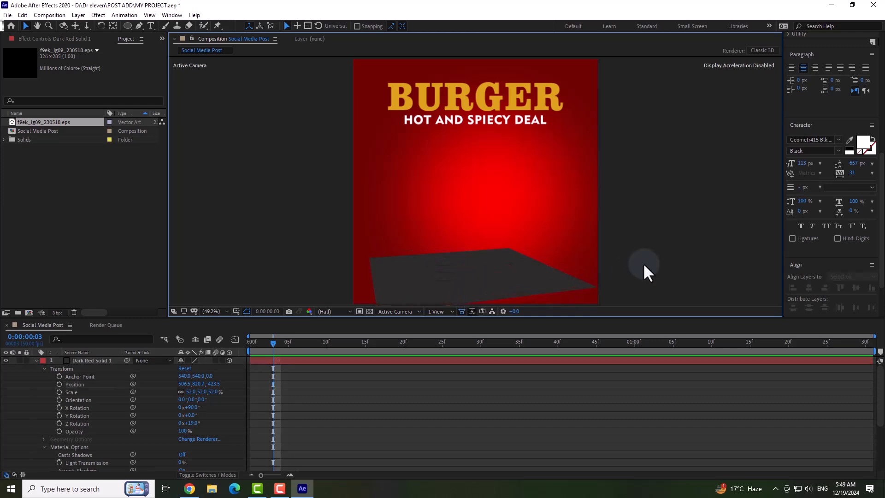
Import the burger image Untitled-1.png and place it as the uppermost layer of the Social Media Post composition.
{"action": "left_click", "coordinate": [469, 291]}
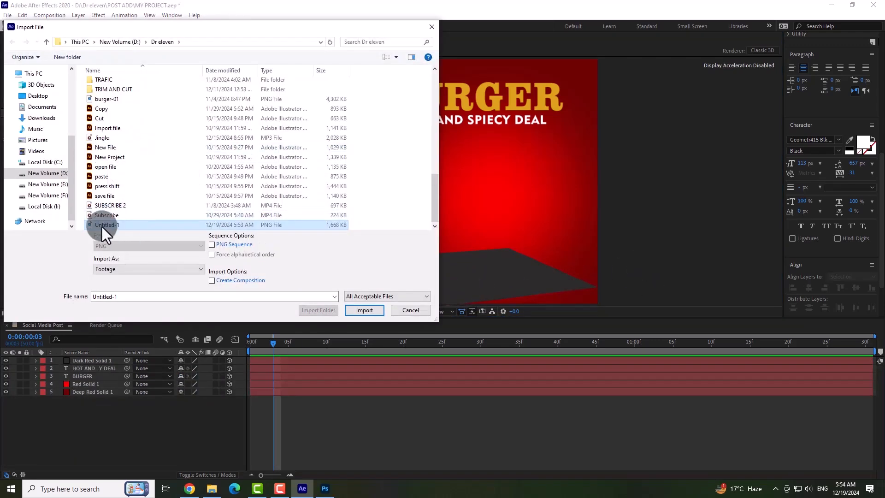
{"action": "double_click", "coordinate": [101, 225]}
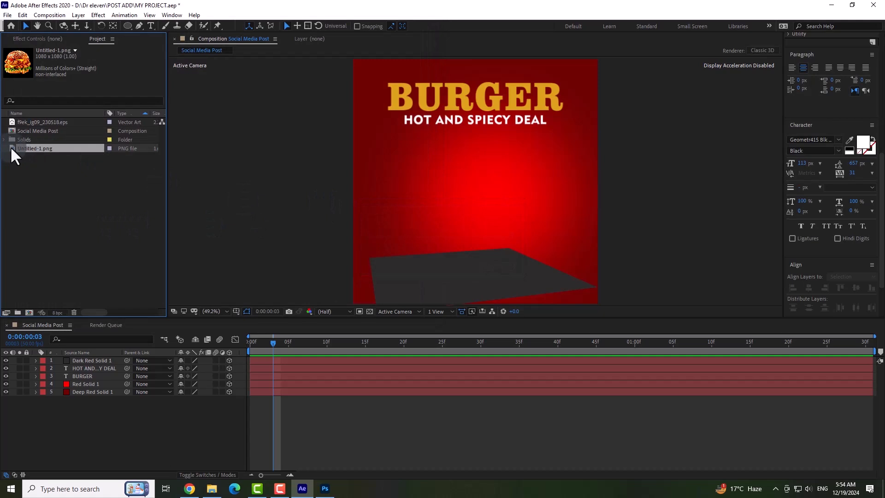
{"action": "left_click_drag", "start_coordinate": [11, 149], "coordinate": [117, 360]}
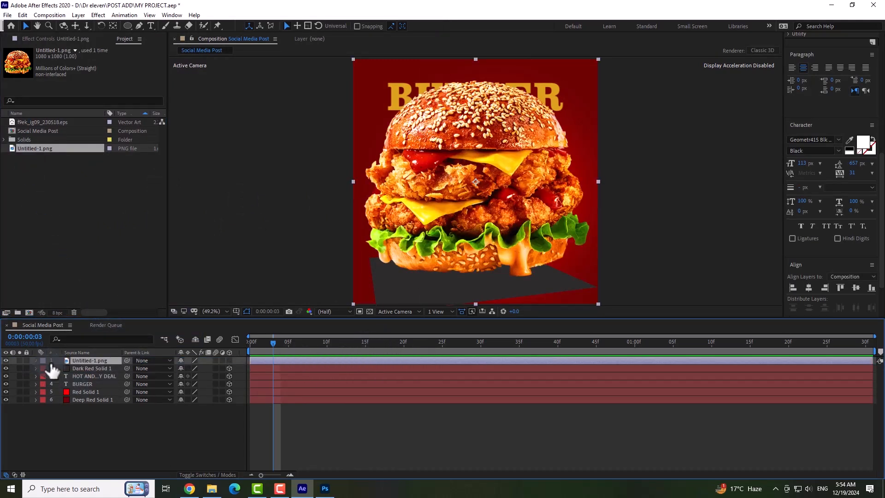
Make the burger image a 3D layer and scale it to 56%.
{"action": "left_click", "coordinate": [36, 361]}
{"action": "left_click", "coordinate": [229, 361]}
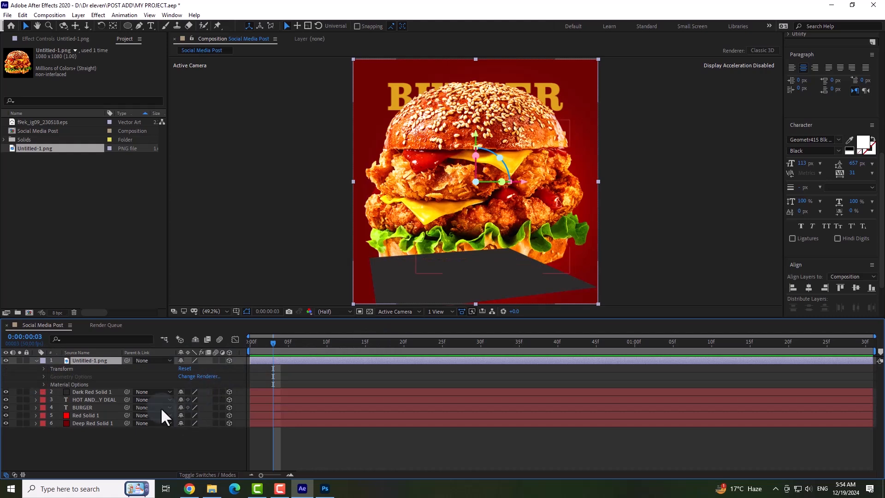
{"action": "left_click", "coordinate": [44, 368]}
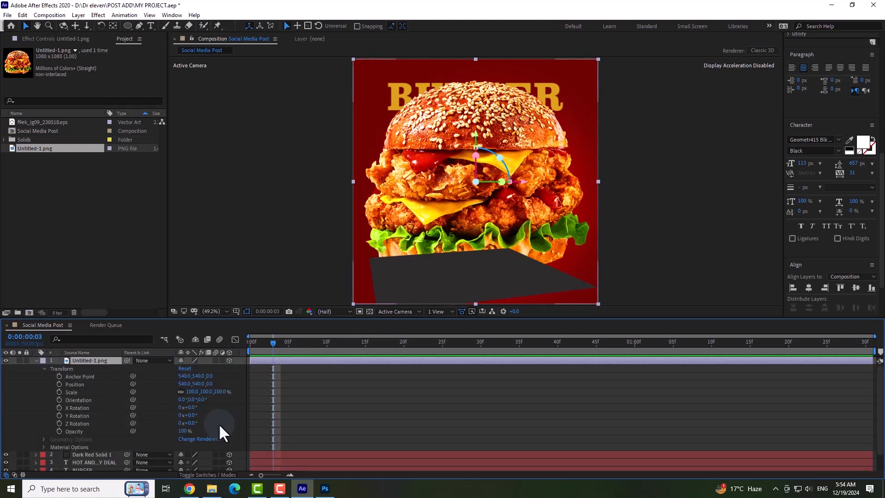
{"action": "mouse_move", "coordinate": [210, 398]}
{"action": "left_mouse_down"}
{"action": "mouse_move", "coordinate": [184, 395]}
{"action": "mouse_move", "coordinate": [193, 395]}
{"action": "left_mouse_up"}
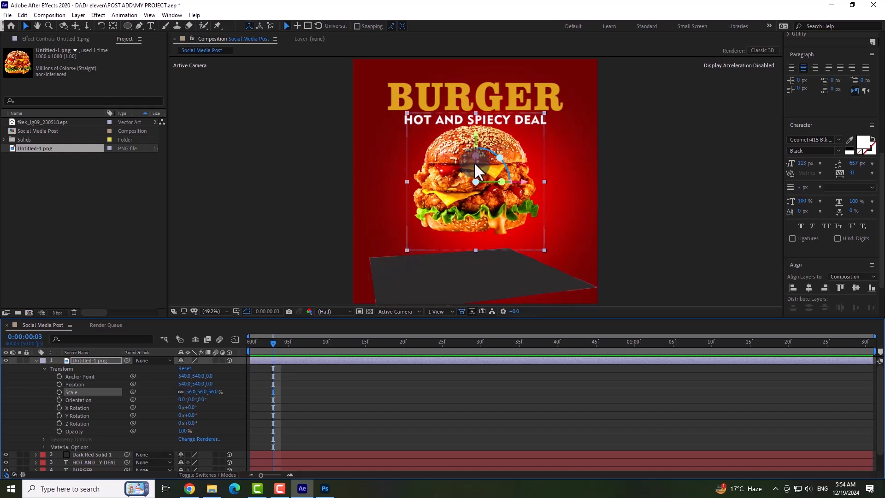
Lower the burger to about Y 723 and bring it forward to about Z -389.
{"action": "left_click_drag", "start_coordinate": [475, 158], "coordinate": [475, 179]}
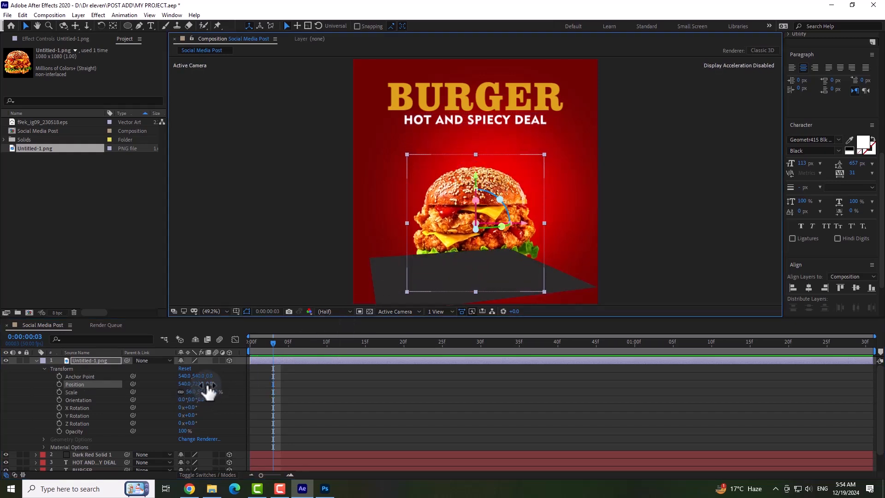
{"action": "left_click_drag", "start_coordinate": [210, 391], "coordinate": [98, 427]}
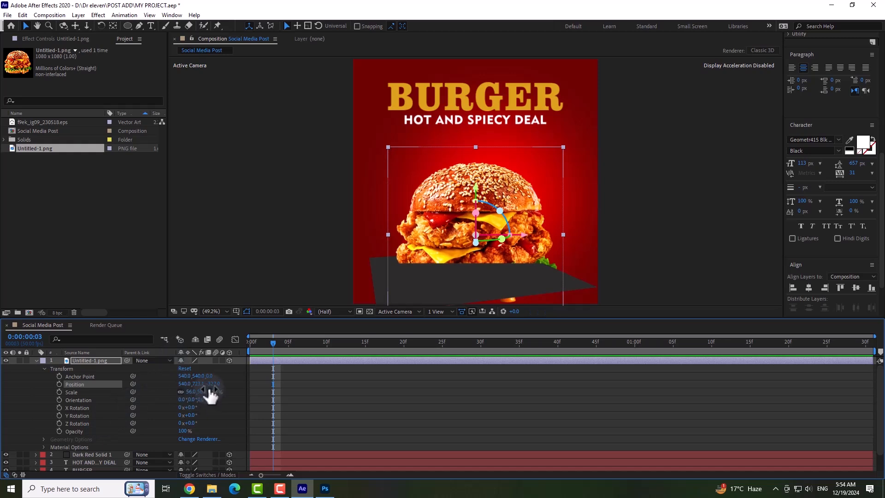
{"action": "left_click_drag", "start_coordinate": [215, 387], "coordinate": [193, 388]}
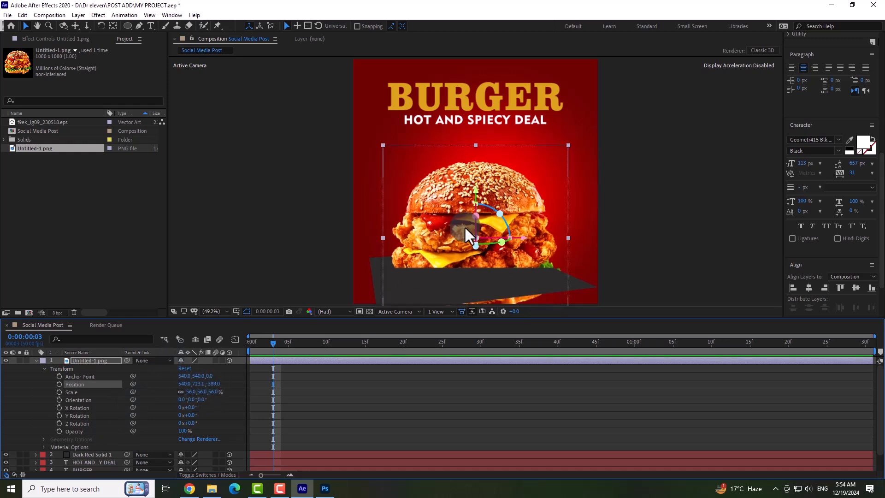
Shrink the burger to about 31.5%, raise it to about Y 699 and bring it further forward onto the grey panel.
{"action": "left_click_drag", "start_coordinate": [568, 145], "coordinate": [530, 183]}
{"action": "mouse_move", "coordinate": [477, 189]}
{"action": "left_mouse_down"}
{"action": "mouse_move", "coordinate": [475, 177]}
{"action": "mouse_move", "coordinate": [470, 183]}
{"action": "left_mouse_up"}
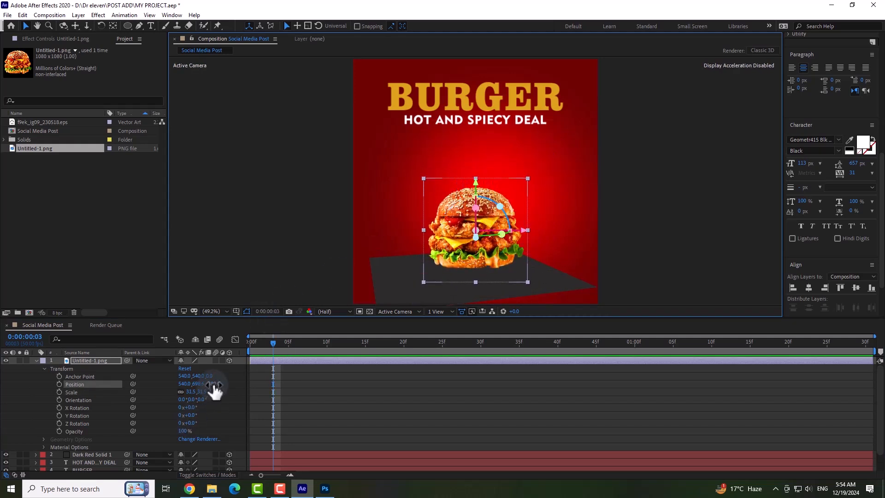
{"action": "left_click_drag", "start_coordinate": [216, 384], "coordinate": [150, 410]}
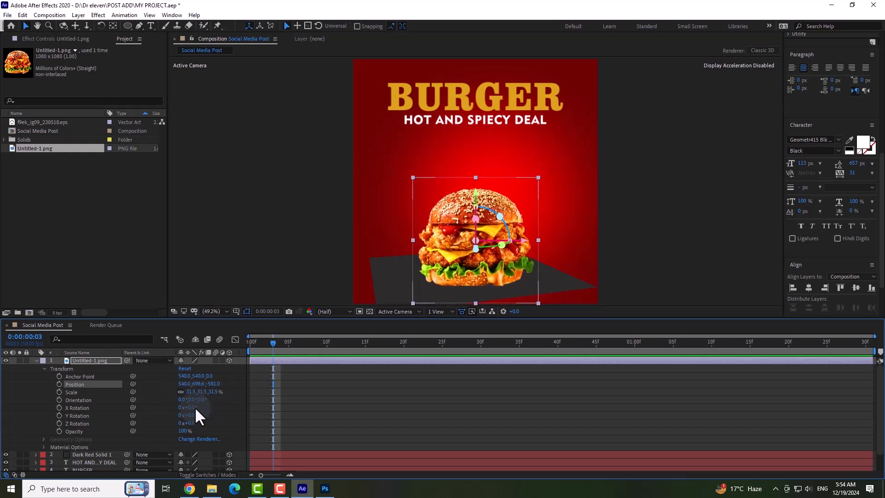
Increase the burger's scale to about 35.5%.
{"action": "left_click", "coordinate": [213, 392]}
{"action": "left_click", "coordinate": [192, 392]}
{"action": "key", "text": "Up"}
{"action": "key", "text": "Up"}
{"action": "key", "text": "Up"}
{"action": "key", "text": "Up"}
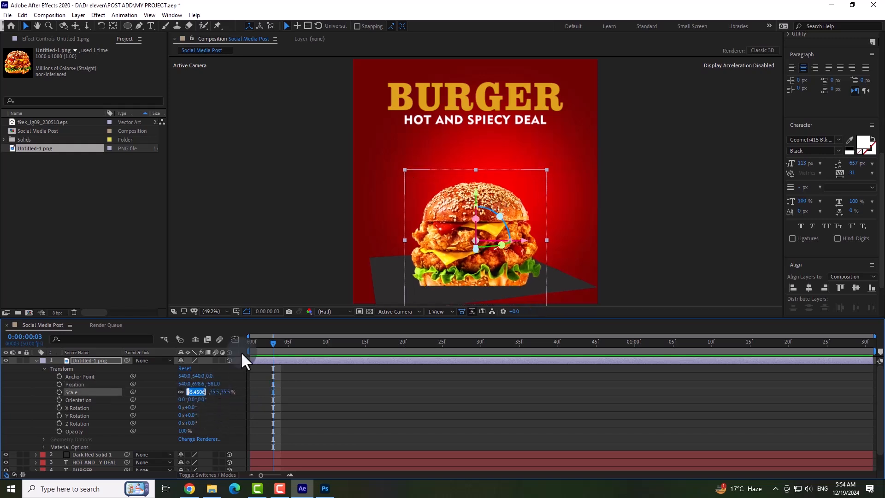
Raise the burger so its base rests on the grey panel, enlarge it slightly and deselect it.
{"action": "mouse_move", "coordinate": [475, 192]}
{"action": "left_mouse_down"}
{"action": "mouse_move", "coordinate": [476, 185]}
{"action": "mouse_move", "coordinate": [473, 191]}
{"action": "left_mouse_up"}
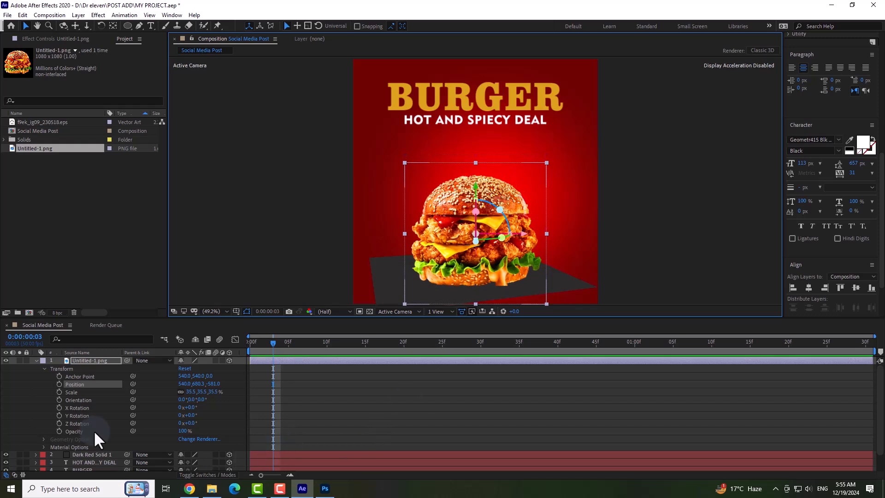
{"action": "left_click", "coordinate": [35, 360]}
{"action": "left_click", "coordinate": [185, 443]}
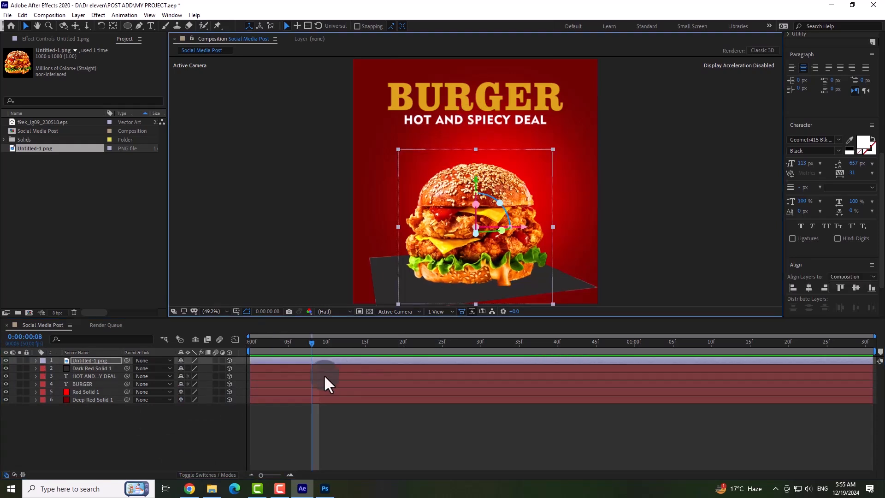
{"action": "left_click", "coordinate": [219, 423]}
Create a 1080 × 1080 px solid layer filled with black, colour 000000.
{"action": "right_click", "coordinate": [101, 438]}
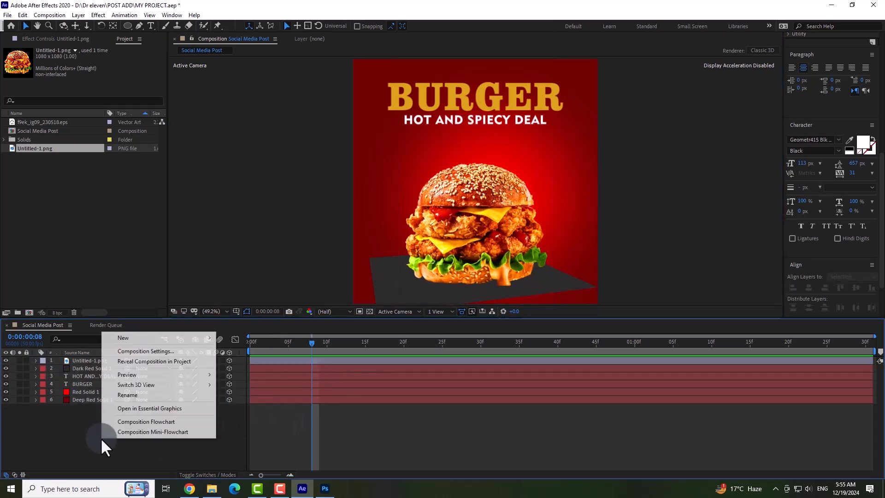
{"action": "mouse_move", "coordinate": [136, 338]}
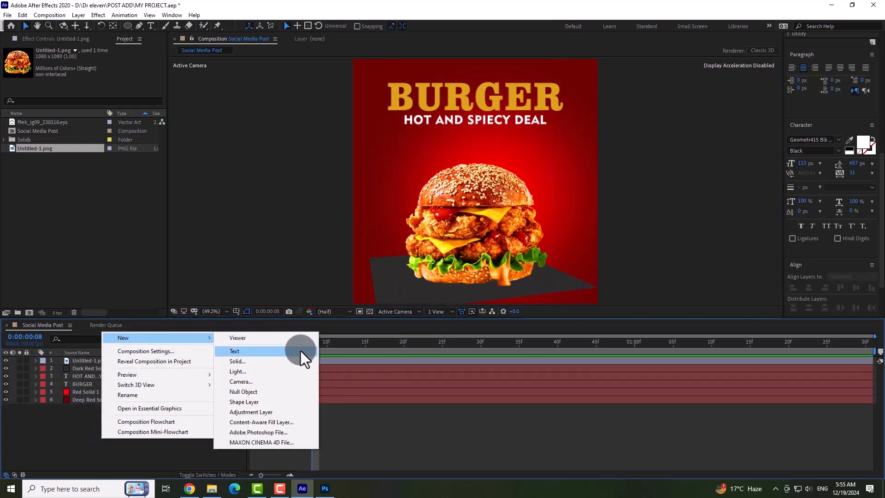
{"action": "left_click", "coordinate": [278, 364]}
{"action": "left_click", "coordinate": [302, 316]}
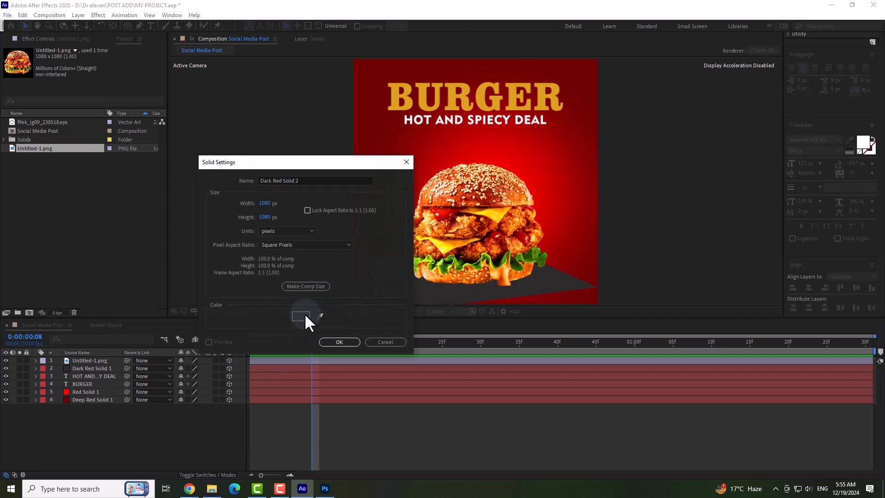
{"action": "left_click", "coordinate": [352, 409]}
{"action": "left_click", "coordinate": [437, 294]}
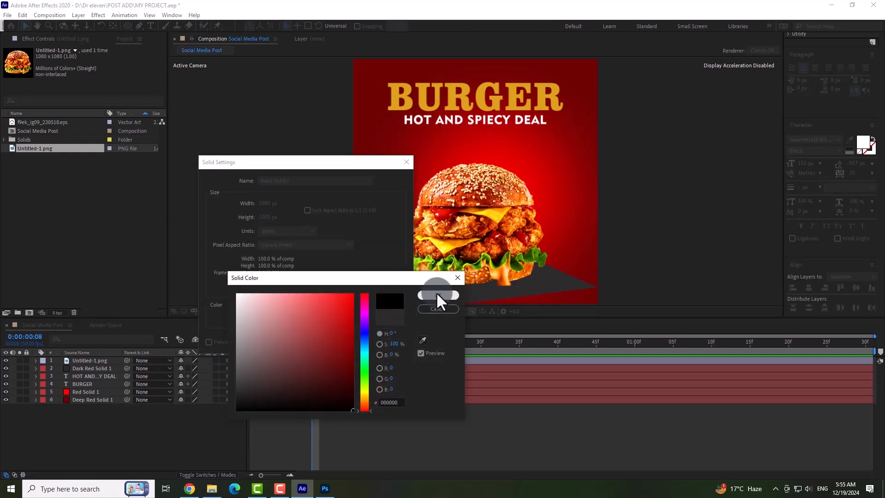
{"action": "left_click", "coordinate": [339, 343]}
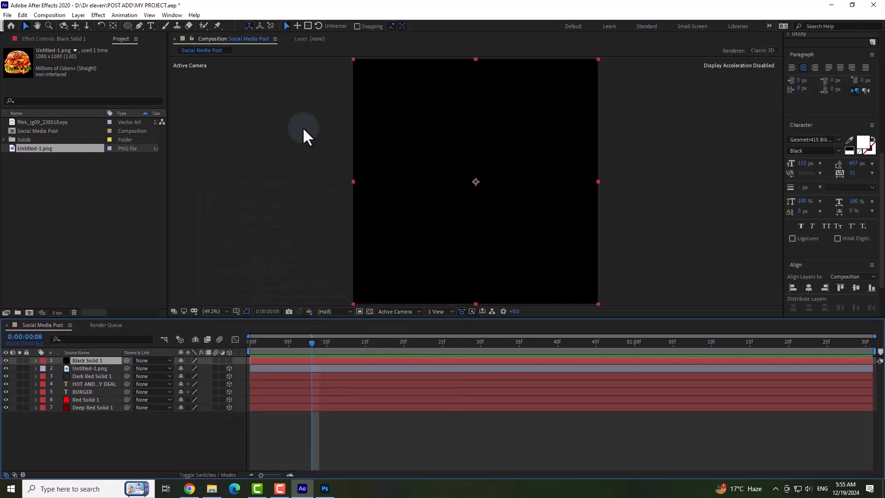
Cut the black solid to a circle with an elliptical mask and set its mask feather to 244 pixels.
{"action": "left_click", "coordinate": [128, 26]}
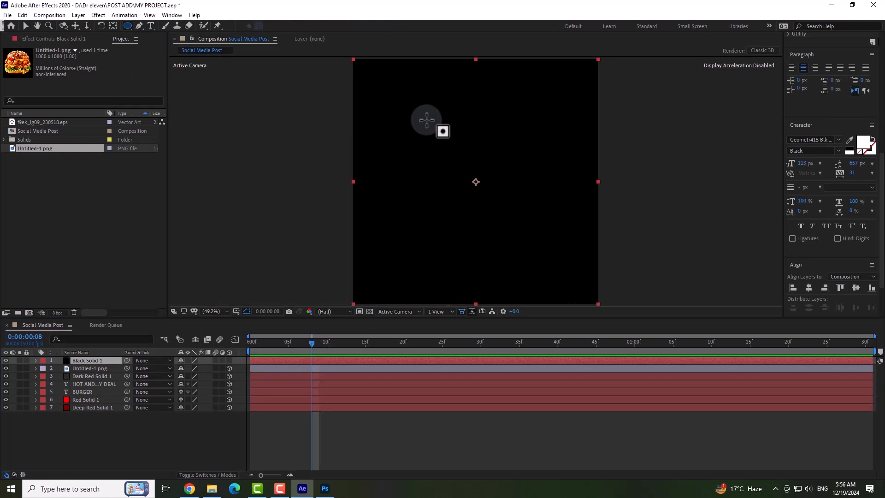
{"action": "mouse_move", "coordinate": [412, 105]}
{"action": "left_mouse_down"}
{"action": "mouse_move", "coordinate": [566, 283]}
{"action": "mouse_move", "coordinate": [538, 247]}
{"action": "left_mouse_up"}
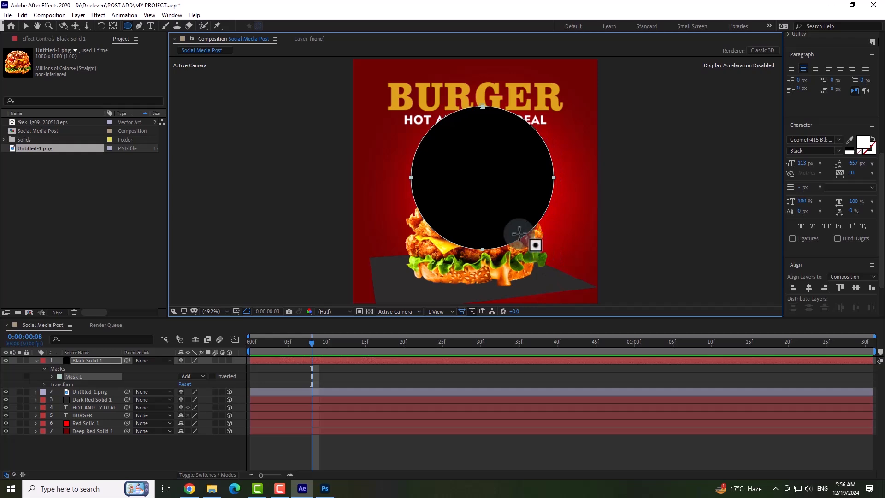
{"action": "left_click", "coordinate": [51, 377]}
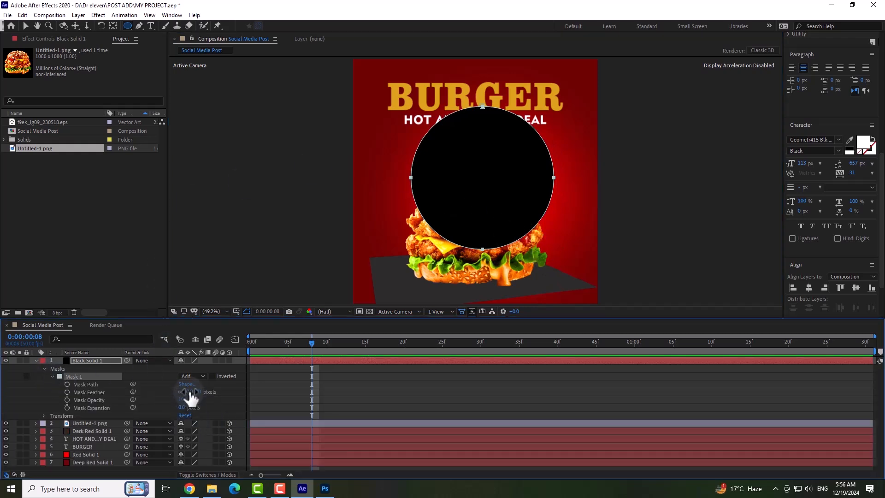
{"action": "left_click_drag", "start_coordinate": [189, 391], "coordinate": [296, 393]}
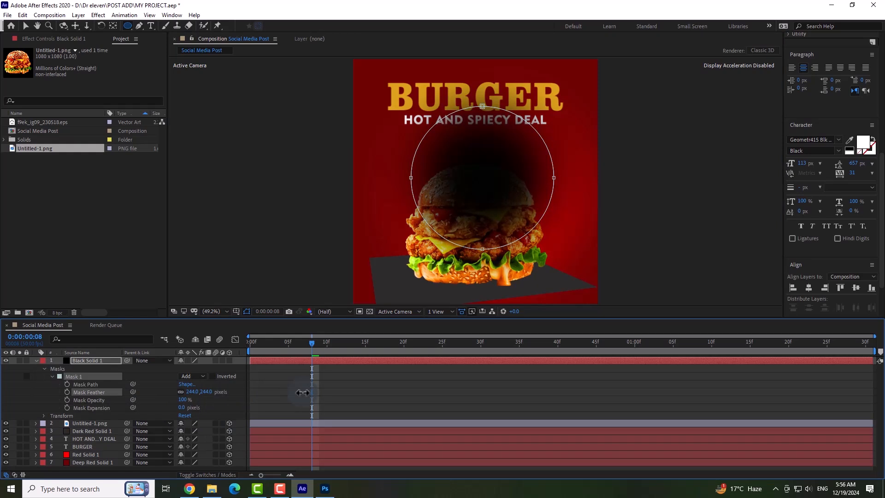
Make the black solid a 3D layer and tilt it to an X rotation of about 111°.
{"action": "left_click", "coordinate": [229, 360]}
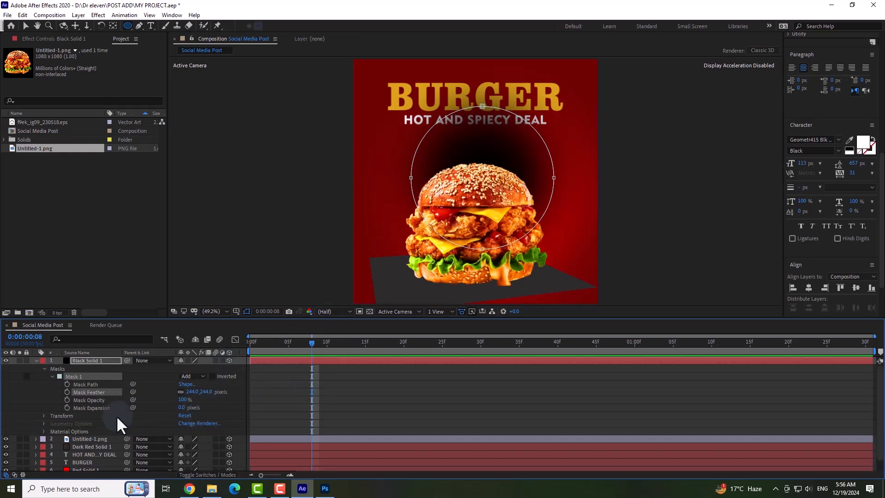
{"action": "left_click", "coordinate": [44, 416]}
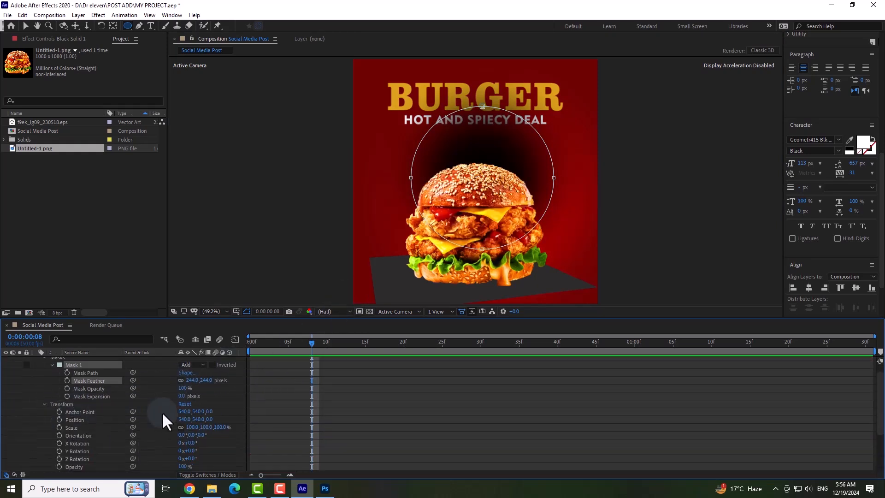
{"action": "scroll", "coordinate": [162, 411], "scroll_direction": "down", "scroll_amount": 2}
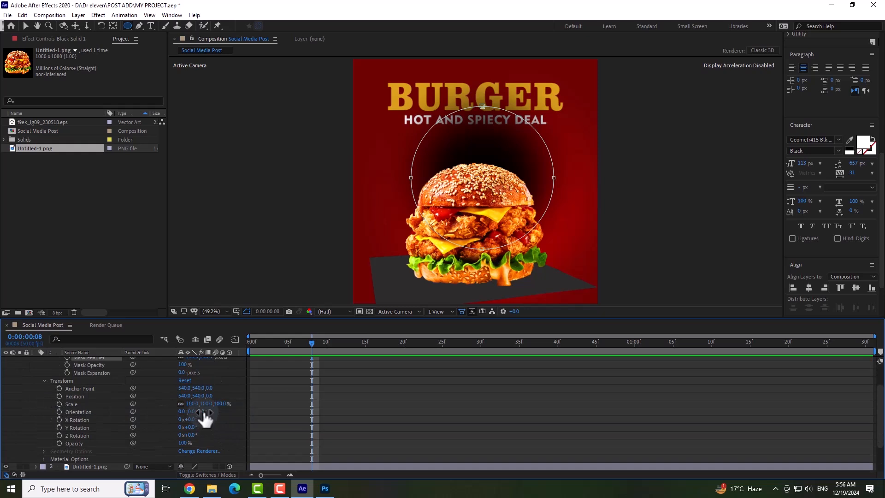
{"action": "left_click_drag", "start_coordinate": [193, 419], "coordinate": [247, 421]}
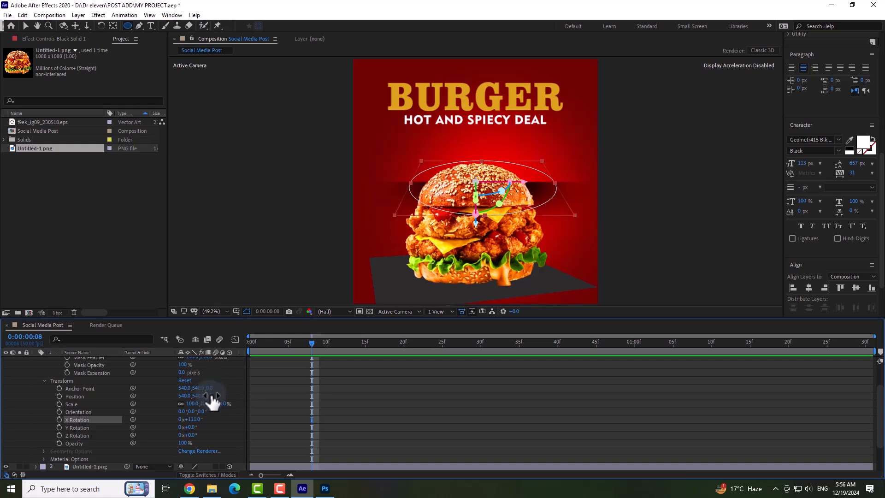
Scale the black shadow to 49% and place it beneath the burger's base at about Y 772 and Z -468.
{"action": "left_click_drag", "start_coordinate": [210, 396], "coordinate": [28, 451]}
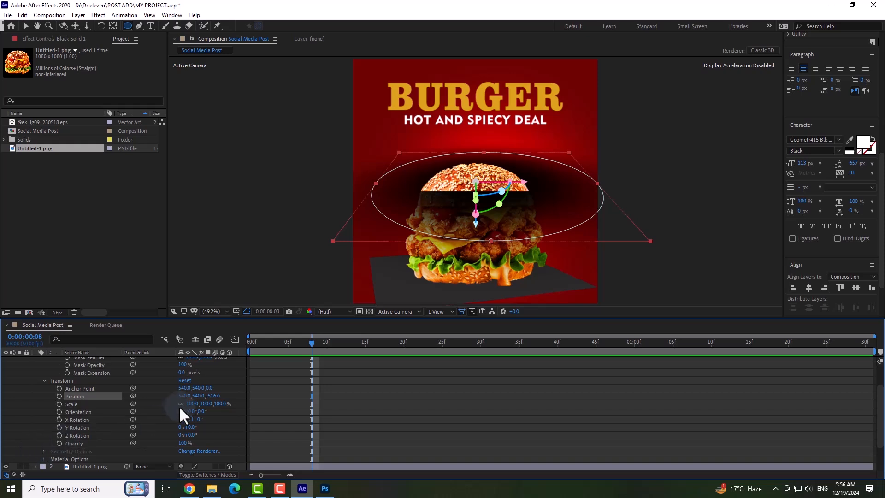
{"action": "mouse_move", "coordinate": [204, 405]}
{"action": "left_mouse_down"}
{"action": "mouse_move", "coordinate": [171, 411]}
{"action": "mouse_move", "coordinate": [190, 410]}
{"action": "left_mouse_up"}
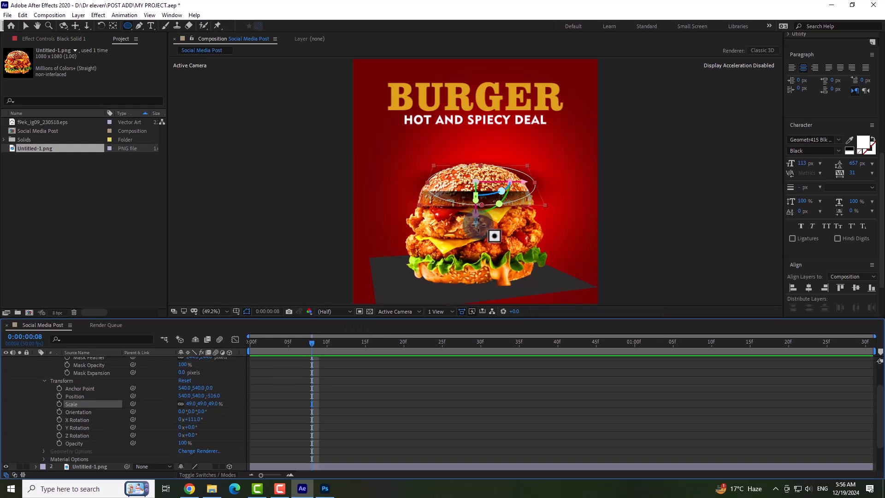
{"action": "key", "text": "v"}
{"action": "left_click_drag", "start_coordinate": [477, 230], "coordinate": [469, 276]}
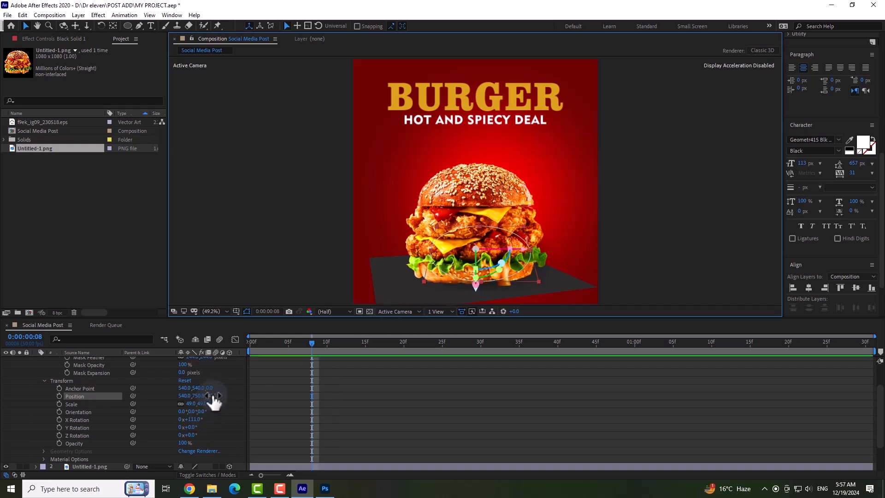
{"action": "left_click_drag", "start_coordinate": [226, 396], "coordinate": [209, 410]}
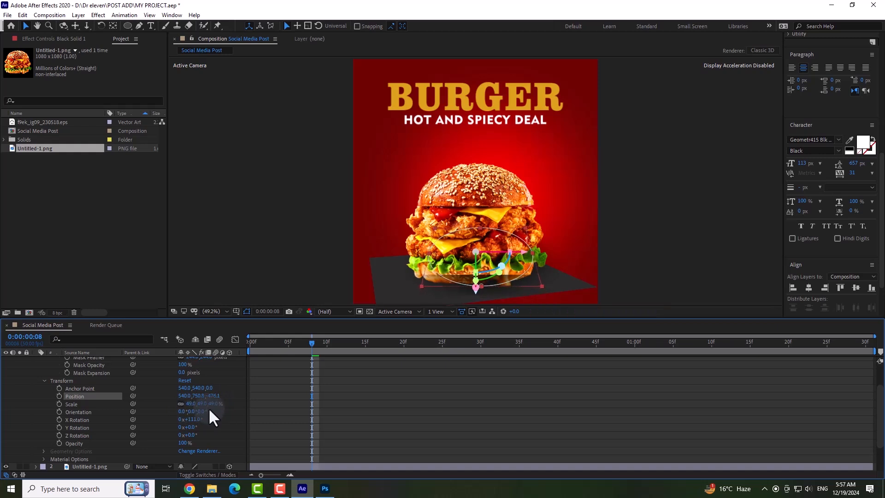
{"action": "mouse_move", "coordinate": [474, 292]}
{"action": "left_mouse_down"}
{"action": "mouse_move", "coordinate": [464, 283]}
{"action": "mouse_move", "coordinate": [463, 296]}
{"action": "left_mouse_up"}
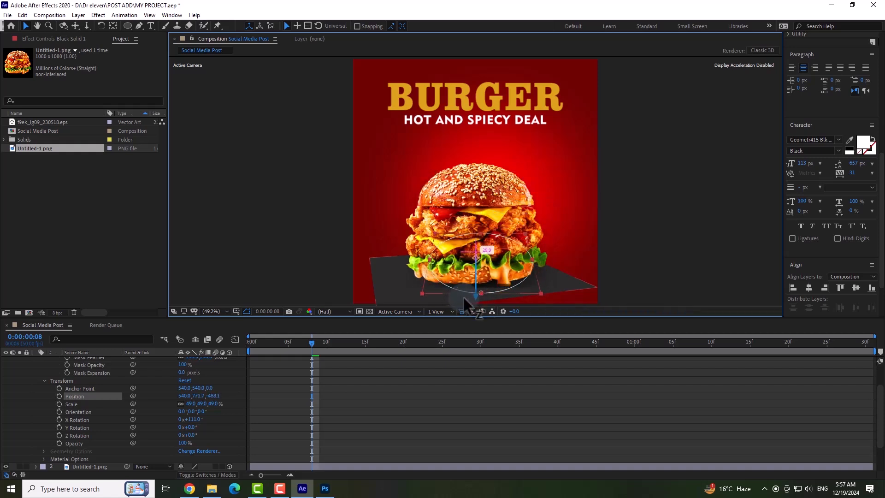
{"action": "scroll", "coordinate": [41, 383], "scroll_direction": "up", "scroll_amount": 2}
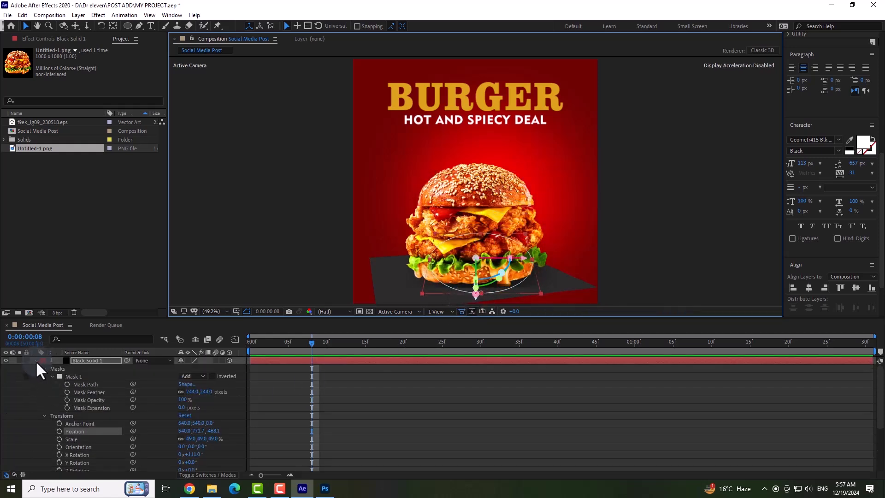
{"action": "left_click", "coordinate": [35, 361]}
Switch the two text layers and both red background solids to 2D, and hide the grey panel layer.
{"action": "left_click", "coordinate": [229, 408]}
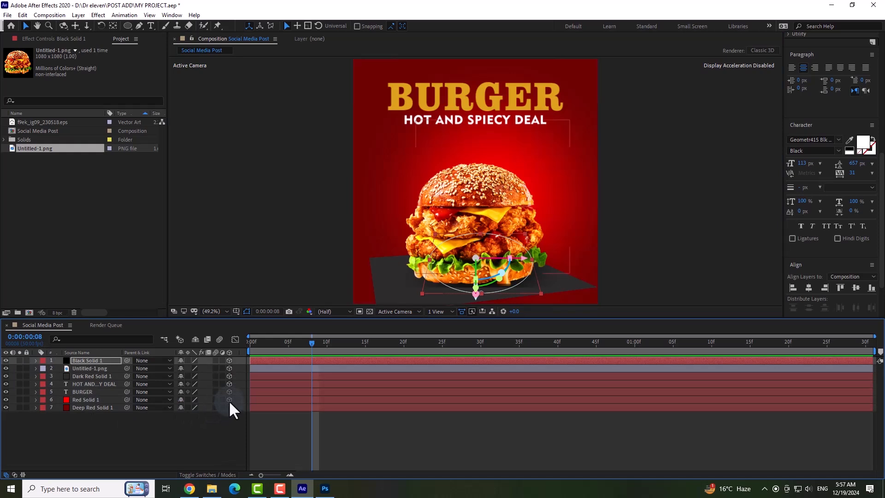
{"action": "left_click", "coordinate": [229, 393]}
{"action": "left_click", "coordinate": [229, 375]}
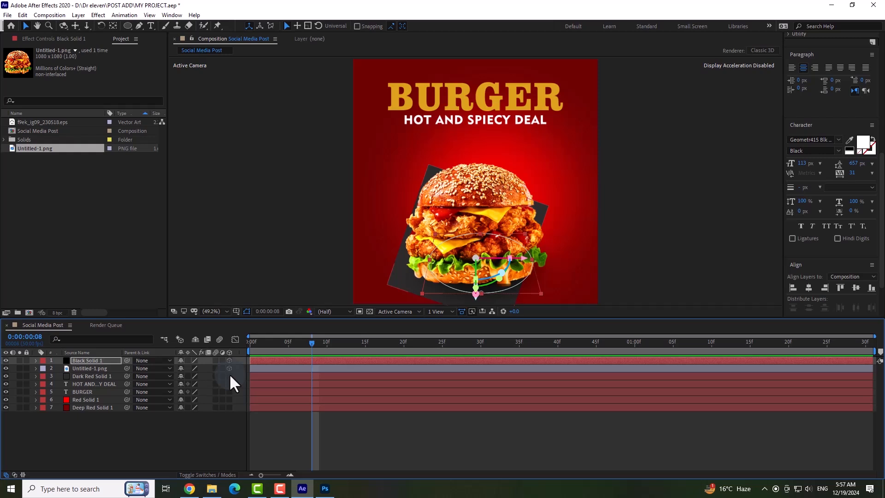
{"action": "left_click", "coordinate": [6, 377]}
Nudge the black shadow slightly lower under the burger along its Z axis and deselect all layers.
{"action": "left_click", "coordinate": [492, 311]}
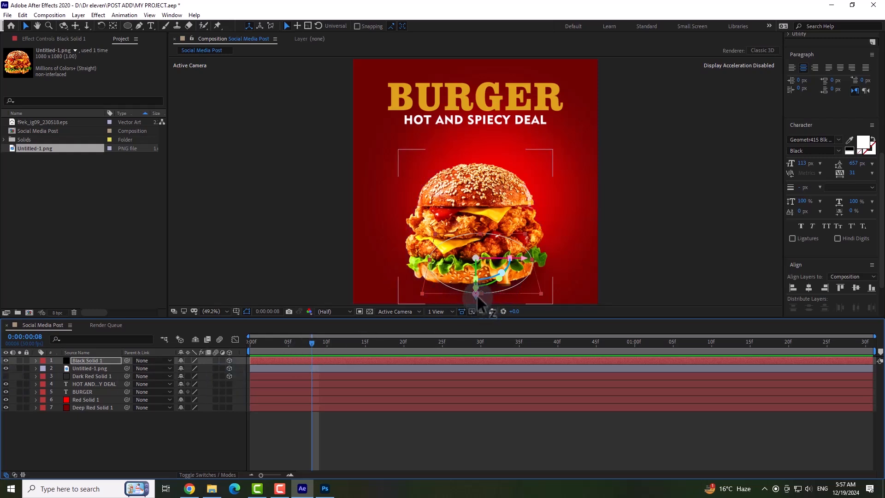
{"action": "left_click_drag", "start_coordinate": [478, 296], "coordinate": [477, 300]}
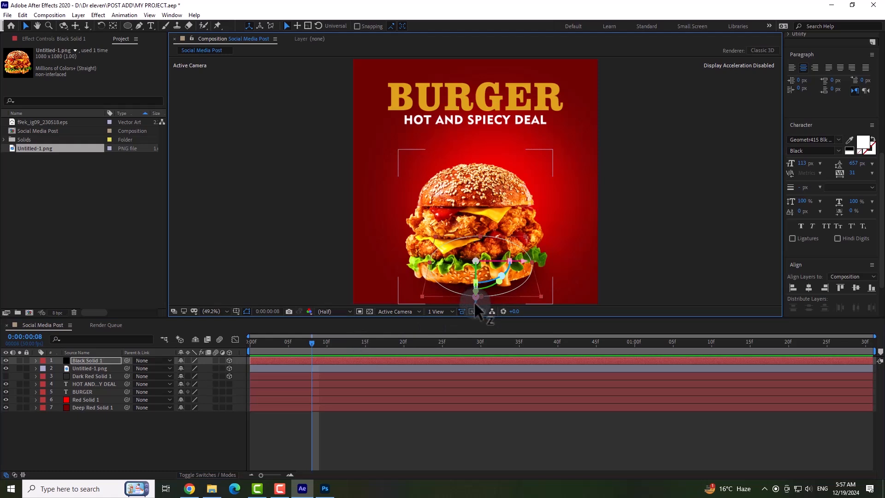
{"action": "left_click", "coordinate": [576, 273]}
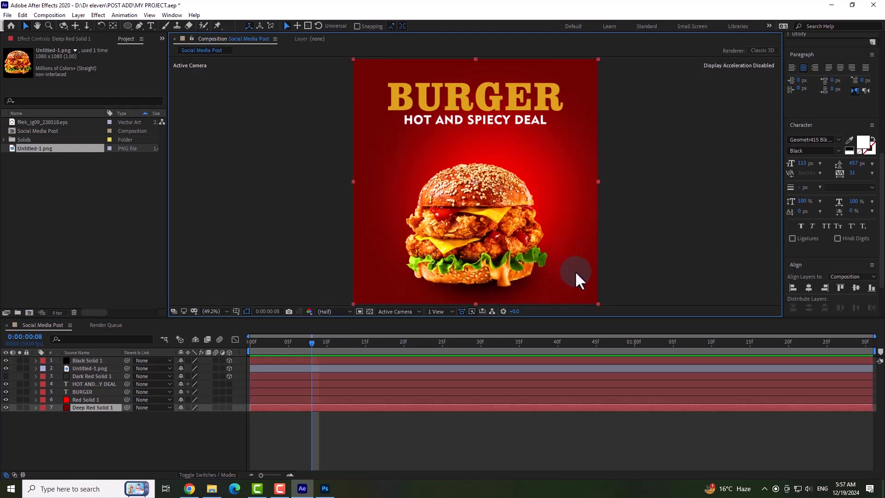
{"action": "left_click", "coordinate": [629, 249]}
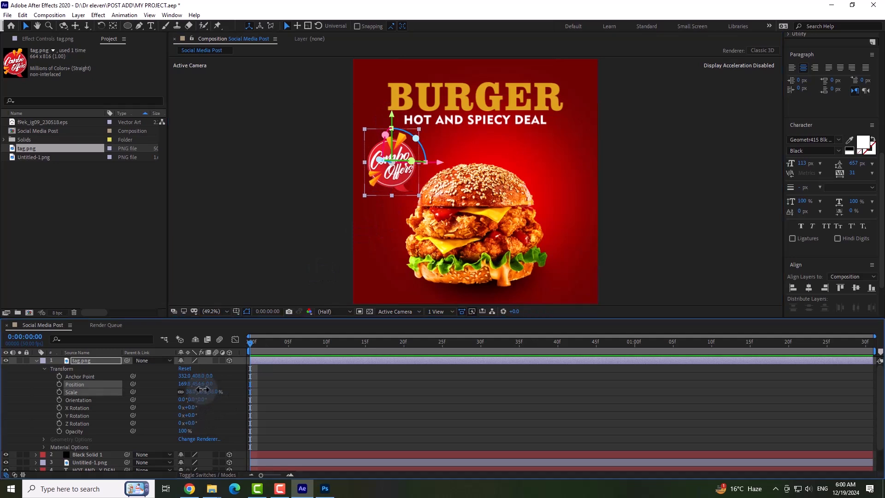
Scale the Combo Offers tag to 35% and shift it right to about X 176 beside the burger.
{"action": "left_click_drag", "start_coordinate": [203, 390], "coordinate": [201, 389]}
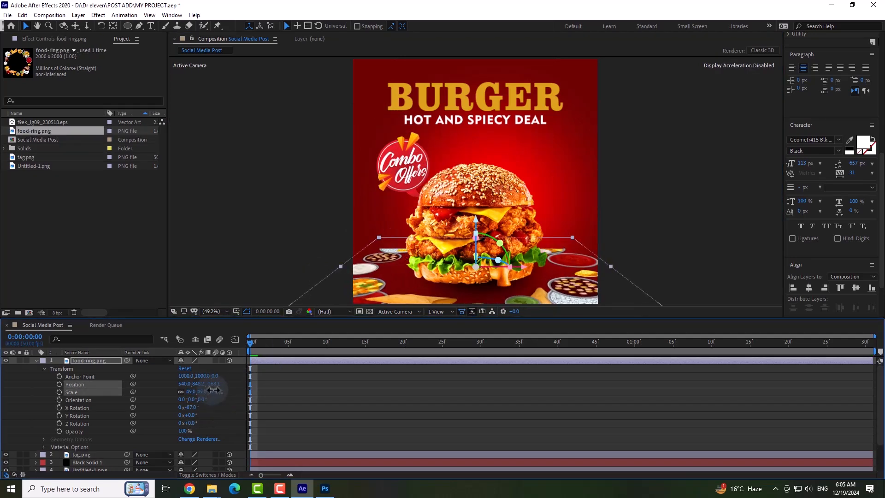
{"action": "left_click_drag", "start_coordinate": [210, 390], "coordinate": [212, 390]}
{"action": "key", "text": "u"}
Start a new 1080 × 1080 px solid and sample the burger's cheese yellow, FFD223, as its colour.
{"action": "left_click", "coordinate": [188, 443]}
{"action": "right_click", "coordinate": [187, 444]}
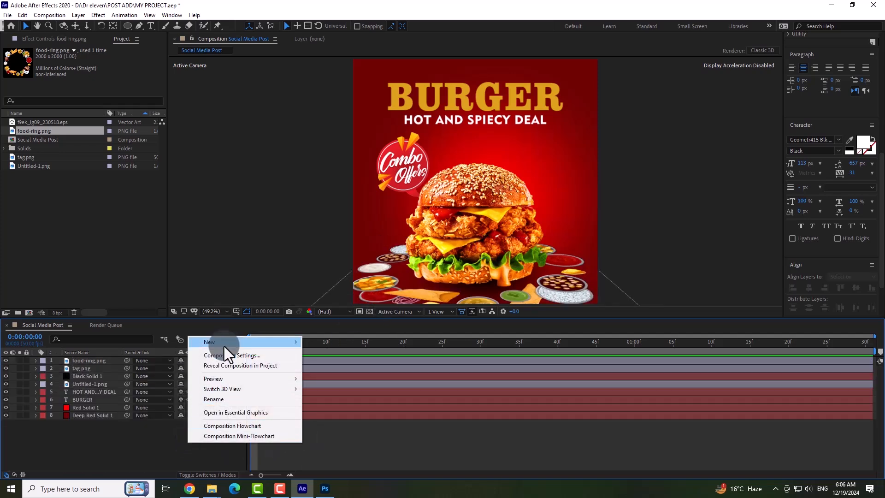
{"action": "mouse_move", "coordinate": [285, 342]}
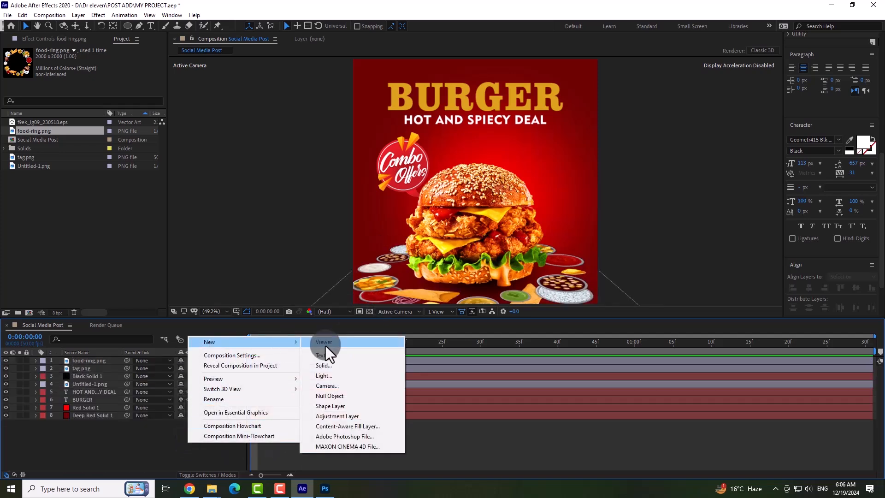
{"action": "left_click", "coordinate": [343, 367]}
{"action": "left_click", "coordinate": [301, 317]}
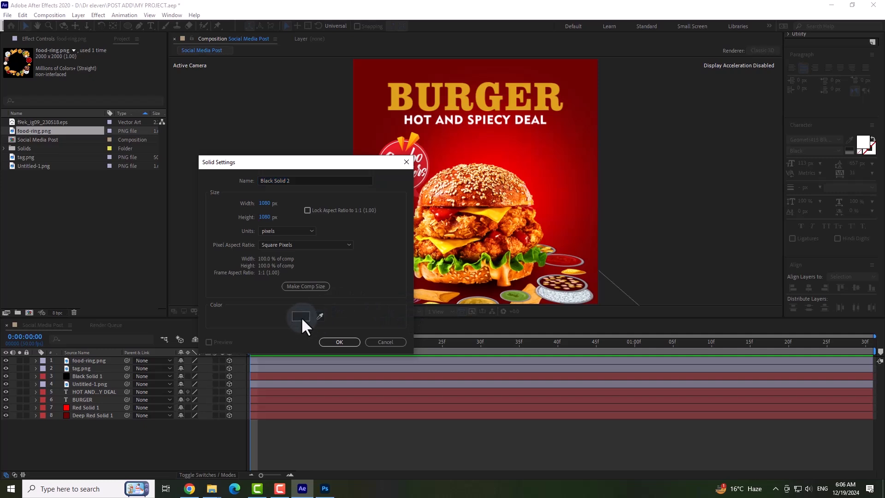
{"action": "left_click", "coordinate": [423, 341]}
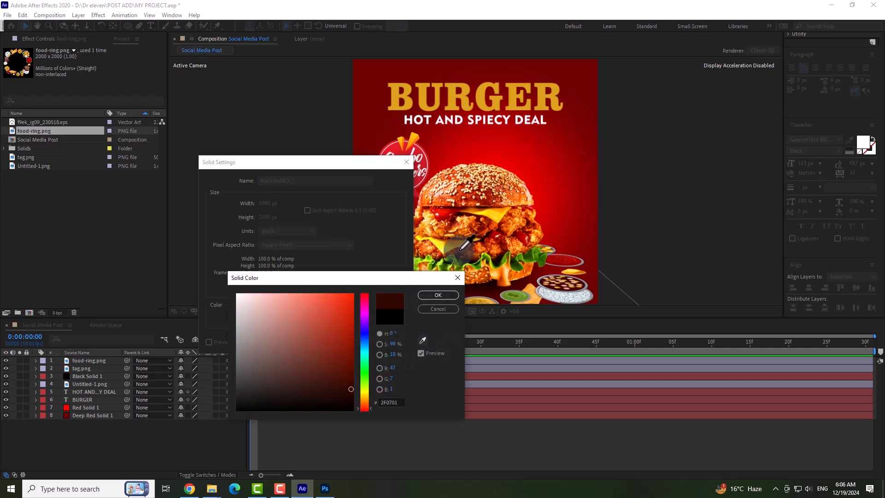
{"action": "left_click", "coordinate": [498, 208]}
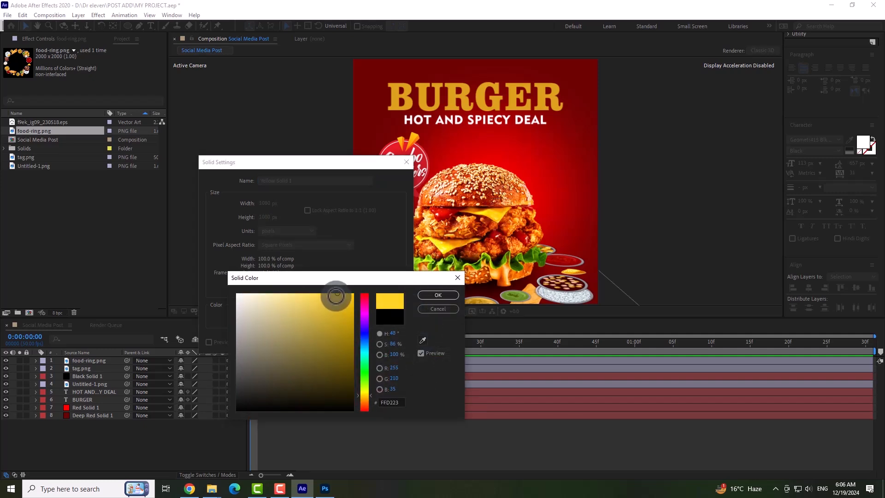
Adjust the solid's colour to a bright saturated orange with a hue of about 38° and create the layer.
{"action": "left_click_drag", "start_coordinate": [336, 292], "coordinate": [355, 317]}
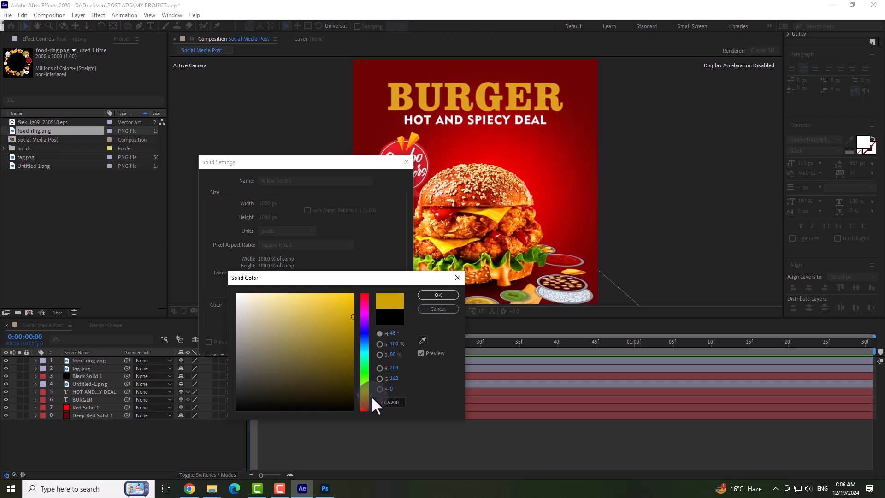
{"action": "left_click_drag", "start_coordinate": [368, 394], "coordinate": [370, 397]}
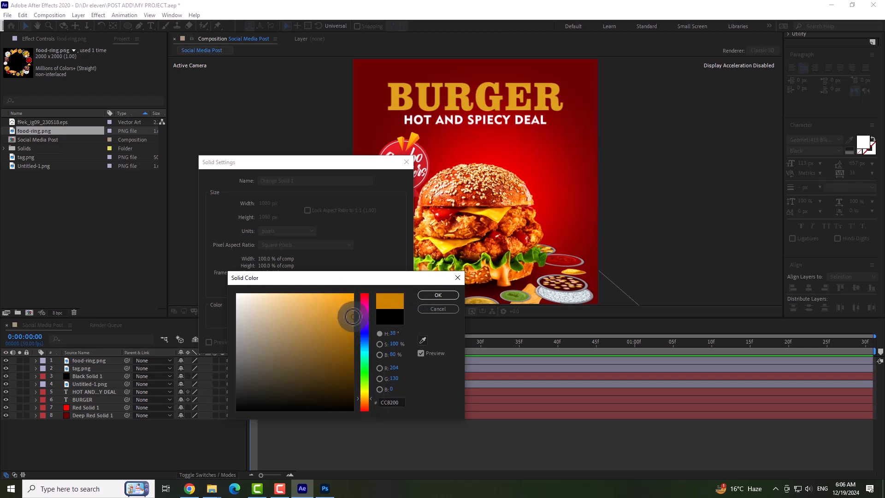
{"action": "left_click_drag", "start_coordinate": [350, 316], "coordinate": [354, 298]}
{"action": "left_click", "coordinate": [434, 297]}
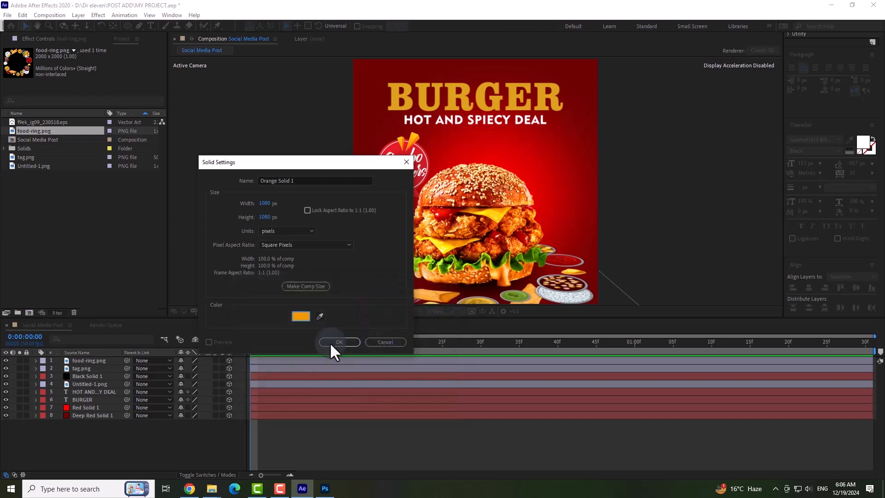
{"action": "left_click", "coordinate": [330, 342]}
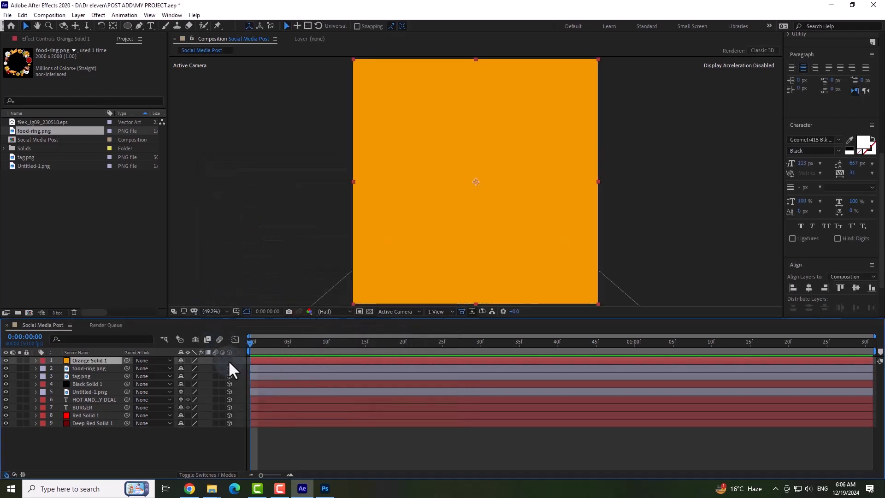
Draw a circular mask on the orange solid, centred over the burger's upper part, keeping the layer 2D.
{"action": "left_click", "coordinate": [229, 361]}
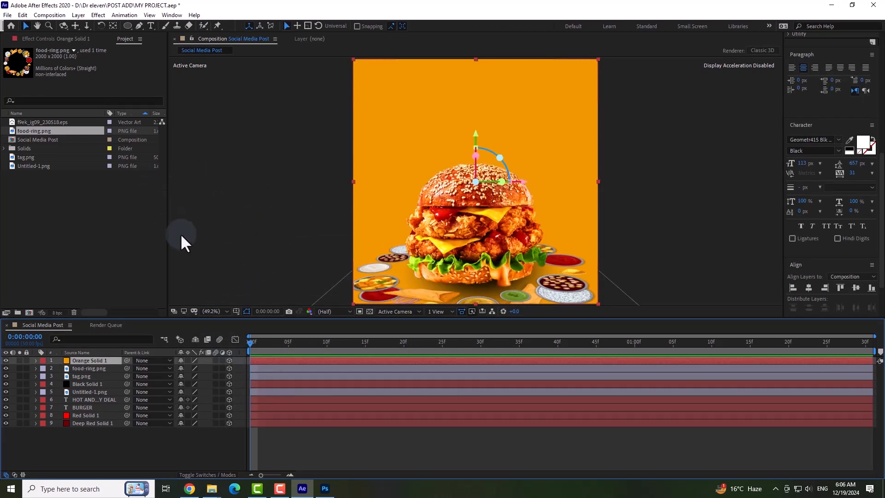
{"action": "left_click", "coordinate": [228, 361]}
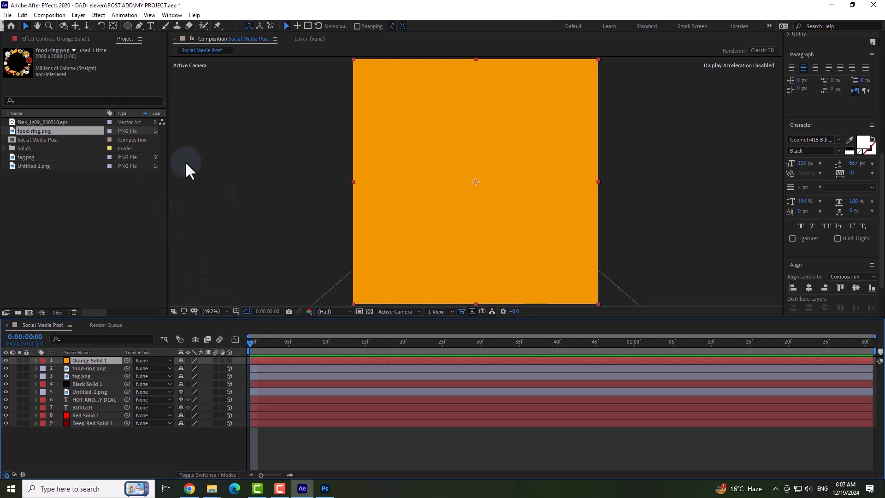
{"action": "left_click", "coordinate": [128, 26]}
{"action": "mouse_move", "coordinate": [416, 126]}
{"action": "left_mouse_down"}
{"action": "mouse_move", "coordinate": [554, 249]}
{"action": "mouse_move", "coordinate": [557, 265]}
{"action": "left_mouse_up"}
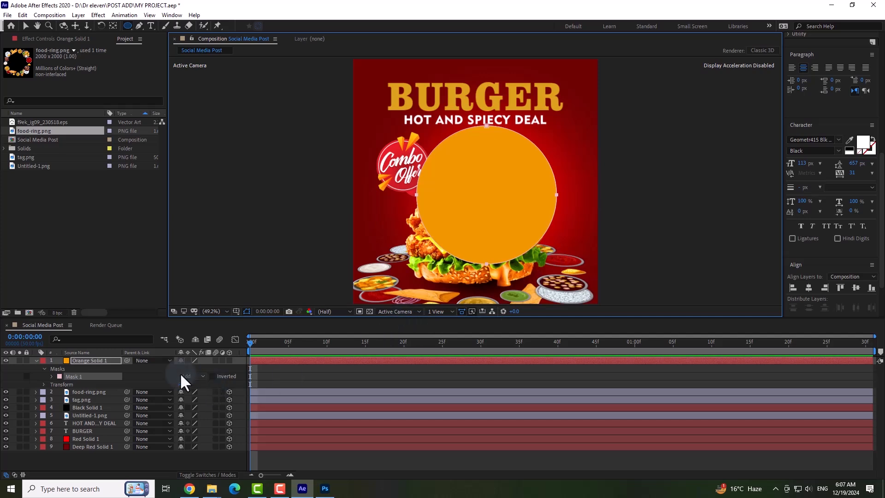
Feather the orange solid's circular mask by 306 pixels and deselect the layer.
{"action": "left_click", "coordinate": [51, 376]}
{"action": "left_click_drag", "start_coordinate": [192, 391], "coordinate": [321, 395]}
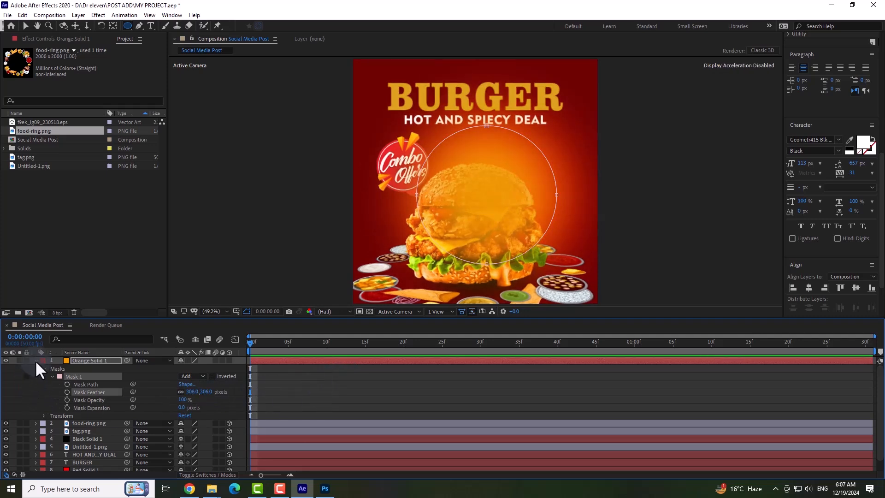
{"action": "left_click", "coordinate": [36, 361]}
{"action": "left_click", "coordinate": [71, 436]}
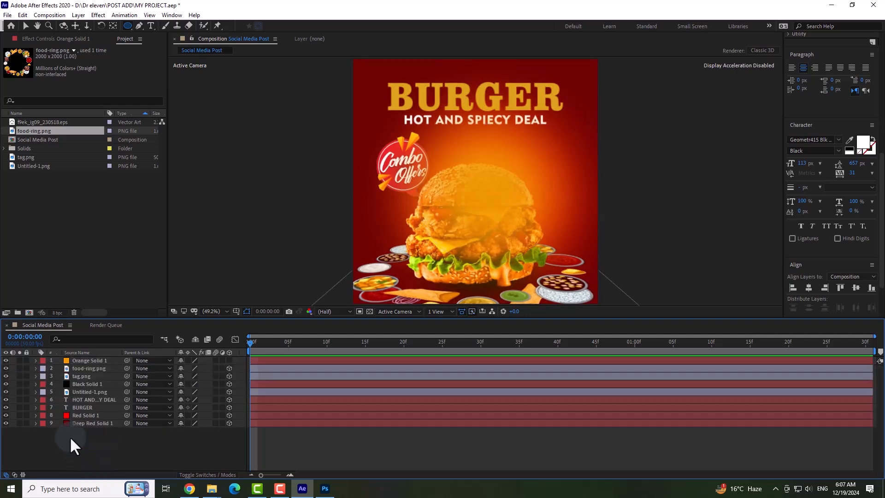
Set the orange solid's mask mode to Lighten.
{"action": "left_click", "coordinate": [92, 359]}
{"action": "left_click", "coordinate": [36, 360]}
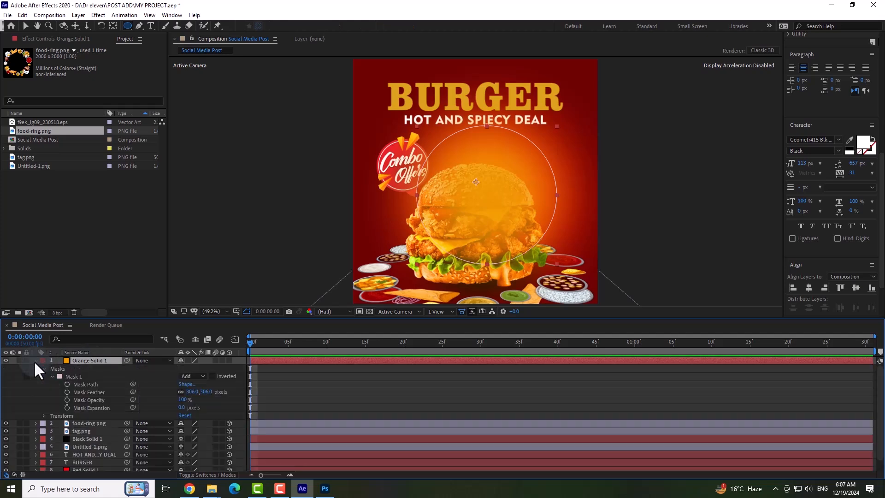
{"action": "left_click", "coordinate": [88, 398]}
{"action": "left_click", "coordinate": [196, 375]}
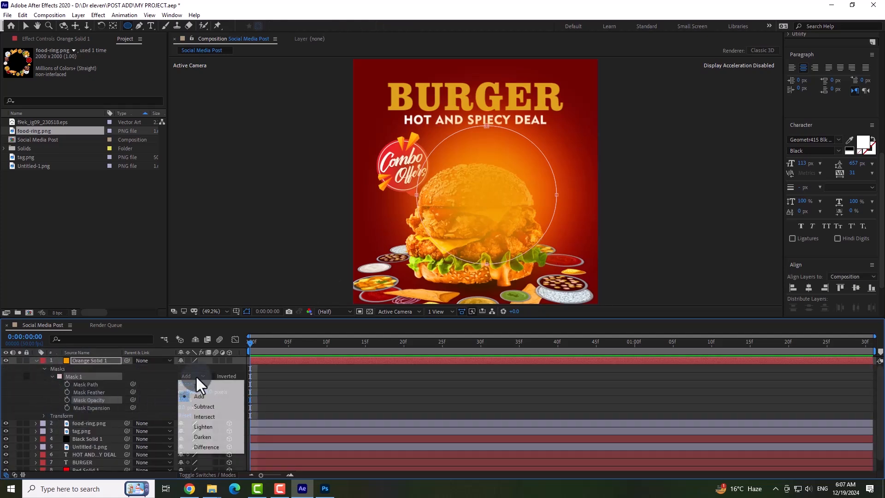
{"action": "left_click", "coordinate": [209, 425]}
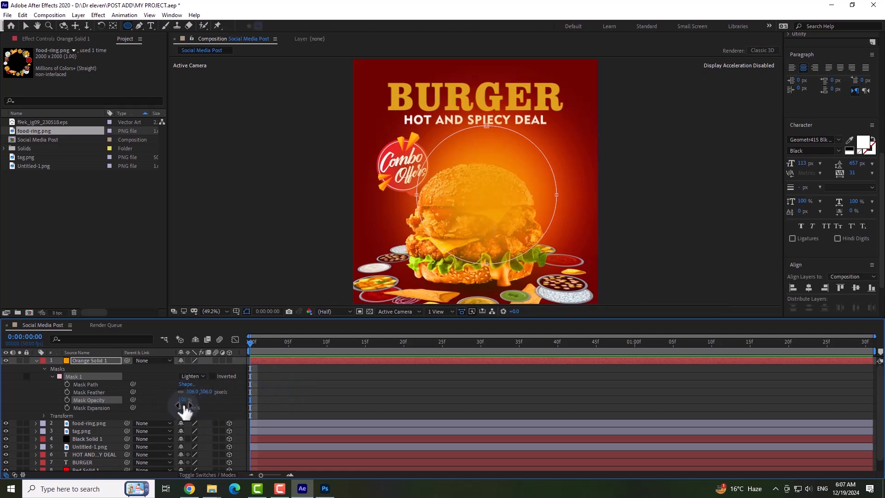
{"action": "left_click", "coordinate": [21, 406]}
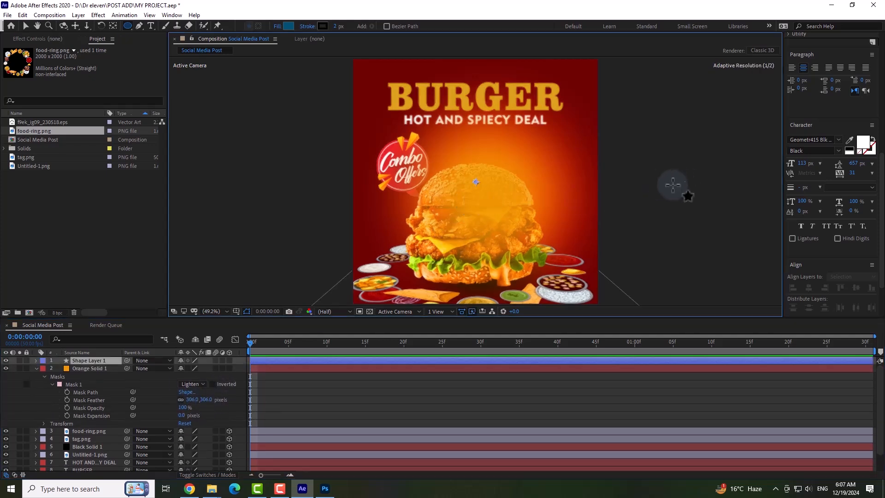
Move the orange solid below the BURGER text and directly above the red solid in the layer stack.
{"action": "left_click", "coordinate": [36, 360]}
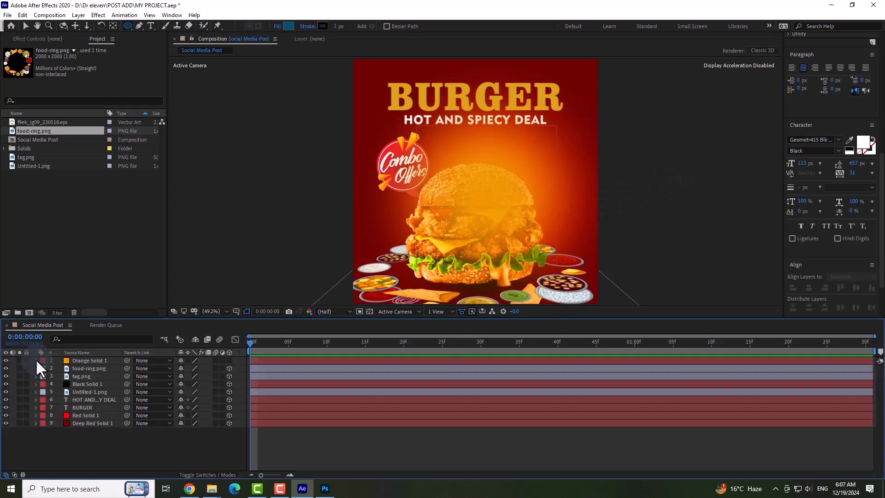
{"action": "left_click_drag", "start_coordinate": [96, 361], "coordinate": [98, 409]}
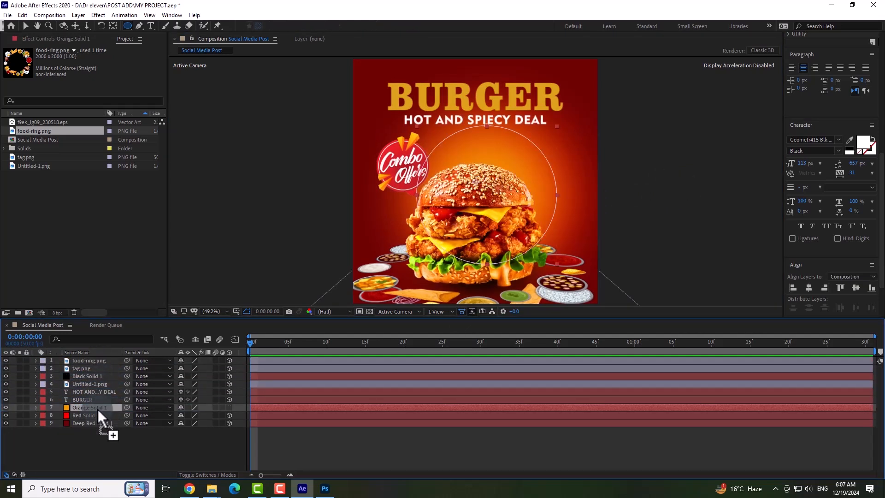
{"action": "left_click", "coordinate": [272, 458]}
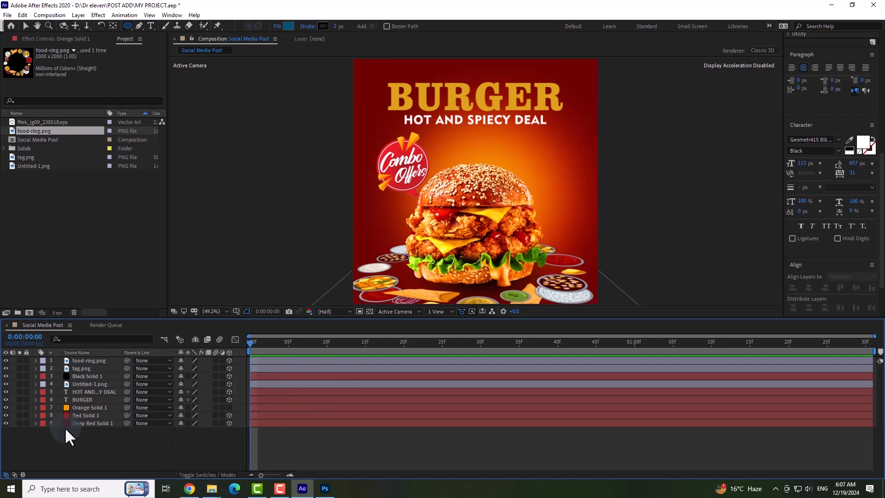
Make the orange solid a 3D layer and shift its glow right and slightly down behind the burger.
{"action": "left_click", "coordinate": [99, 407]}
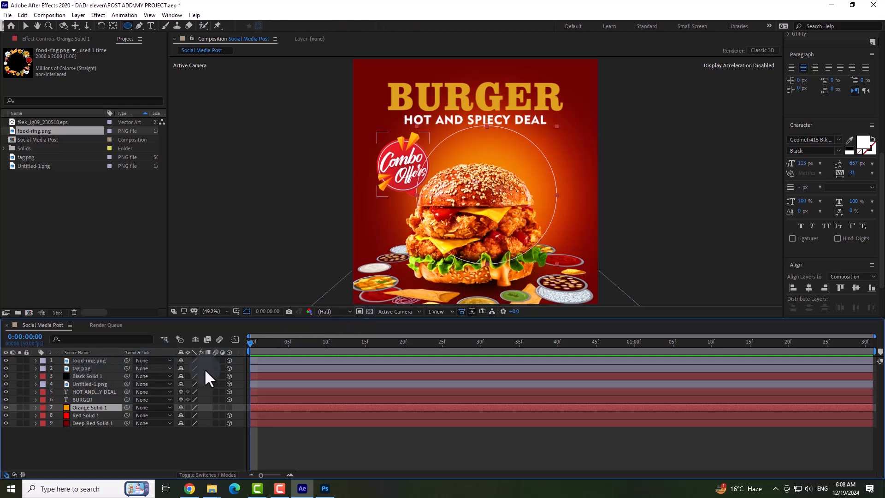
{"action": "left_click", "coordinate": [25, 26]}
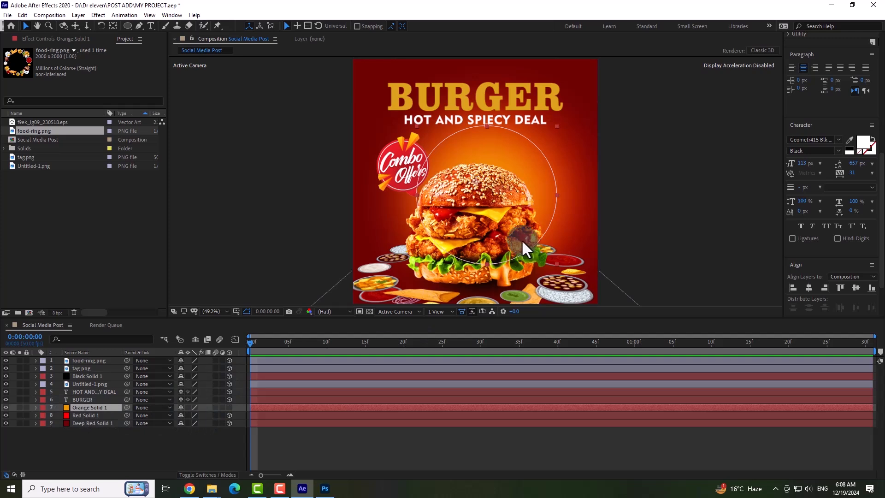
{"action": "left_click", "coordinate": [228, 408]}
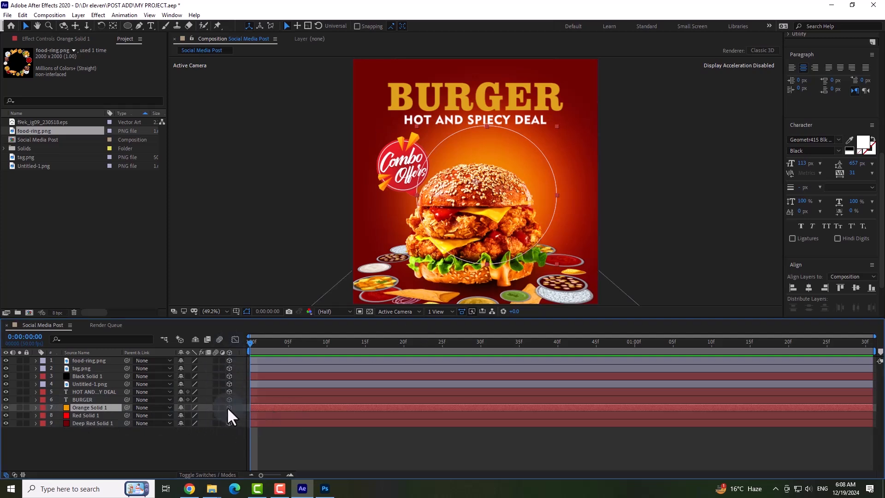
{"action": "left_click_drag", "start_coordinate": [523, 178], "coordinate": [552, 181]}
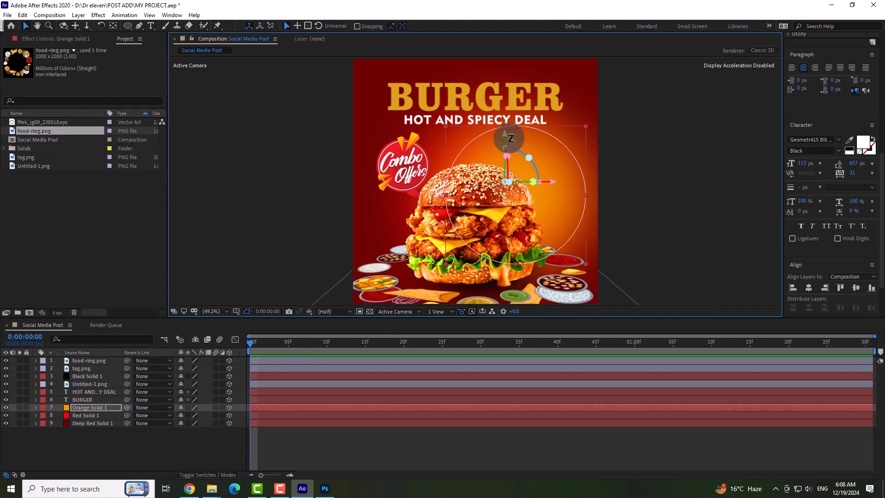
{"action": "left_click_drag", "start_coordinate": [505, 132], "coordinate": [503, 144]}
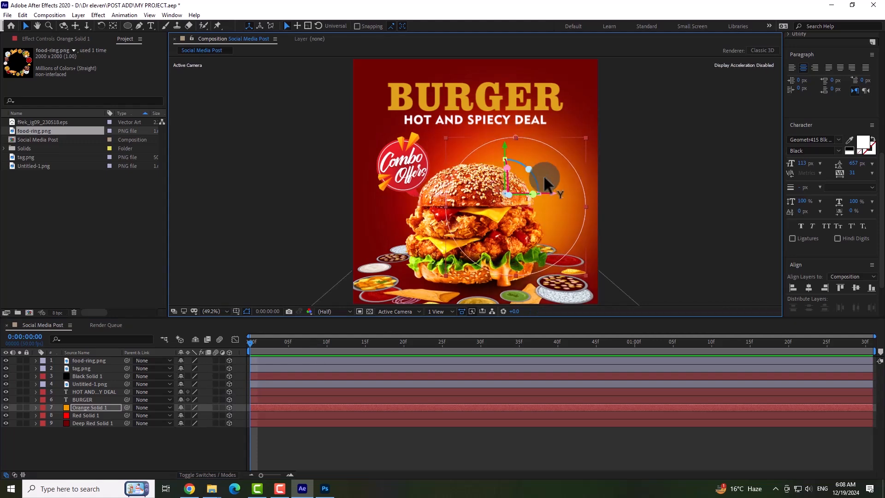
Shrink the orange glow's mask slightly by pulling its right, top and bottom points inward, then deselect the layer.
{"action": "left_click_drag", "start_coordinate": [587, 207], "coordinate": [580, 207]}
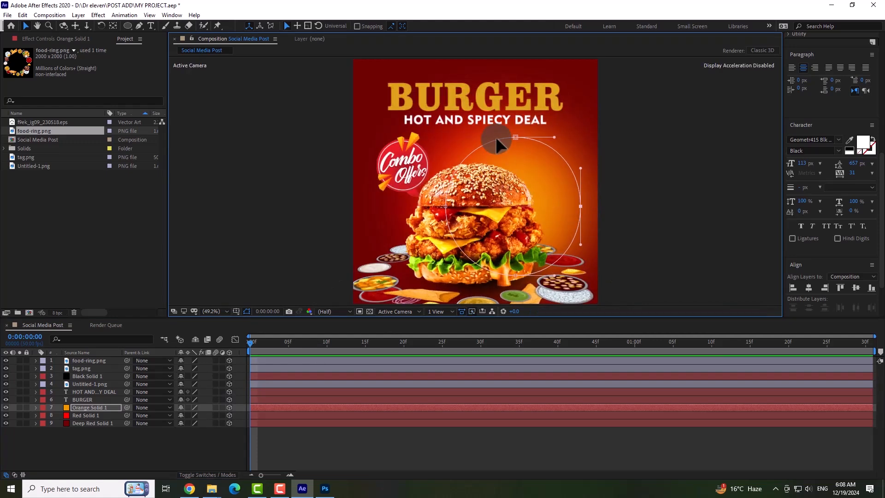
{"action": "left_click_drag", "start_coordinate": [516, 137], "coordinate": [509, 147]}
{"action": "left_click_drag", "start_coordinate": [581, 207], "coordinate": [575, 206]}
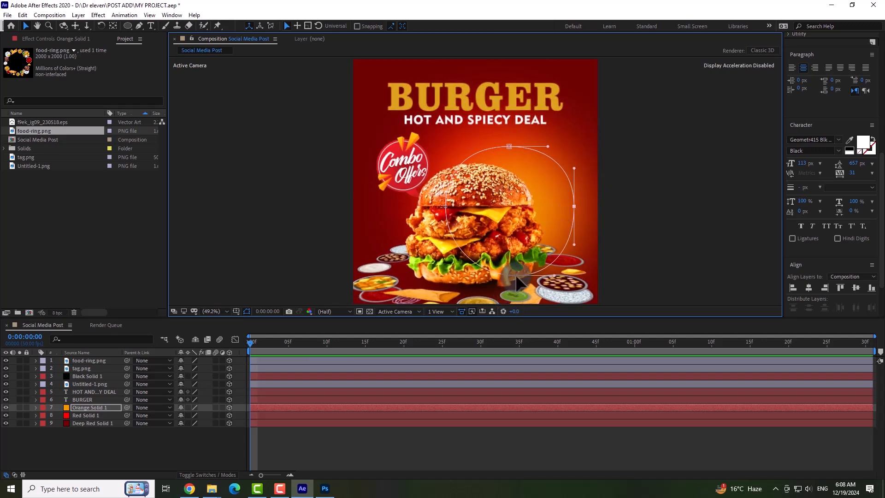
{"action": "left_click_drag", "start_coordinate": [515, 275], "coordinate": [514, 271]}
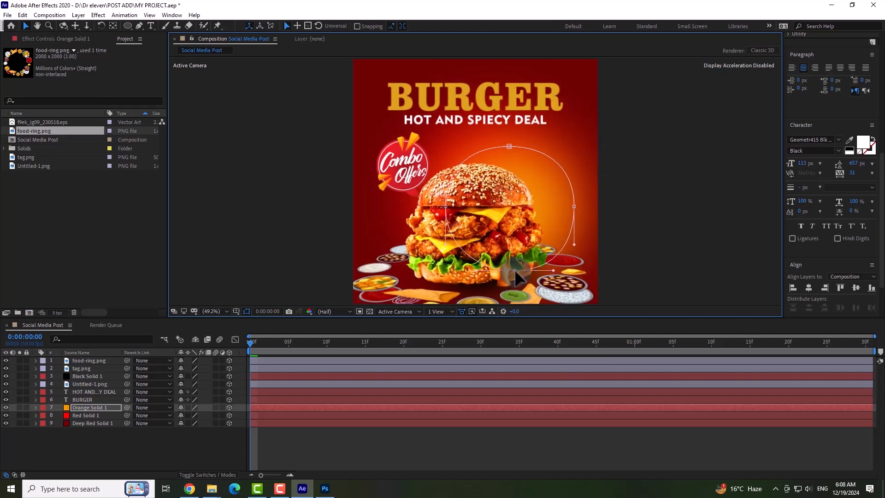
{"action": "left_click", "coordinate": [650, 223]}
{"action": "left_click", "coordinate": [301, 343]}
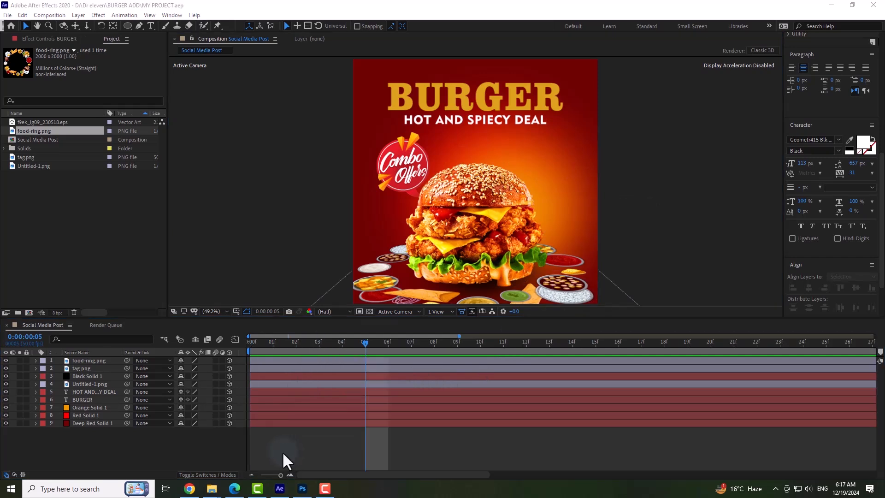
Pre-compose the orange, red and deep red solids into a new composition named Background.
{"action": "left_click", "coordinate": [281, 426]}
{"action": "left_click", "coordinate": [269, 415], "text": "shift"}
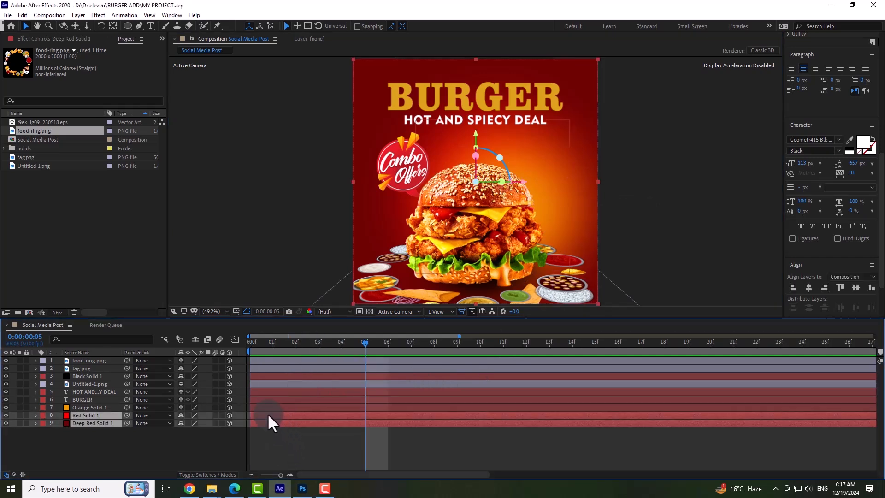
{"action": "left_click", "coordinate": [274, 406], "text": "shift"}
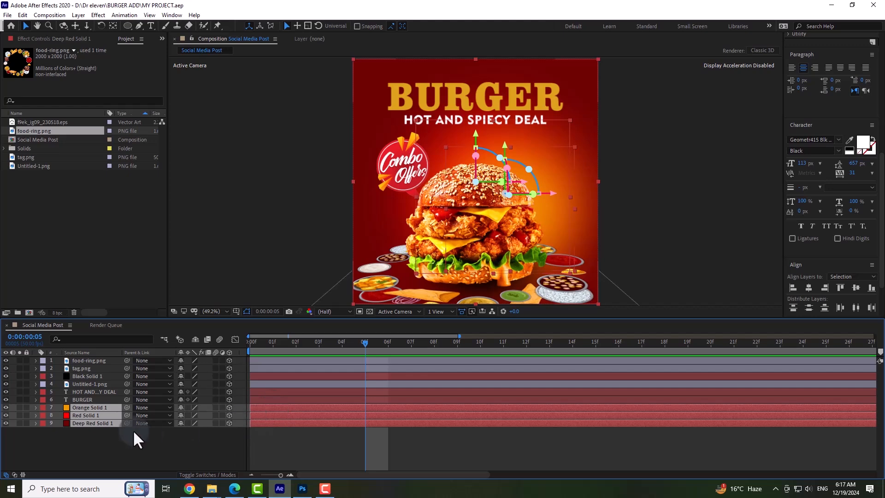
{"action": "right_click", "coordinate": [93, 405]}
{"action": "left_click", "coordinate": [132, 358]}
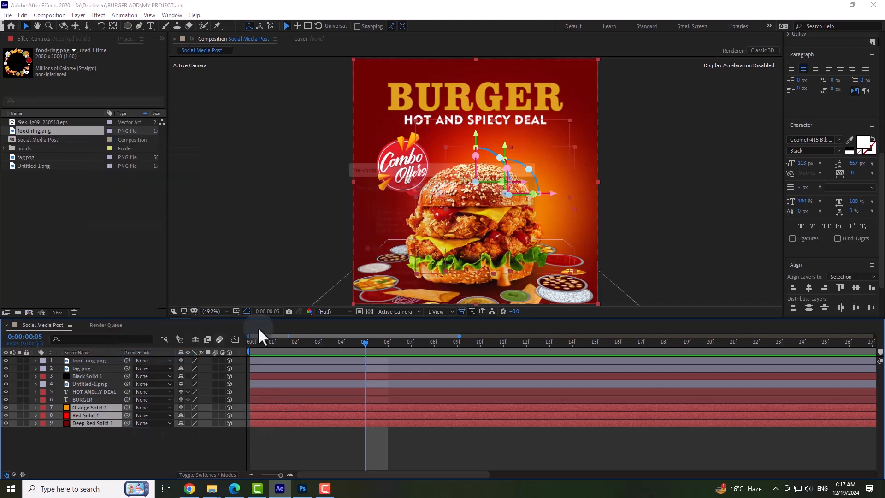
{"action": "type", "text": "Bac"}
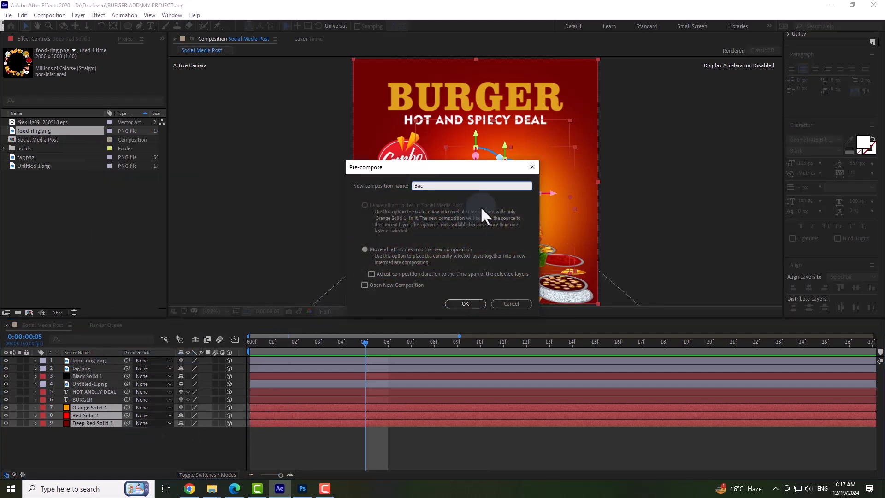
{"action": "type", "text": "kr"}
{"action": "type", "text": "ground"}
{"action": "left_click", "coordinate": [456, 303]}
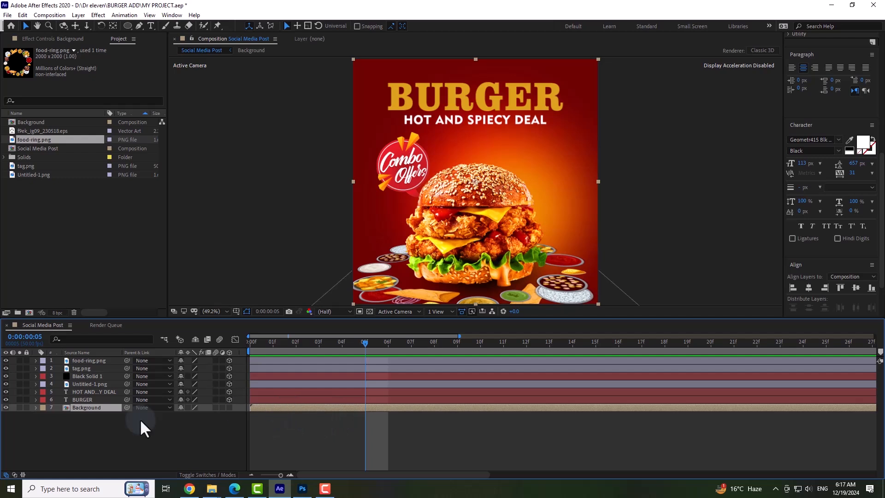
Make the Background layer 3D and show the composition in two horizontal views.
{"action": "left_click", "coordinate": [229, 408]}
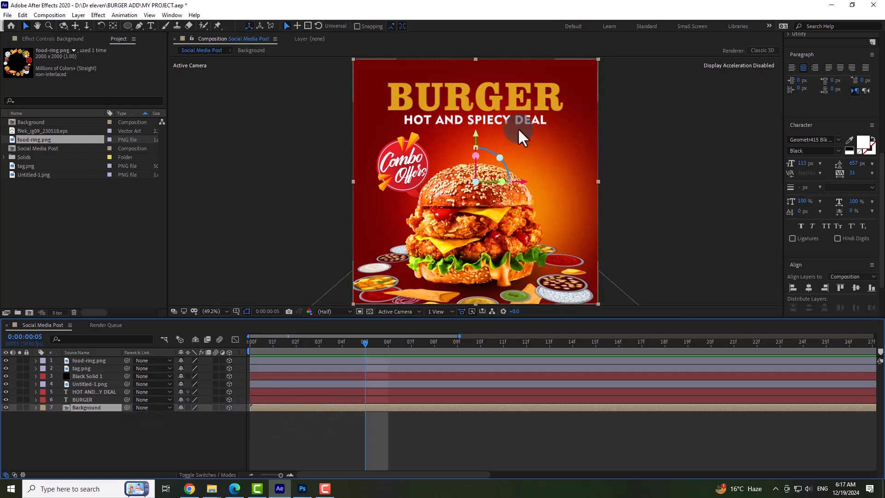
{"action": "left_click", "coordinate": [439, 311]}
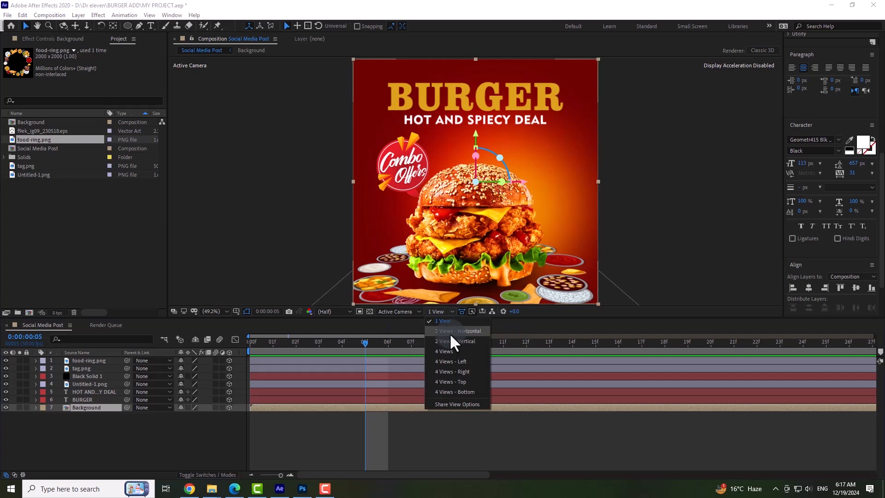
{"action": "left_click", "coordinate": [450, 333]}
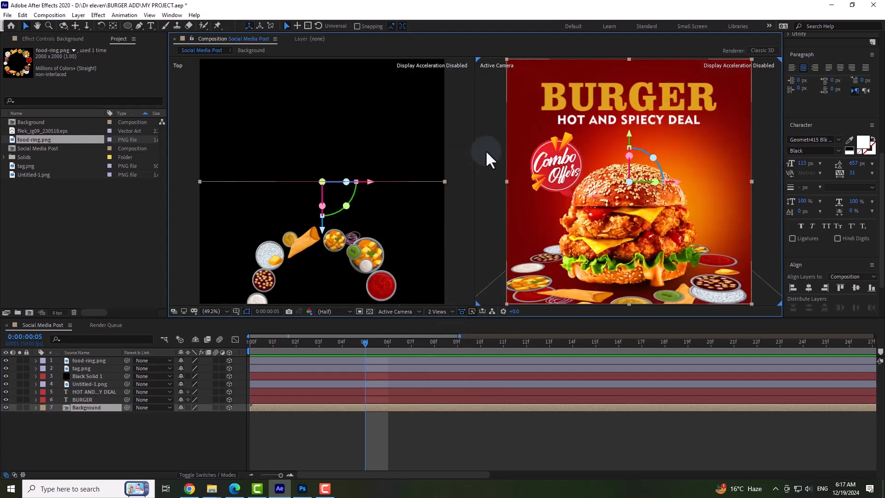
{"action": "left_click", "coordinate": [460, 430]}
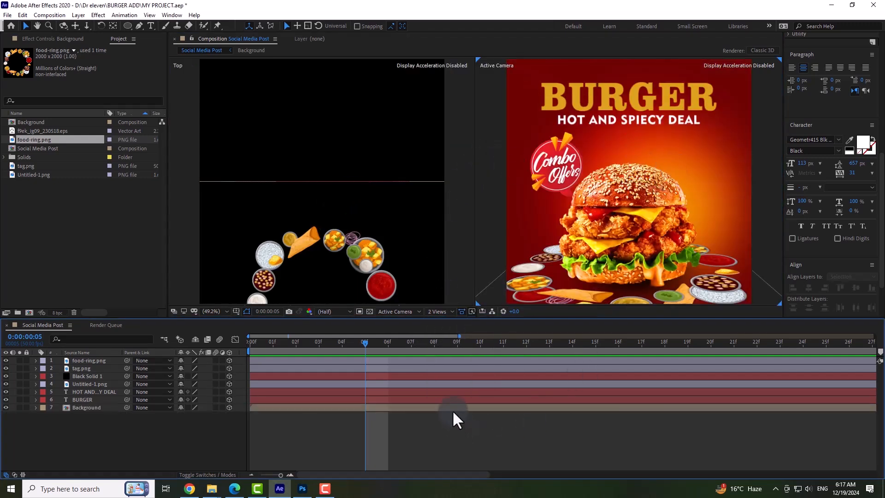
Push the Background layer back in depth to Z 518.6 and scale it to 135% to fill the frame.
{"action": "left_click", "coordinate": [321, 223]}
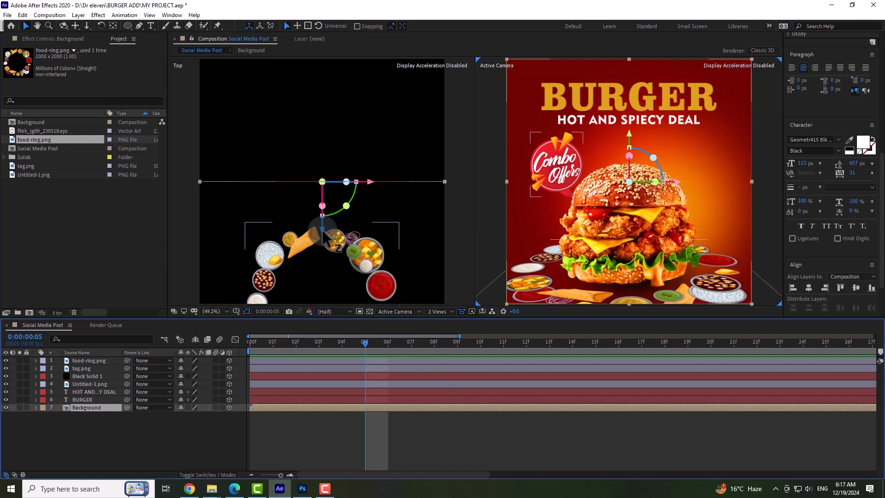
{"action": "left_click_drag", "start_coordinate": [324, 230], "coordinate": [323, 113]}
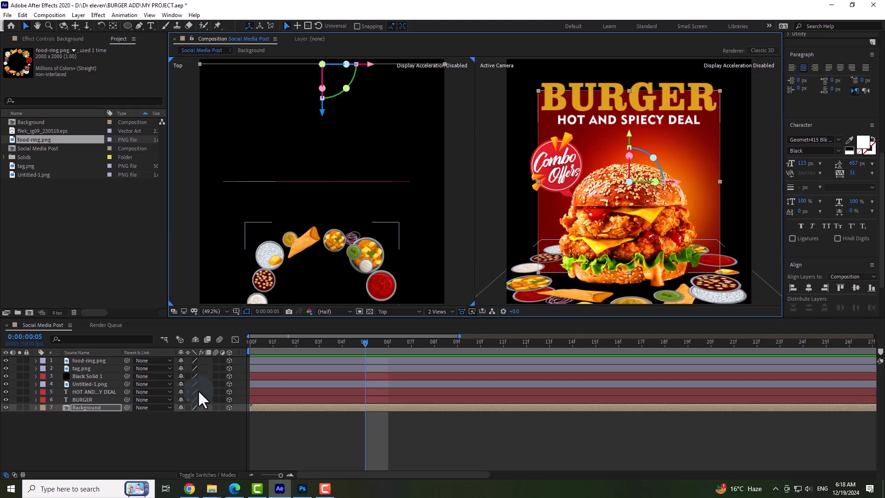
{"action": "left_click", "coordinate": [36, 407]}
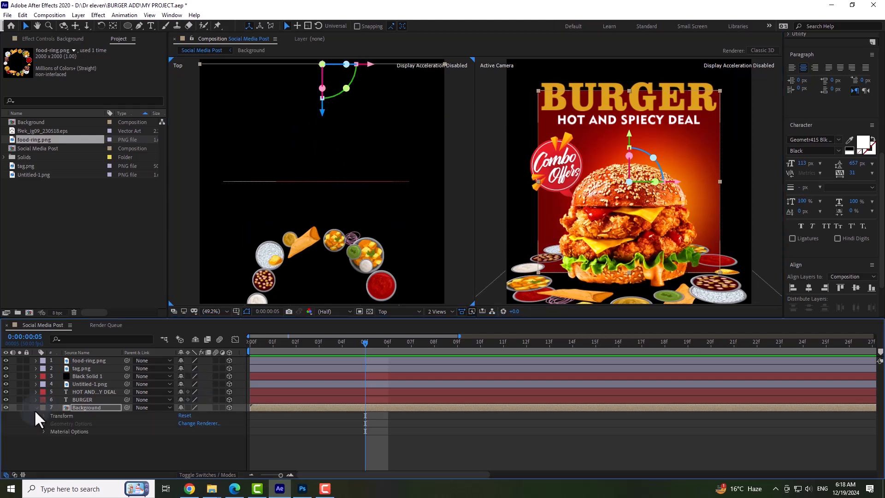
{"action": "left_click", "coordinate": [44, 415]}
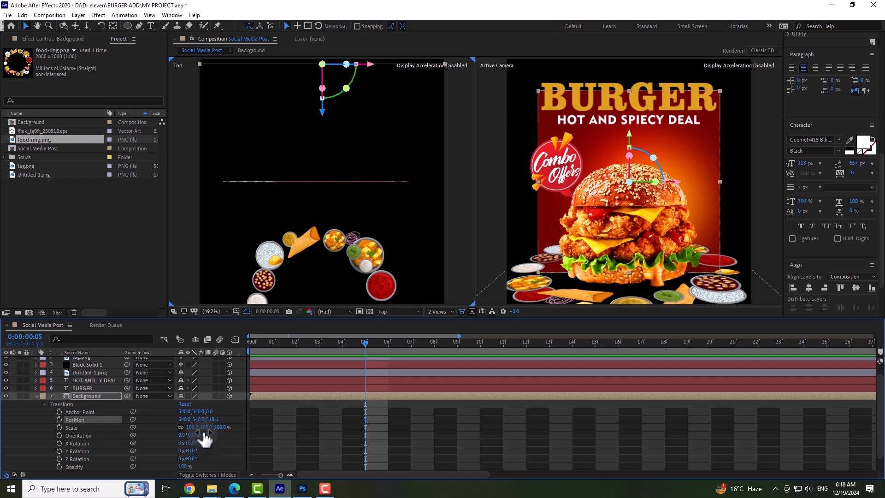
{"action": "left_click_drag", "start_coordinate": [208, 428], "coordinate": [223, 427]}
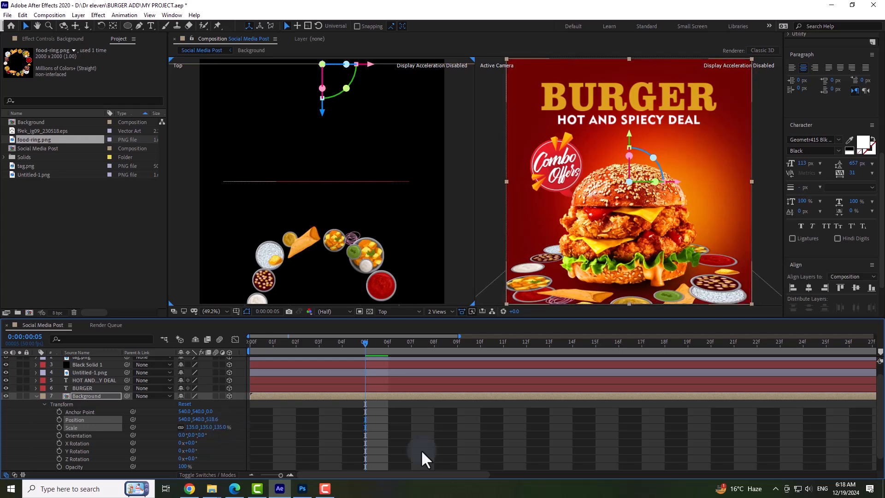
Collapse the Background layer's properties, then try rotating the BURGER title around its vertical axis and undo it.
{"action": "left_click", "coordinate": [336, 417]}
{"action": "key", "text": "u"}
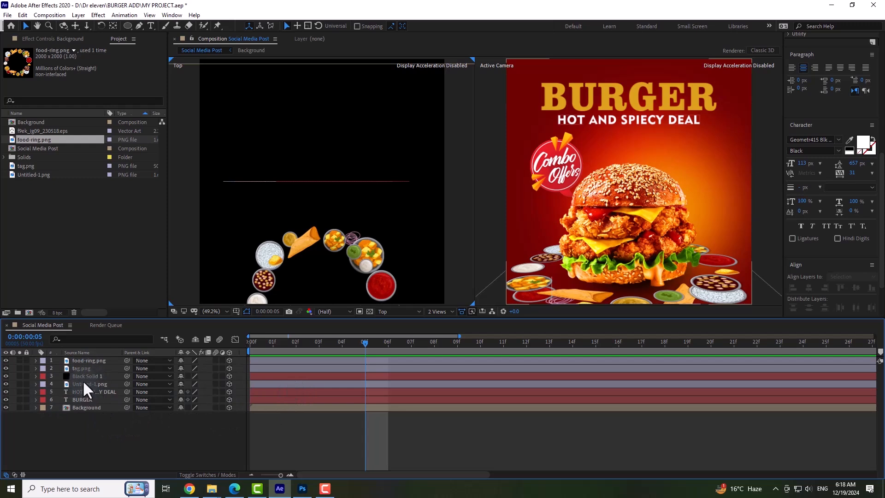
{"action": "left_click", "coordinate": [82, 400]}
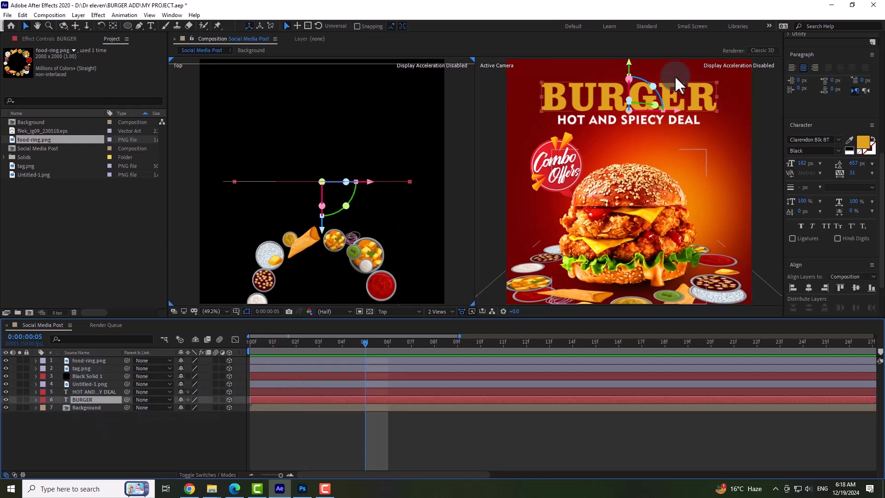
{"action": "left_click_drag", "start_coordinate": [650, 99], "coordinate": [608, 109]}
{"action": "key", "text": "ctrl+z"}
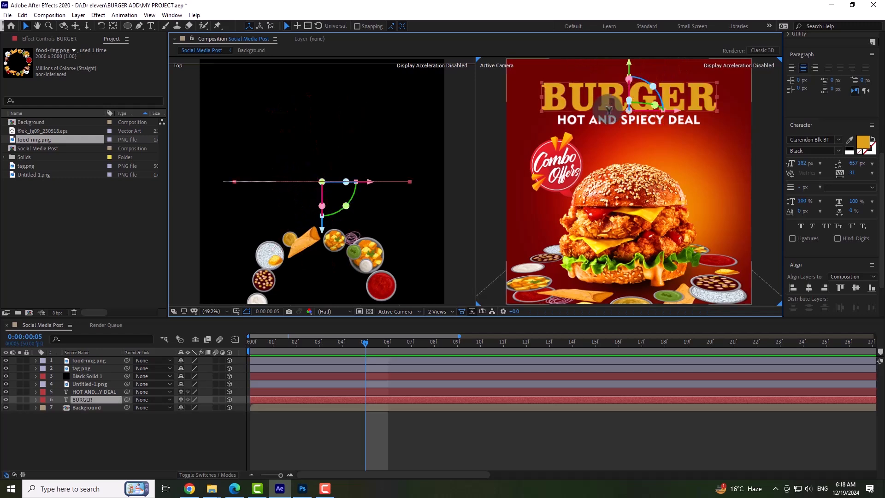
Try rotating the HOT AND SPIECY DEAL text around its vertical axis and undo it.
{"action": "left_click", "coordinate": [612, 121]}
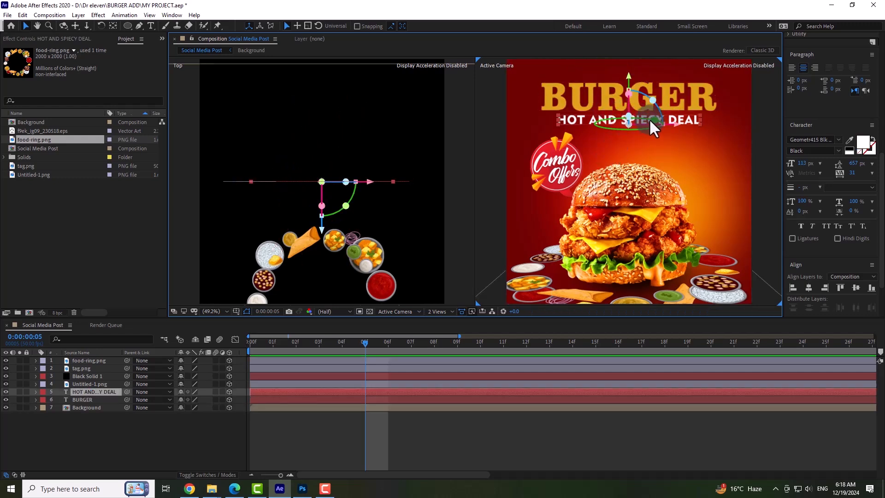
{"action": "left_click_drag", "start_coordinate": [654, 119], "coordinate": [596, 122]}
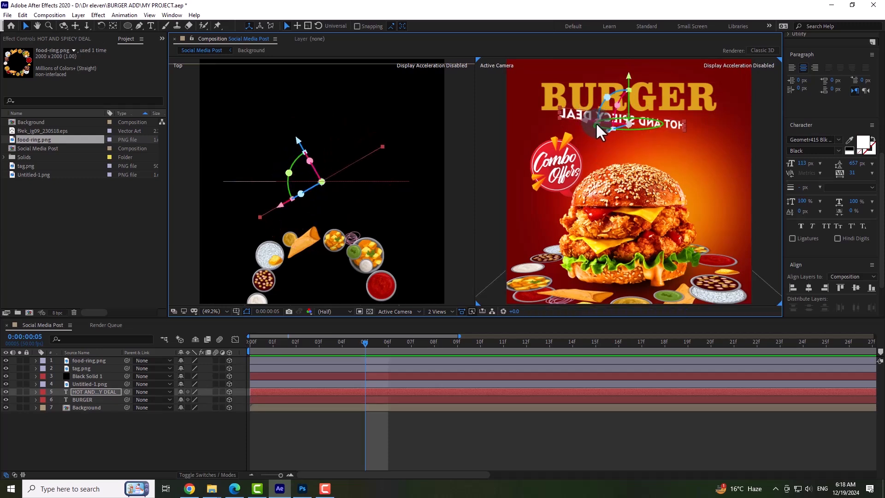
{"action": "key", "text": "ctrl+z"}
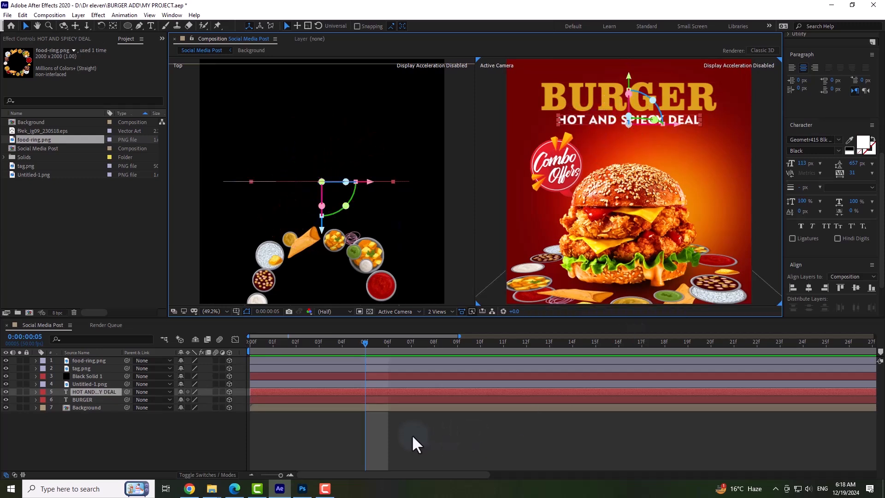
Try rotating the Combo Offers tag around its vertical axis and undo it.
{"action": "left_click", "coordinate": [551, 159]}
{"action": "left_click", "coordinate": [538, 164]}
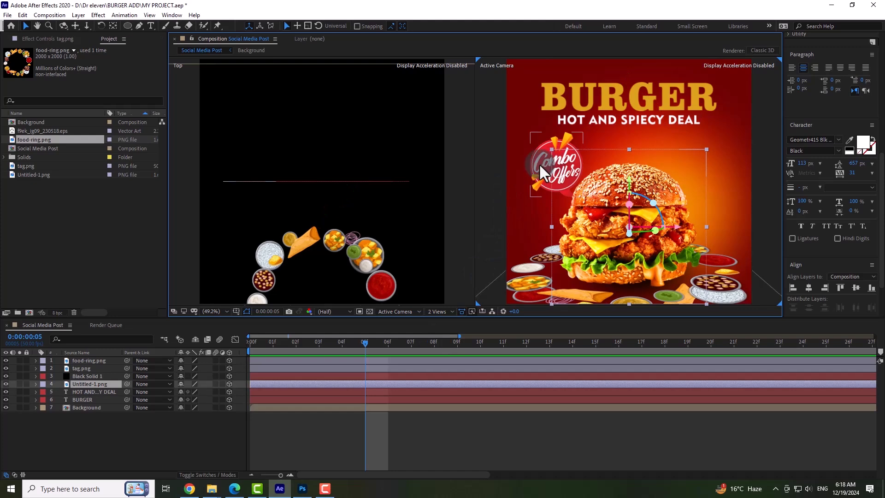
{"action": "left_click_drag", "start_coordinate": [578, 161], "coordinate": [533, 169]}
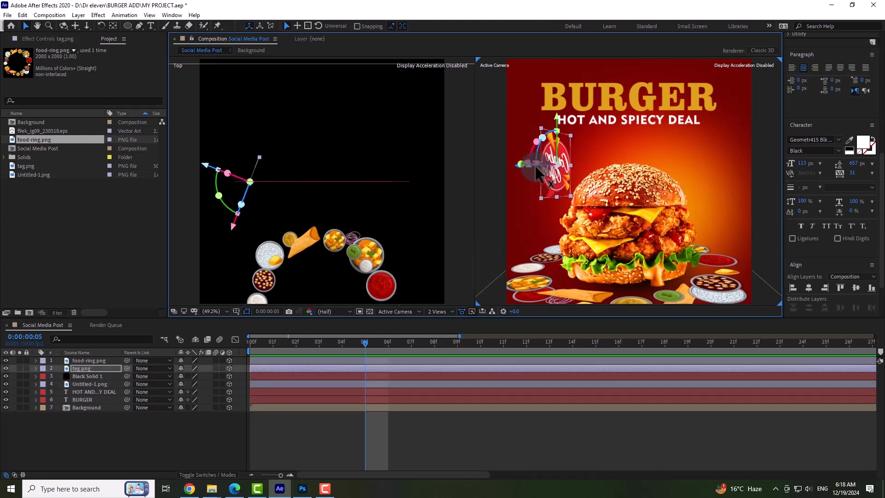
{"action": "key", "text": "ctrl+z"}
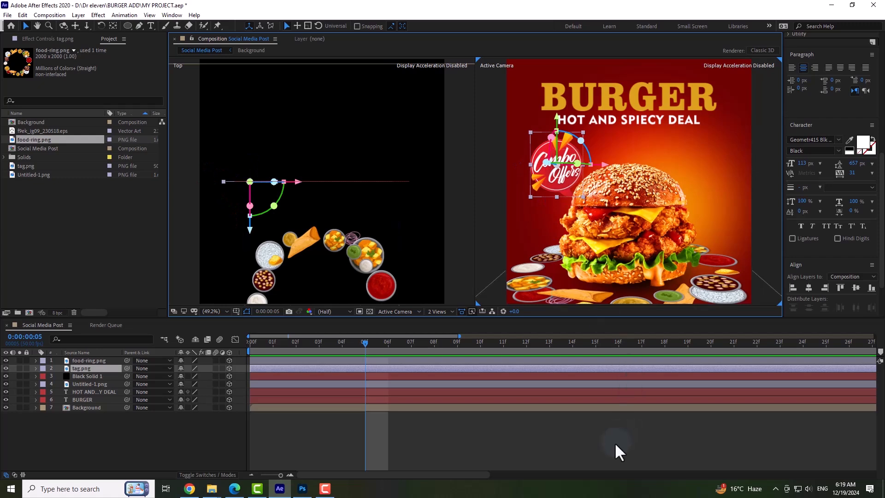
Move the Black Solid 1 layer below Untitled-1.png, directly above Background, and deselect it.
{"action": "left_click", "coordinate": [616, 441]}
{"action": "left_click", "coordinate": [605, 192]}
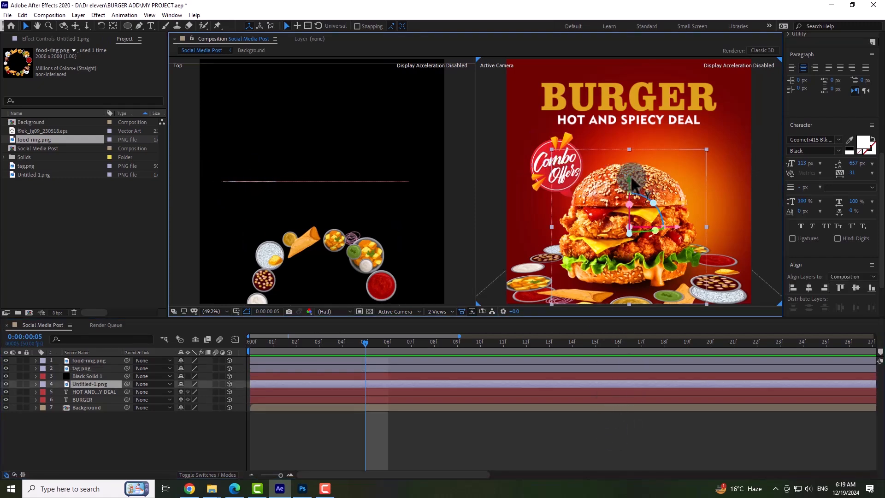
{"action": "left_click", "coordinate": [475, 442]}
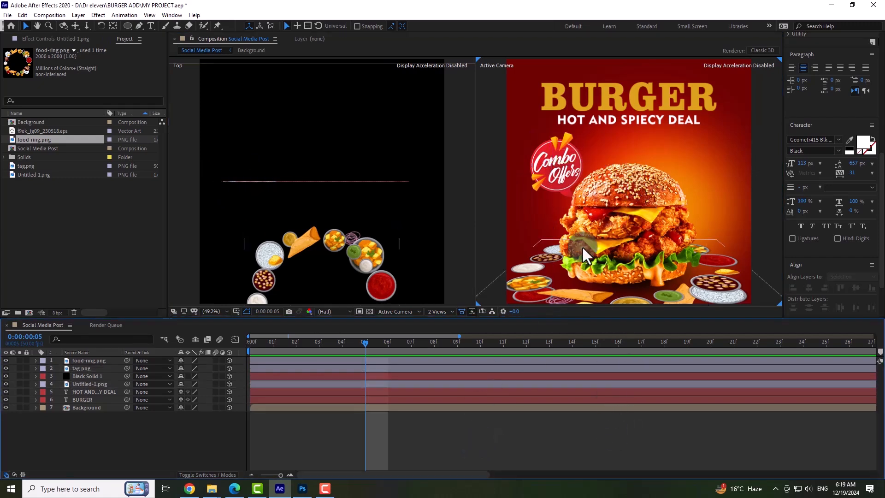
{"action": "left_click_drag", "start_coordinate": [86, 376], "coordinate": [90, 395]}
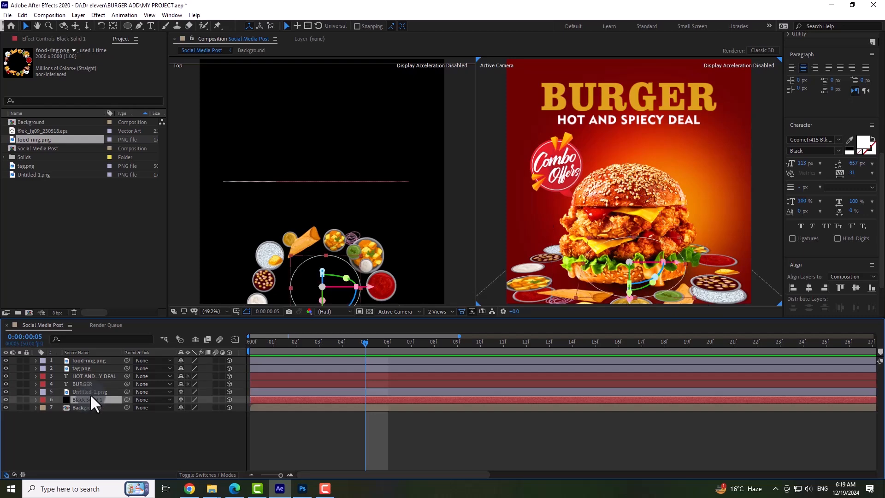
{"action": "left_click", "coordinate": [117, 416]}
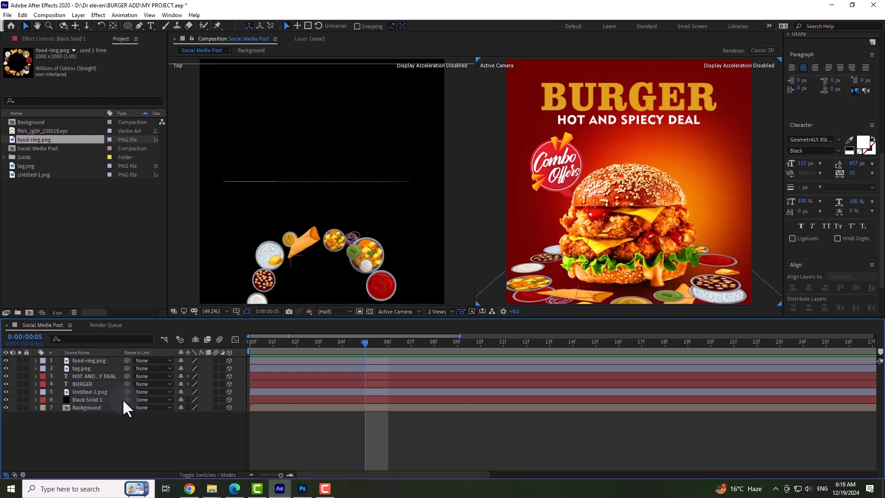
Parent Black Solid 1 to the burger layer Untitled-1.png and nudge the burger slightly downward.
{"action": "left_click_drag", "start_coordinate": [126, 400], "coordinate": [84, 391]}
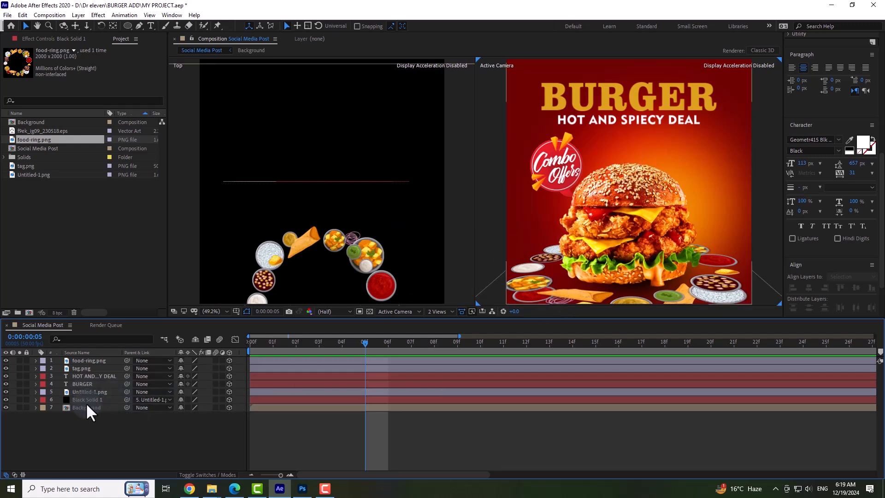
{"action": "left_click", "coordinate": [81, 391]}
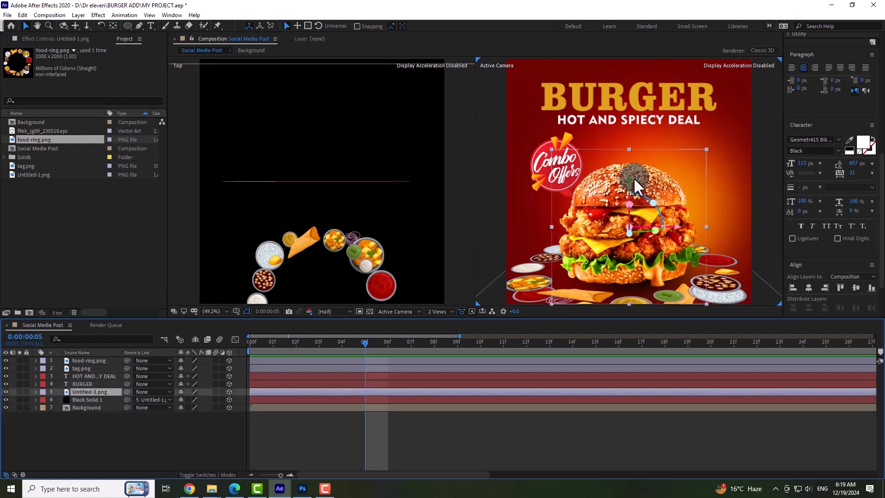
{"action": "mouse_move", "coordinate": [630, 185]}
{"action": "left_mouse_down"}
{"action": "mouse_move", "coordinate": [628, 223]}
{"action": "mouse_move", "coordinate": [619, 137]}
{"action": "mouse_move", "coordinate": [617, 181]}
{"action": "mouse_move", "coordinate": [627, 183]}
{"action": "mouse_move", "coordinate": [629, 149]}
{"action": "mouse_move", "coordinate": [626, 193]}
{"action": "left_mouse_up"}
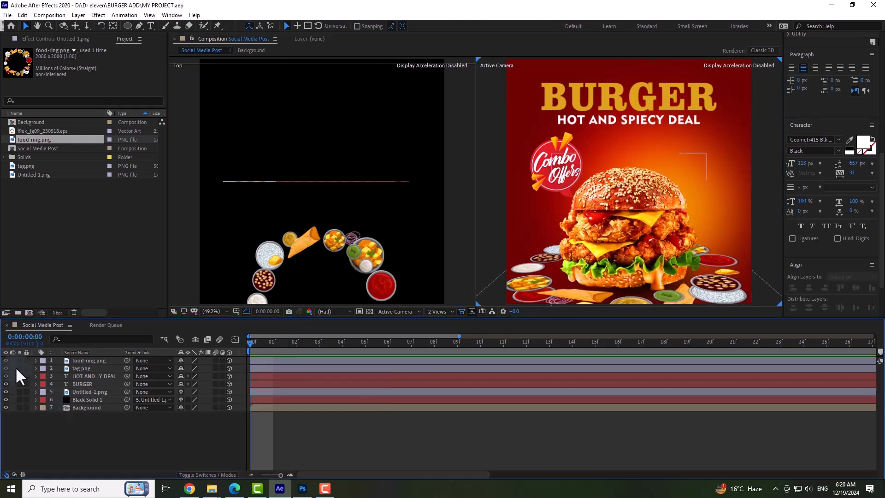
Set keyframes at 0:00:00:00 for all of food-ring.png's transform properties, from Anchor Point through Opacity.
{"action": "left_click", "coordinate": [35, 360]}
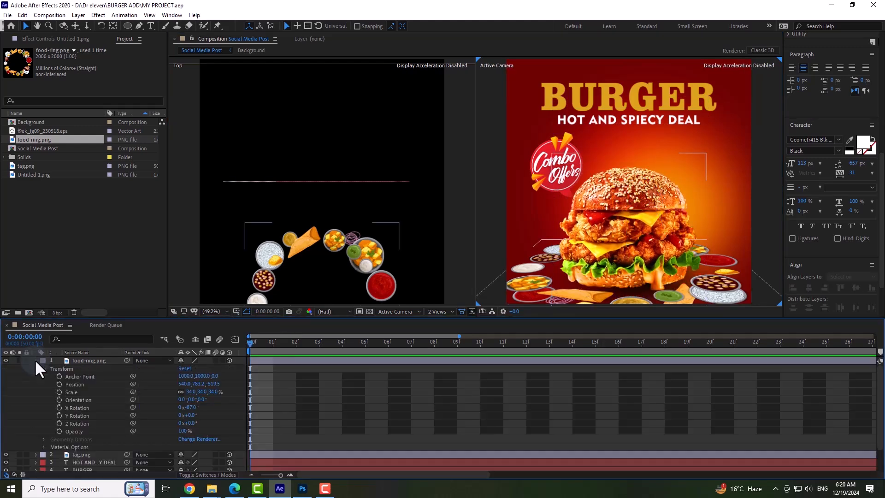
{"action": "left_click", "coordinate": [59, 376]}
{"action": "left_click", "coordinate": [59, 384]}
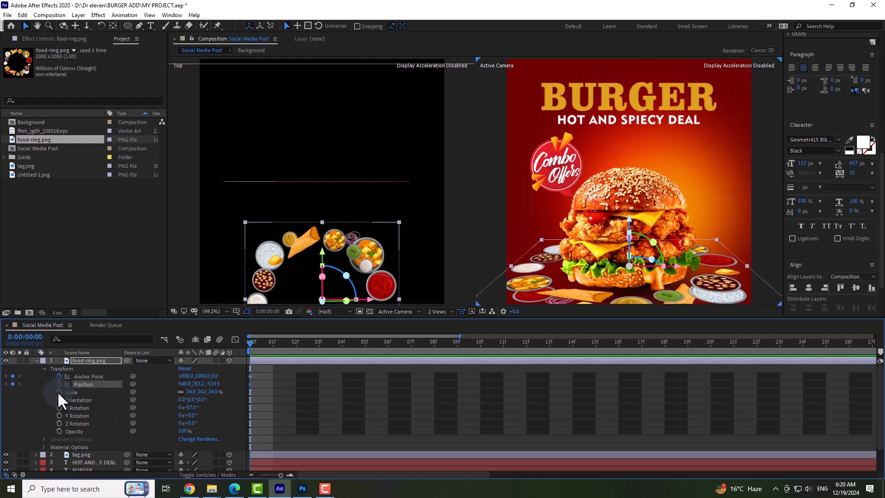
{"action": "left_click", "coordinate": [59, 392]}
{"action": "left_click", "coordinate": [59, 399]}
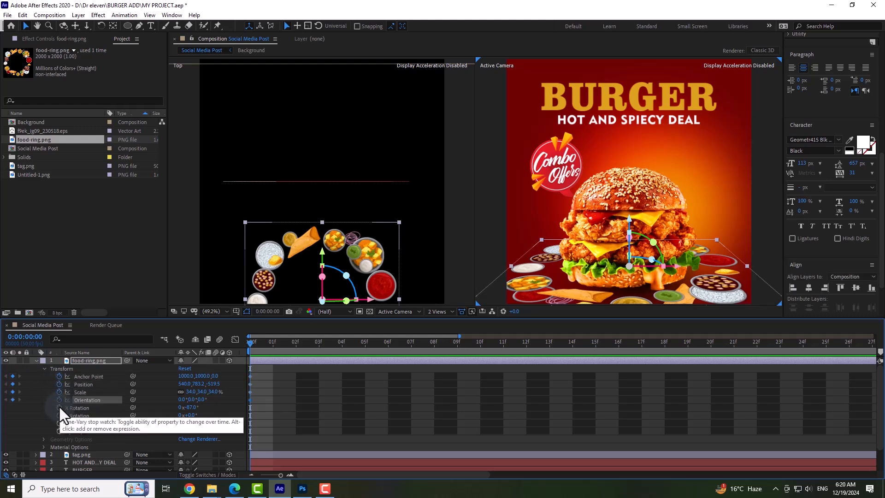
{"action": "left_click", "coordinate": [59, 408]}
{"action": "left_click", "coordinate": [59, 416]}
{"action": "left_click", "coordinate": [59, 423]}
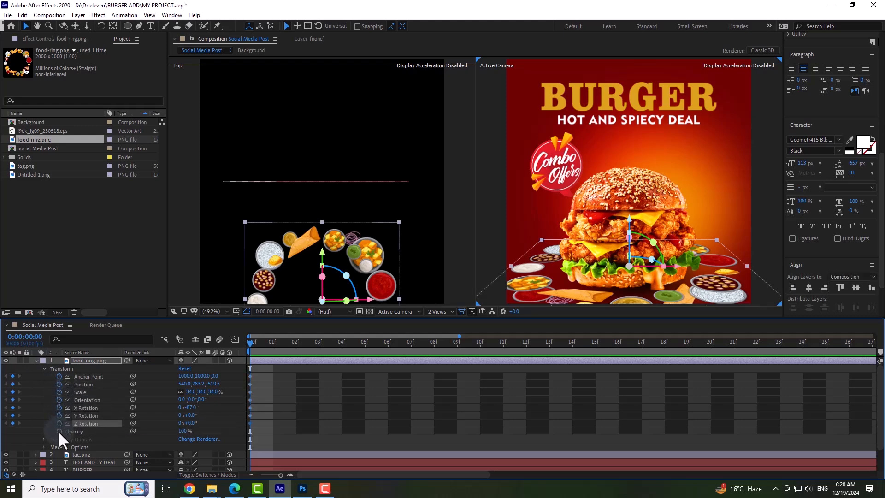
{"action": "left_click", "coordinate": [59, 431]}
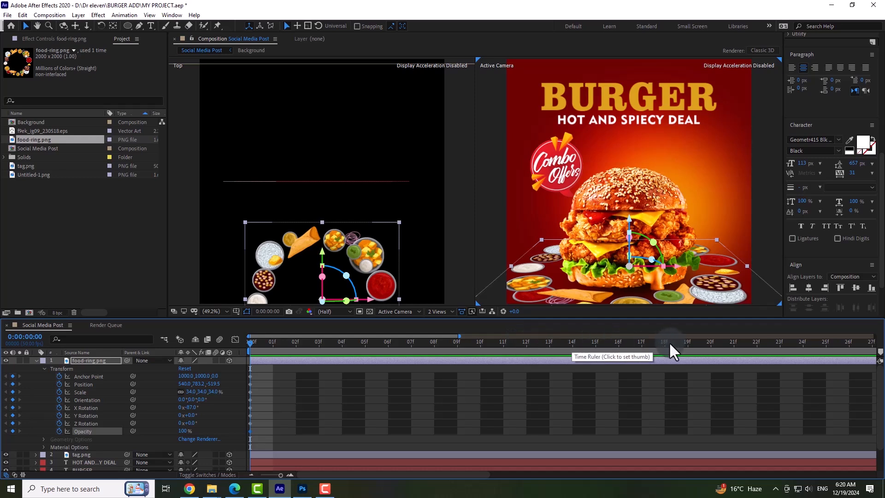
Add a Z Rotation keyframe of 338° to food-ring.png at 0:00:00:15.
{"action": "left_click", "coordinate": [595, 342]}
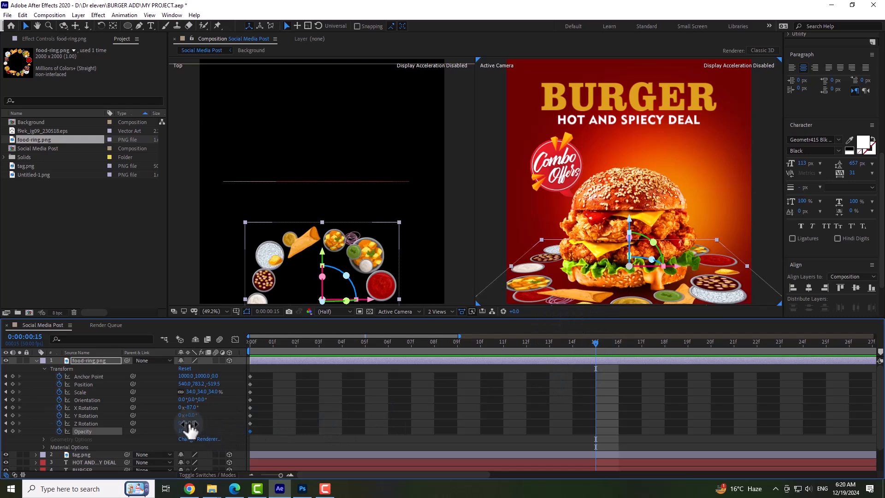
{"action": "left_click_drag", "start_coordinate": [191, 424], "coordinate": [228, 423]}
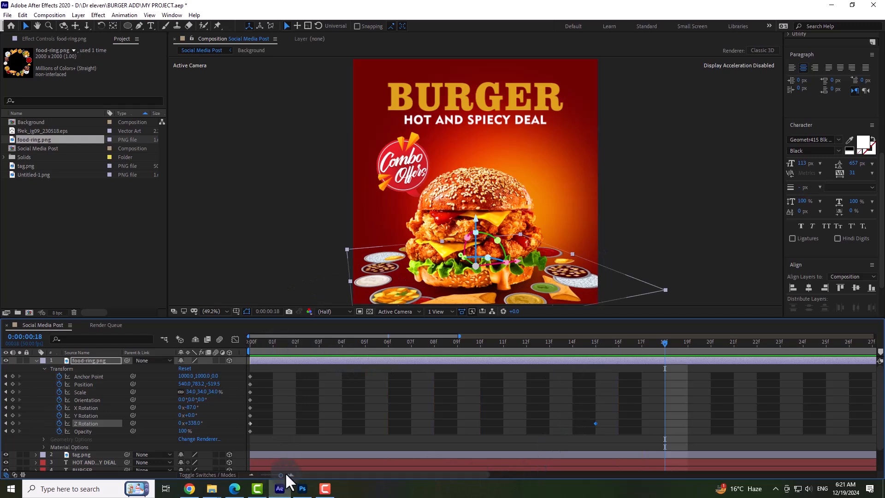
Move food-ring.png's second Z Rotation keyframe to about 0:00:01:10 and preview the slower spin.
{"action": "left_click_drag", "start_coordinate": [278, 475], "coordinate": [255, 475]}
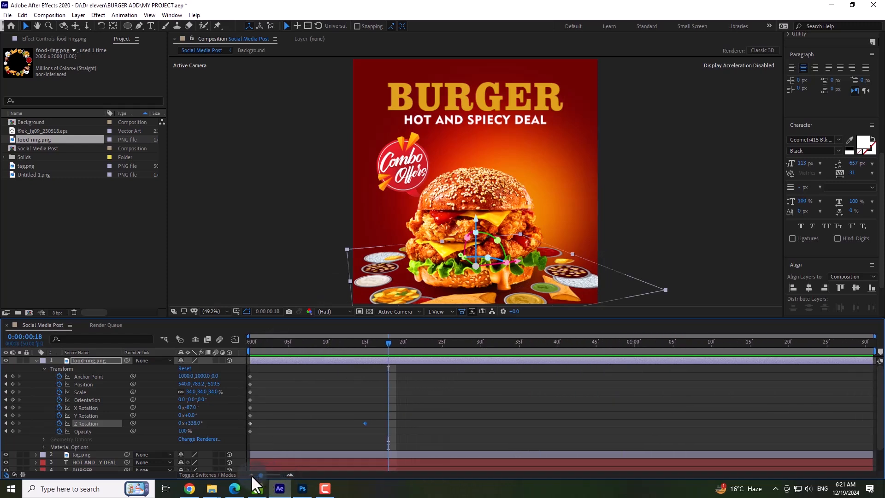
{"action": "left_click_drag", "start_coordinate": [364, 423], "coordinate": [707, 427]}
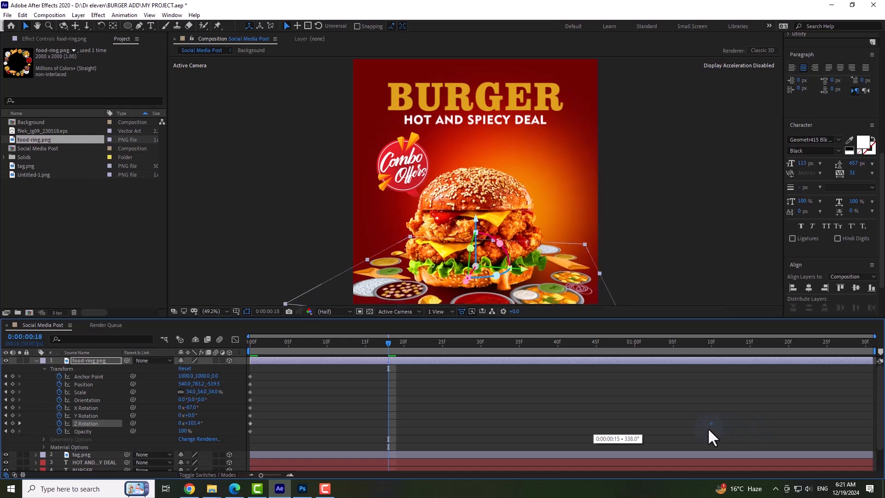
{"action": "left_click_drag", "start_coordinate": [295, 344], "coordinate": [273, 344]}
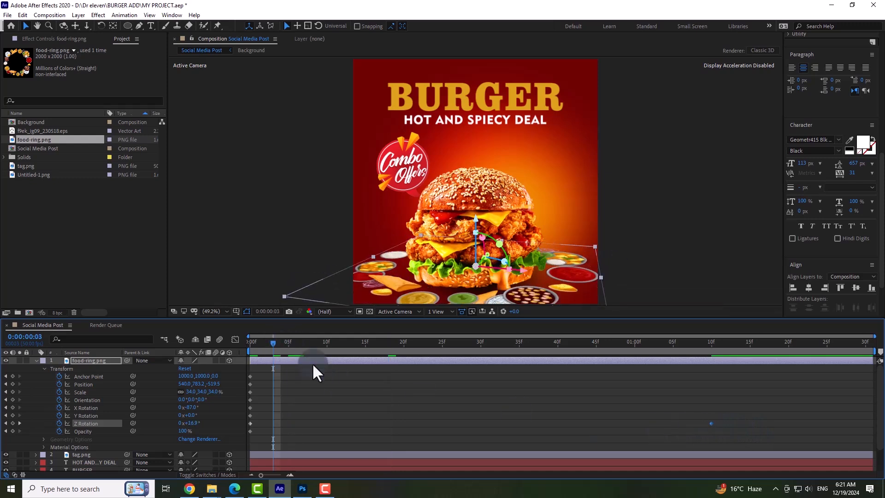
{"action": "key", "text": "space"}
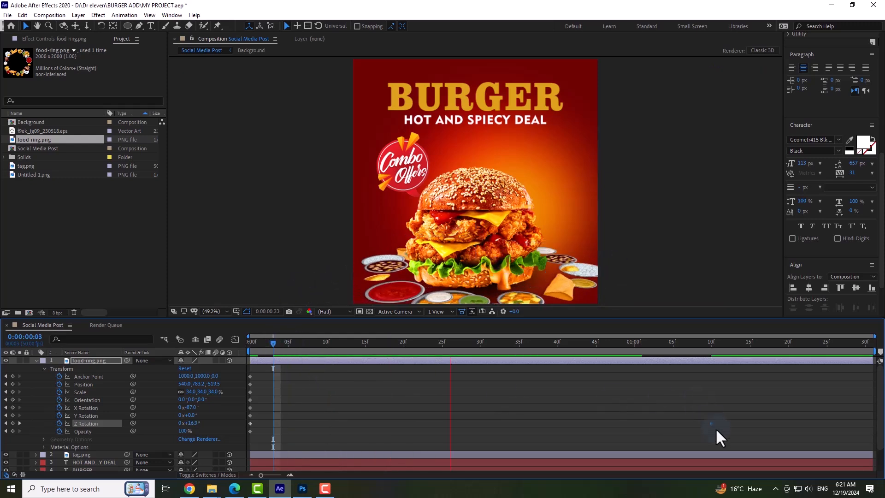
Move food-ring.png's second Z Rotation keyframe to the end of the visible timeline and preview the spin.
{"action": "left_click_drag", "start_coordinate": [712, 423], "coordinate": [873, 423]}
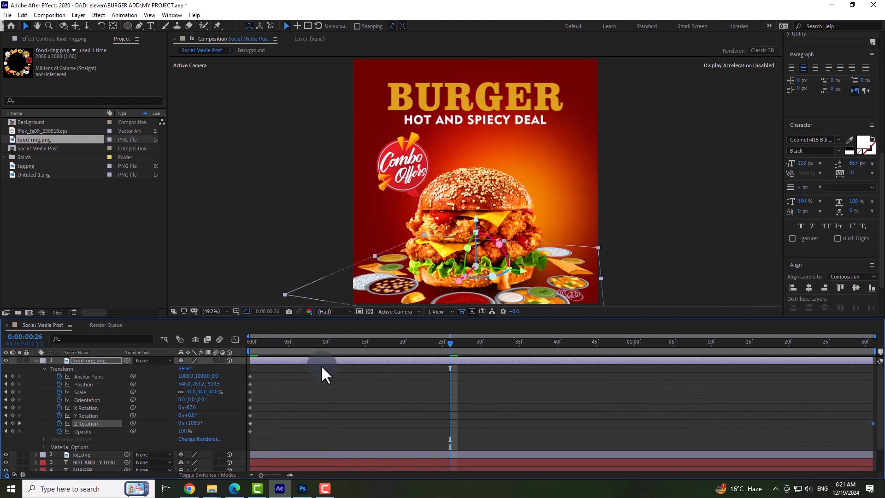
{"action": "left_click_drag", "start_coordinate": [299, 342], "coordinate": [288, 342]}
{"action": "key", "text": "space"}
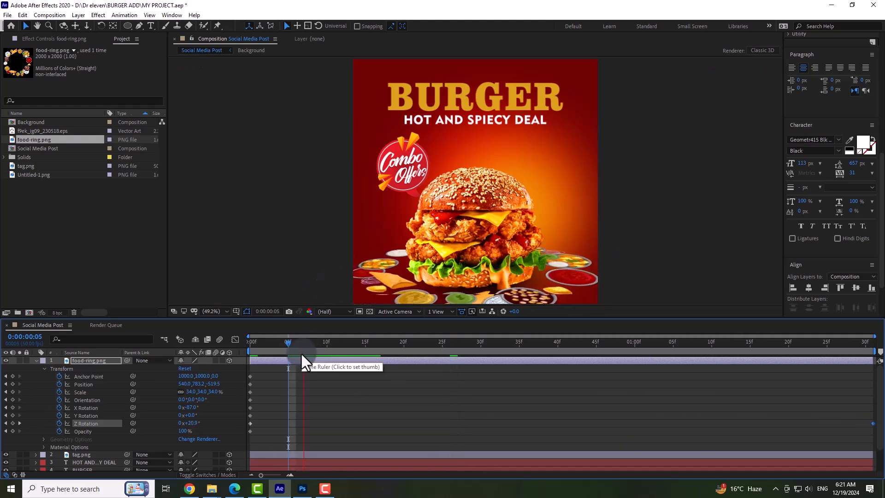
{"action": "key", "text": "space"}
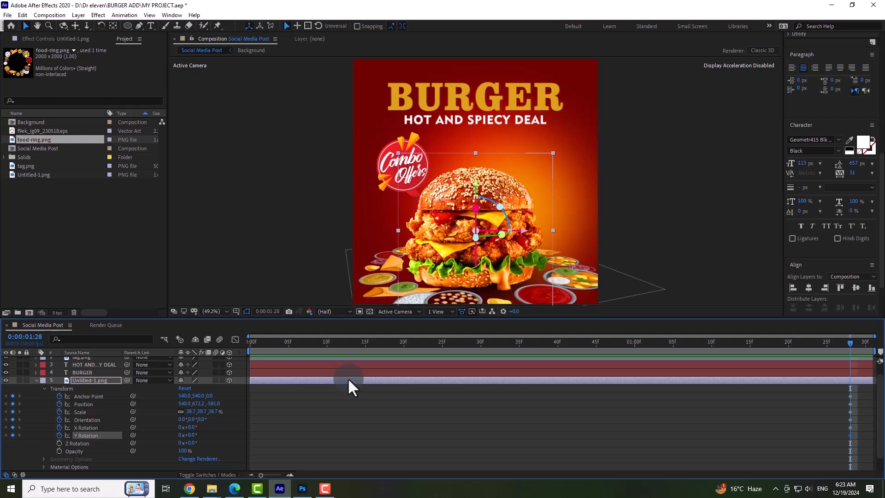
Undo the transform keyframes placed on the burger layer Untitled-1.png at 0:00:01:28.
{"action": "key", "text": "ctrl+z"}
{"action": "key", "text": "ctrl+z"}
{"action": "key", "text": "ctrl+z"}
{"action": "key", "text": "ctrl+z"}
{"action": "key", "text": "ctrl+z"}
{"action": "key", "text": "ctrl+z"}
{"action": "key", "text": "ctrl+z"}
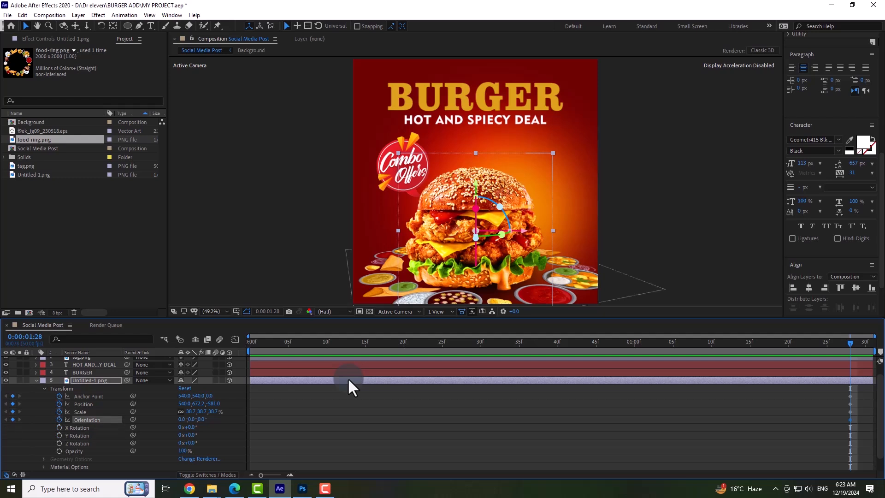
Set keyframes at 0:00:00:25 for all of Untitled-1.png's transform properties, from Anchor Point through Opacity.
{"action": "left_click_drag", "start_coordinate": [306, 342], "coordinate": [442, 350]}
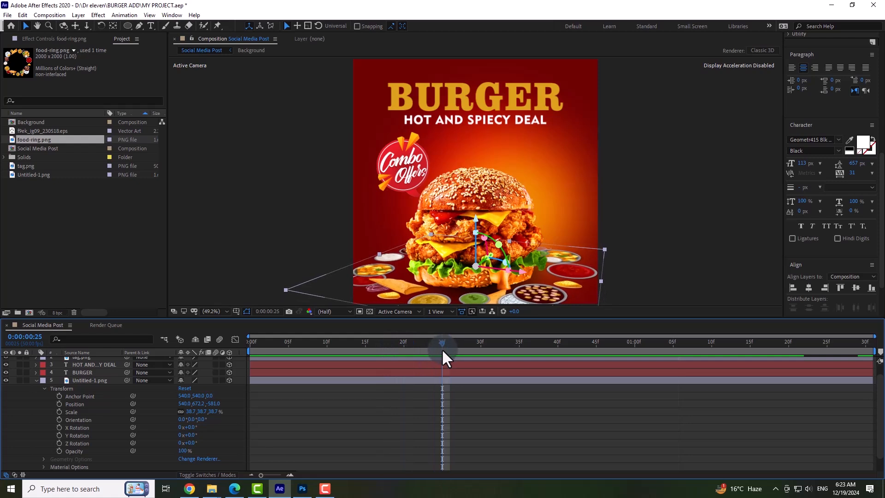
{"action": "left_click", "coordinate": [57, 396]}
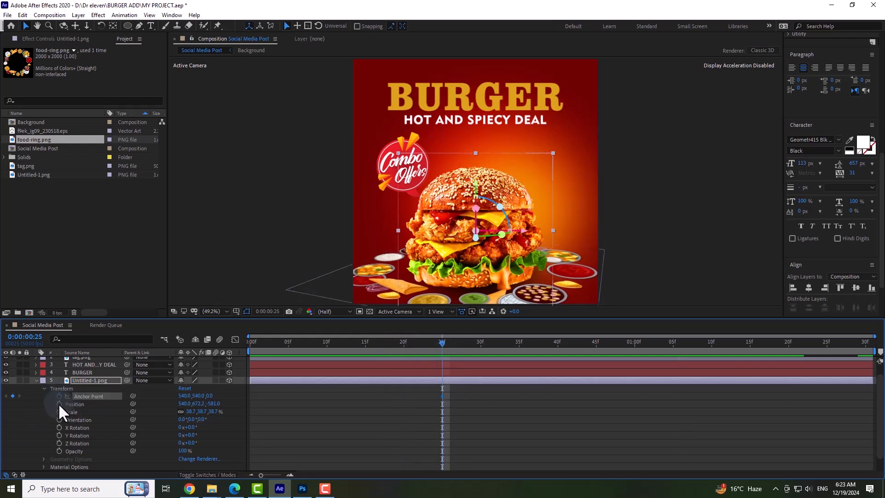
{"action": "left_click", "coordinate": [58, 404]}
{"action": "left_click", "coordinate": [58, 412]}
{"action": "left_click", "coordinate": [58, 420]}
{"action": "left_click", "coordinate": [59, 427]}
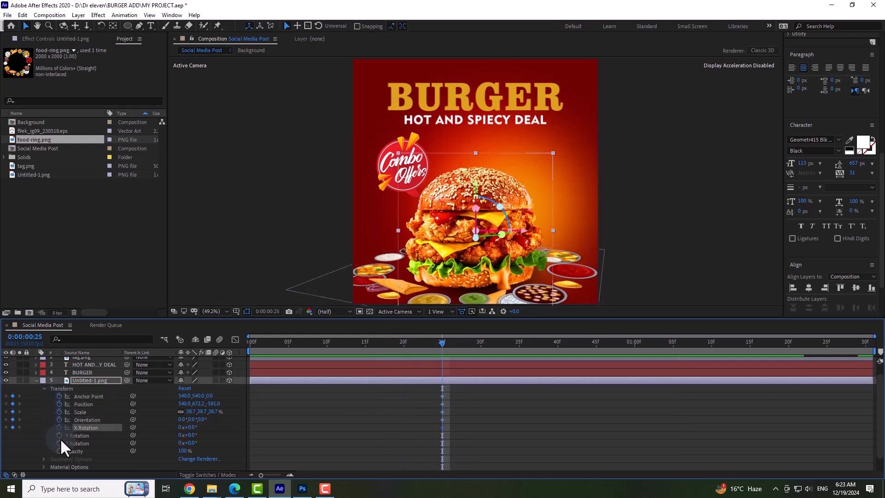
{"action": "left_click", "coordinate": [59, 435]}
{"action": "left_click", "coordinate": [58, 443]}
{"action": "left_click", "coordinate": [58, 451]}
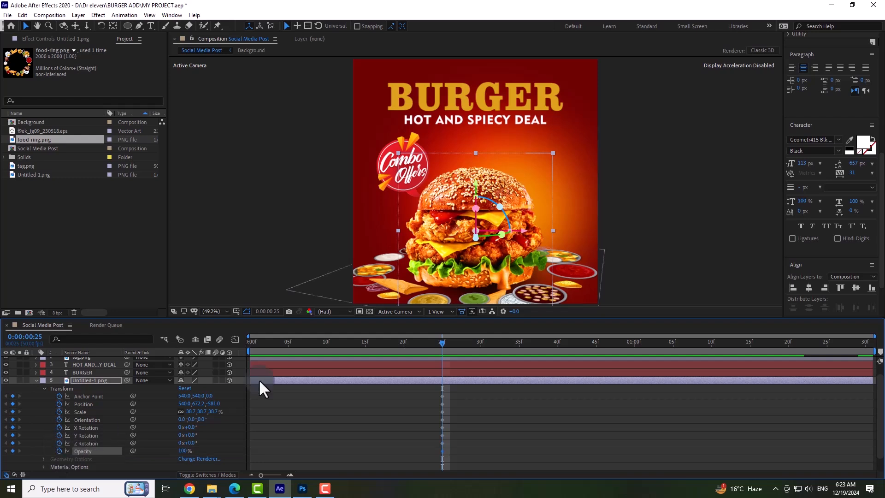
Keyframe Untitled-1.png's Position at 0:00:00:00 with Y at about 1076, below the frame, and preview the burger rising.
{"action": "key", "text": "Home"}
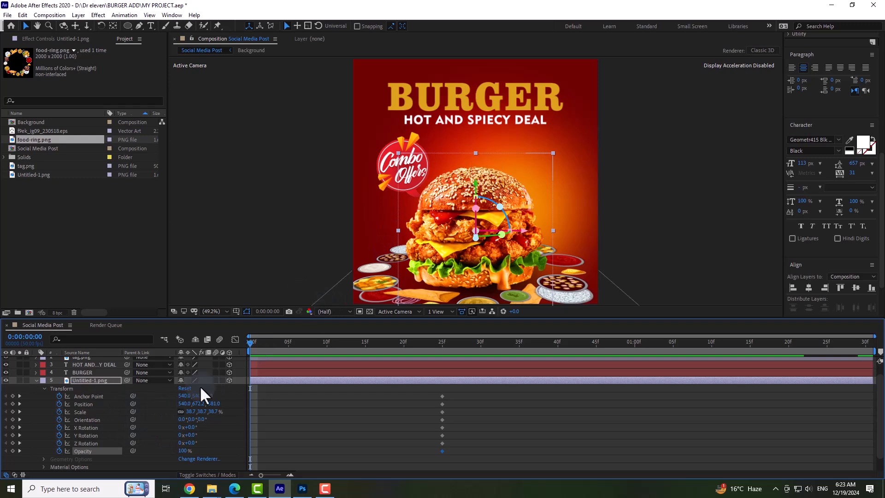
{"action": "left_click_drag", "start_coordinate": [183, 404], "coordinate": [373, 411]}
{"action": "key", "text": "ctrl+z"}
{"action": "key", "text": "space"}
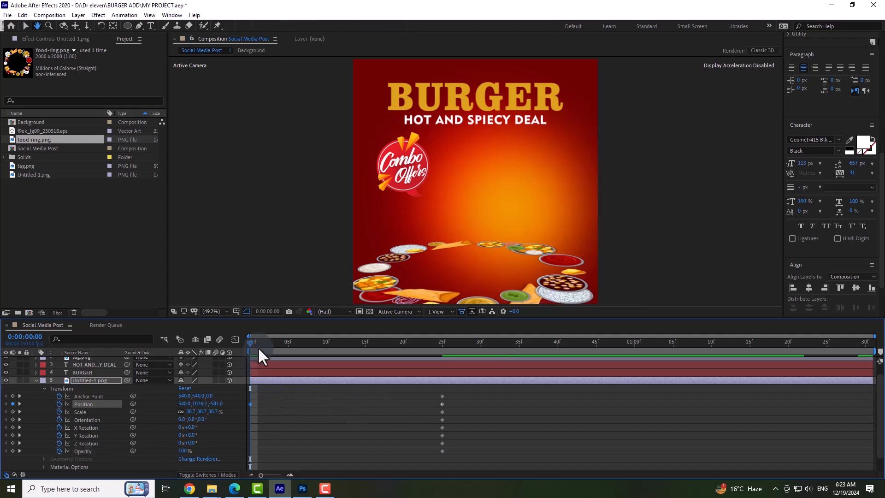
{"action": "key", "text": "space"}
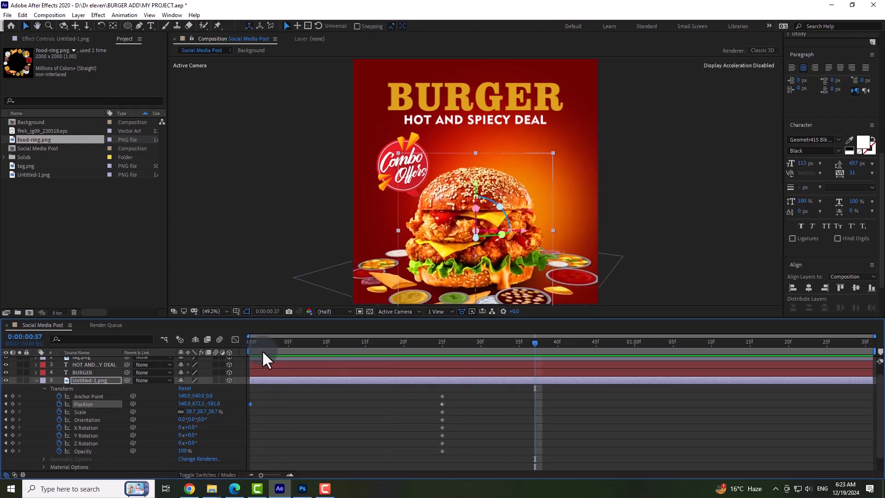
{"action": "key", "text": "space"}
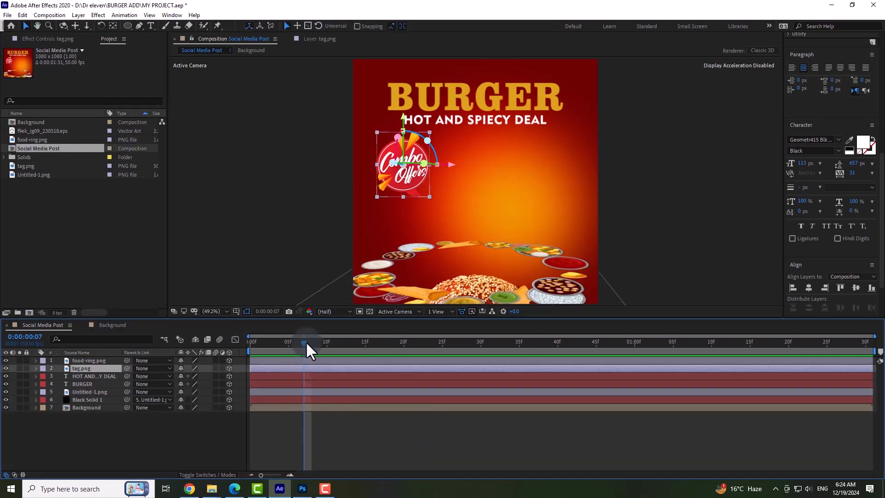
{"action": "key", "text": "space"}
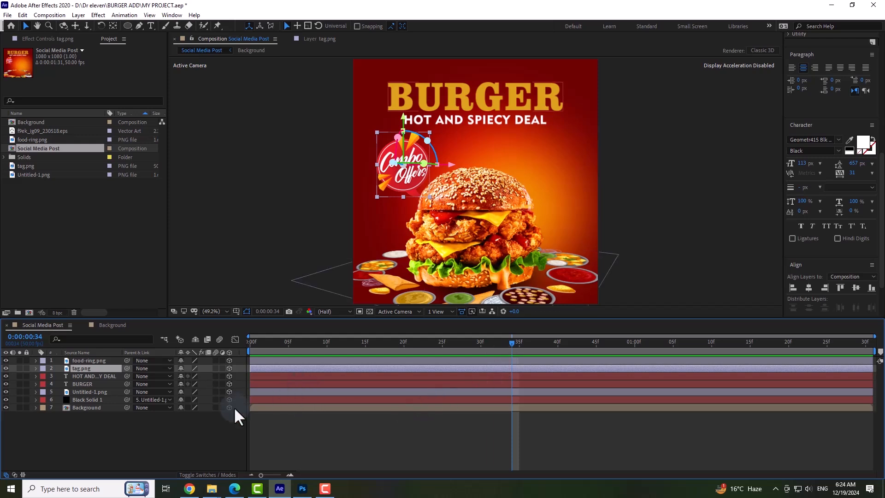
Shift the tag.png layer to start at 0:00:00:34 and set keyframes at 0:00:01:05 for all its transform properties.
{"action": "left_click", "coordinate": [35, 368]}
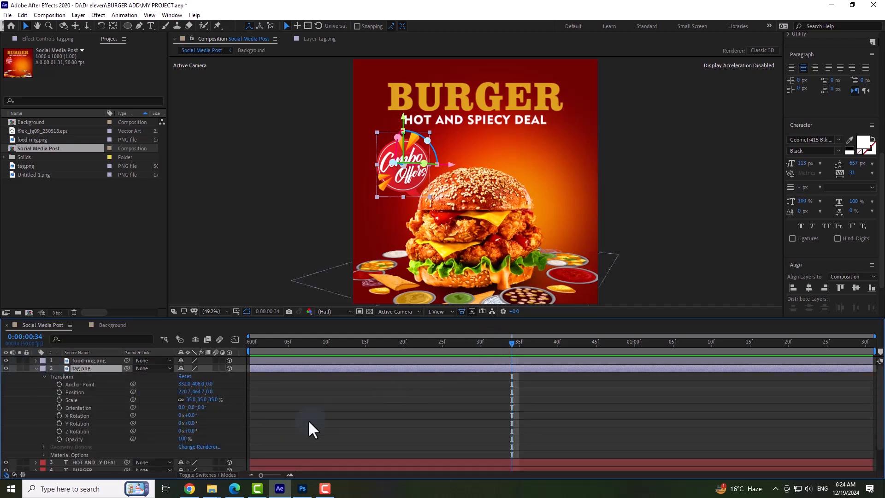
{"action": "left_click_drag", "start_coordinate": [255, 368], "coordinate": [672, 343]}
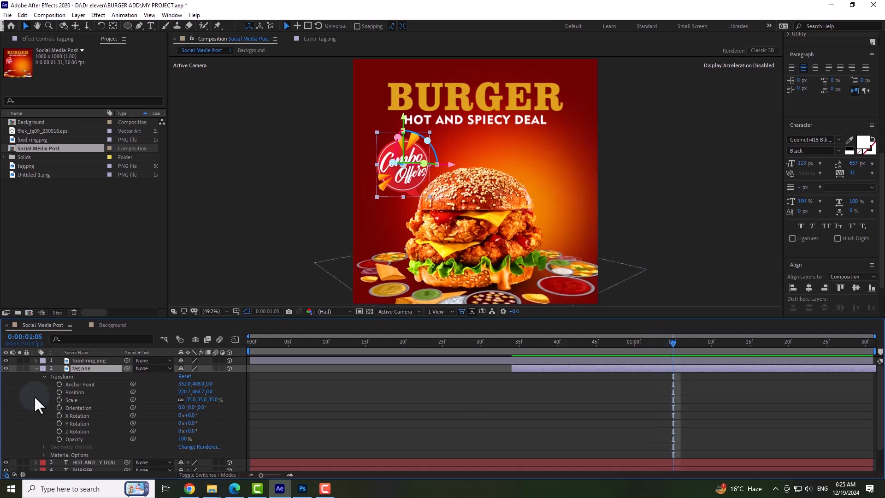
{"action": "left_click", "coordinate": [59, 384]}
{"action": "left_click", "coordinate": [59, 392]}
{"action": "left_click", "coordinate": [59, 399]}
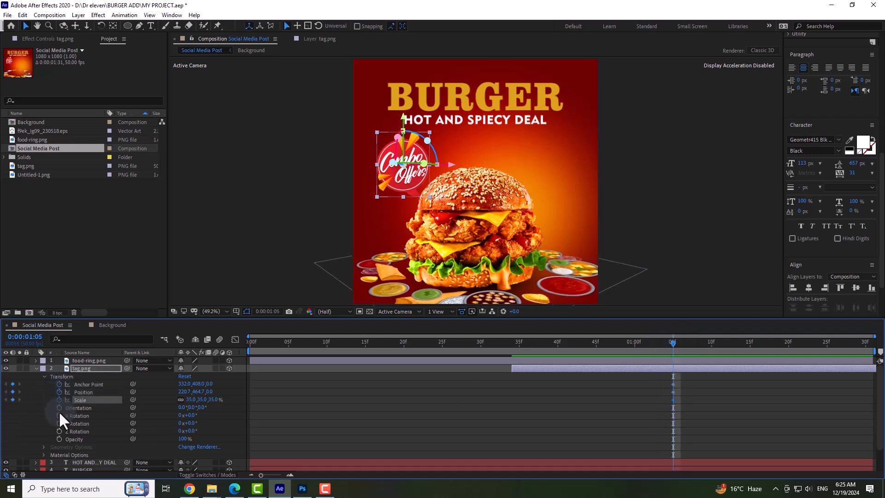
{"action": "left_click", "coordinate": [59, 408]}
{"action": "left_click", "coordinate": [59, 415]}
{"action": "left_click", "coordinate": [59, 423]}
{"action": "left_click", "coordinate": [59, 431]}
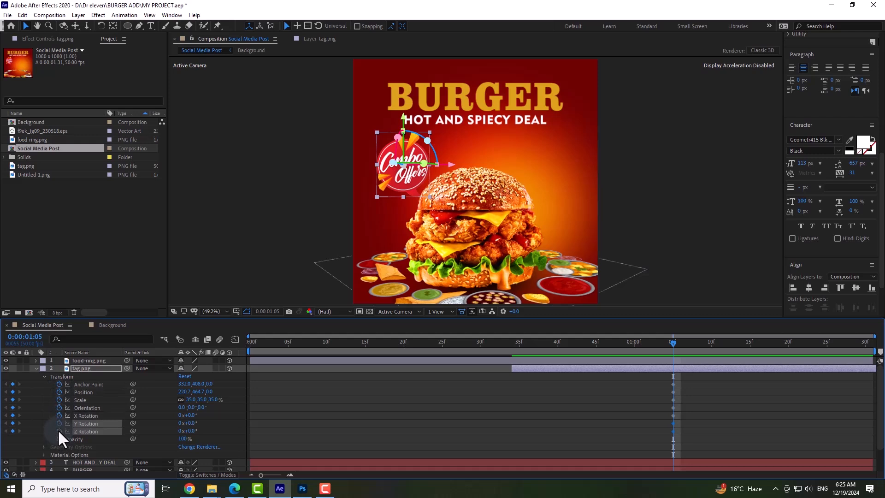
{"action": "left_click", "coordinate": [59, 439]}
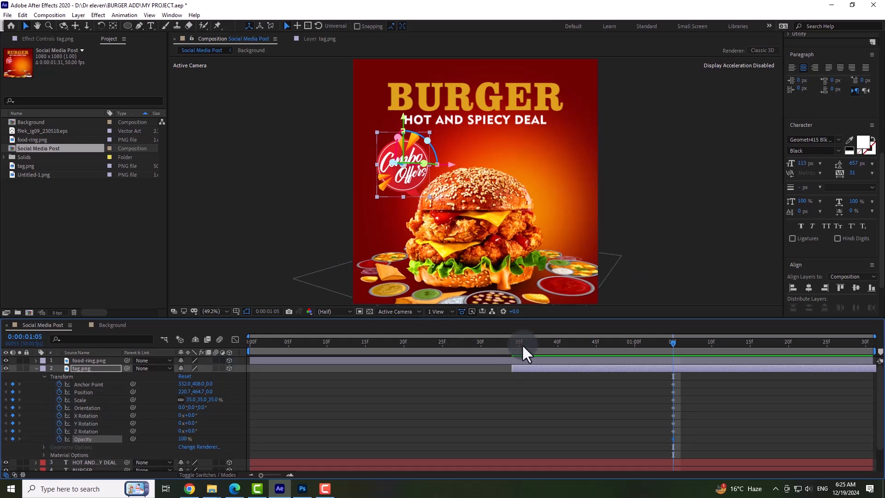
At 0:00:00:34, move the tag behind the burger to about X 487, Y 648 and bend its motion path into a curve.
{"action": "left_click_drag", "start_coordinate": [522, 344], "coordinate": [512, 347]}
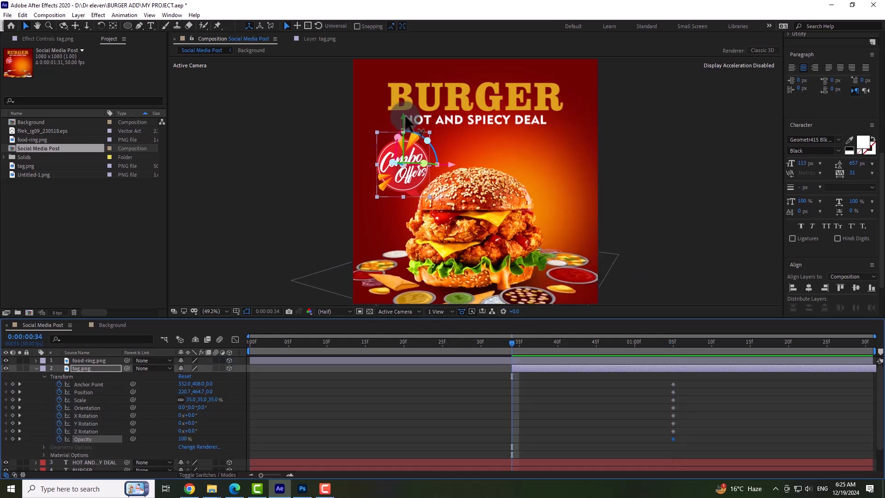
{"action": "left_click_drag", "start_coordinate": [405, 124], "coordinate": [509, 203]}
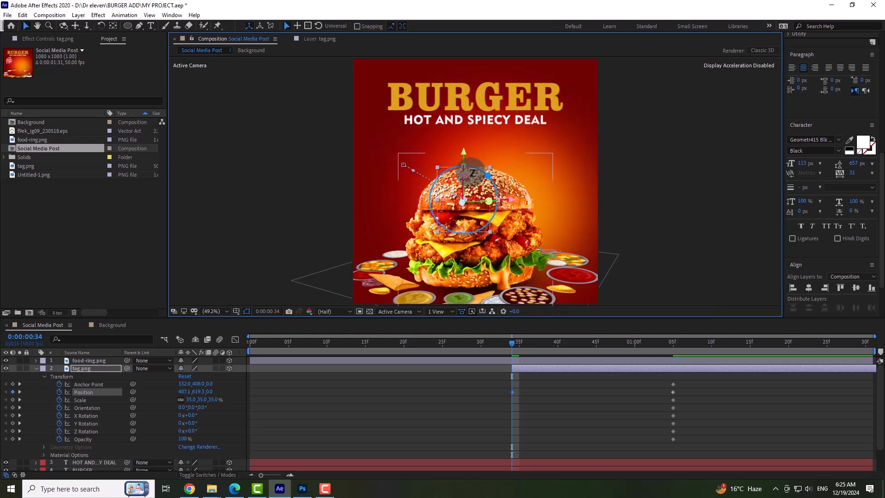
{"action": "left_click_drag", "start_coordinate": [463, 151], "coordinate": [464, 158]}
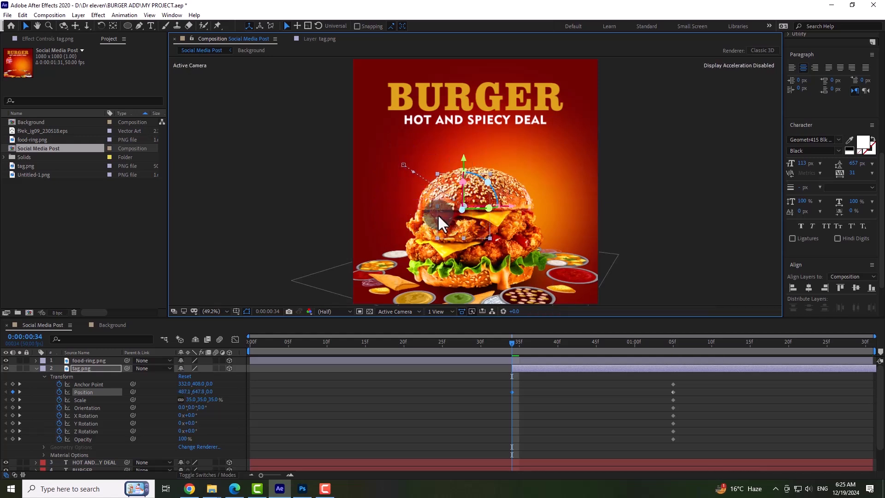
{"action": "left_click_drag", "start_coordinate": [412, 172], "coordinate": [399, 201]}
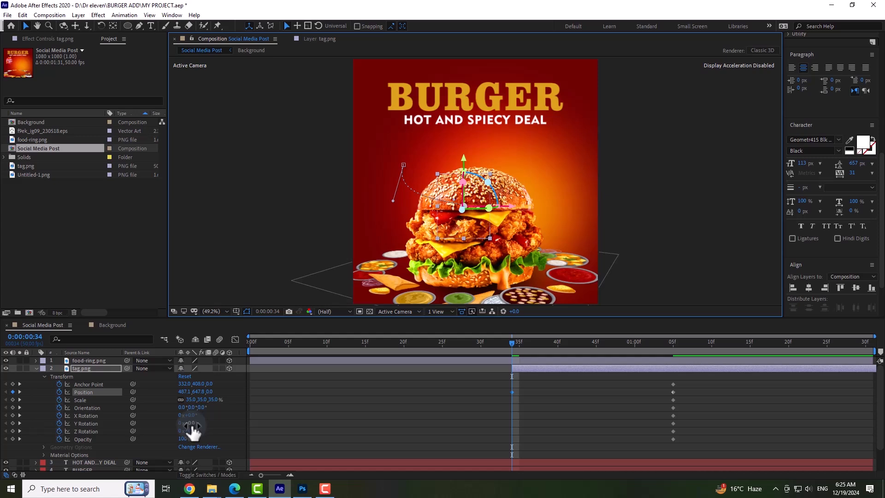
Set tag.png's Z Rotation to about 33° at 0:00:00:34 and preview the tag's rotating entrance.
{"action": "left_click_drag", "start_coordinate": [191, 431], "coordinate": [205, 428]}
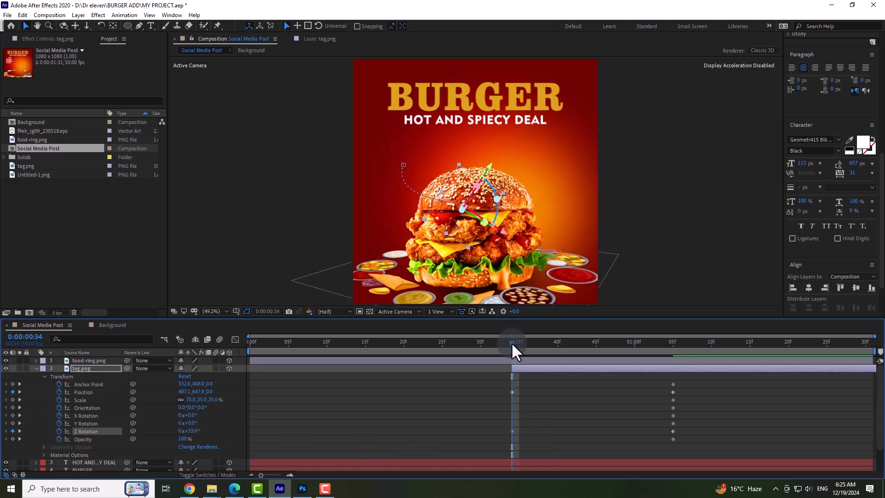
{"action": "left_click_drag", "start_coordinate": [511, 342], "coordinate": [682, 354]}
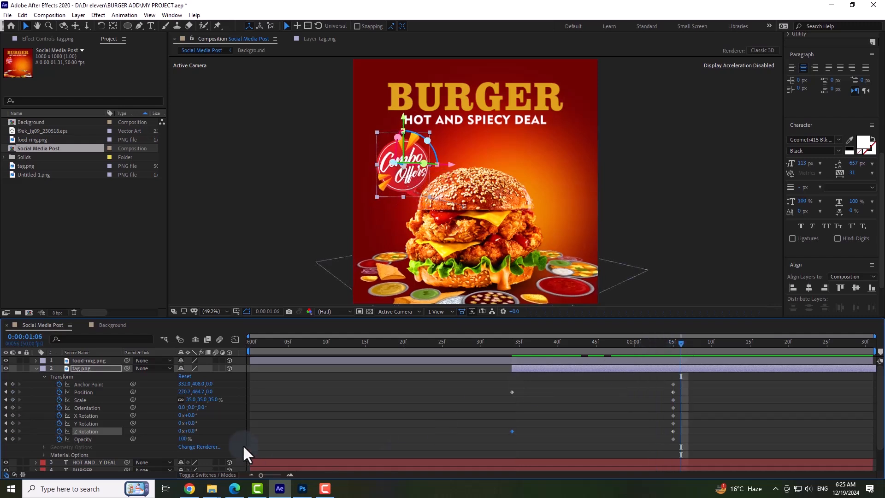
{"action": "left_click", "coordinate": [35, 368]}
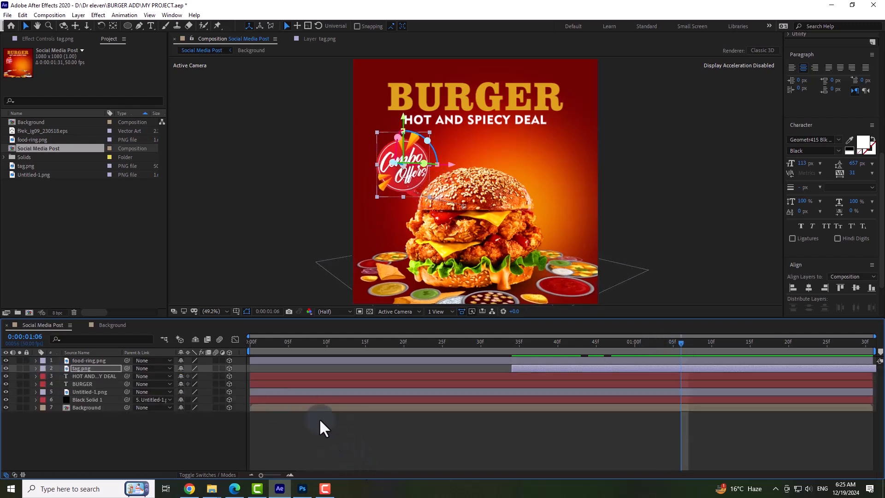
{"action": "left_click_drag", "start_coordinate": [288, 343], "coordinate": [250, 341]}
{"action": "key", "text": "space"}
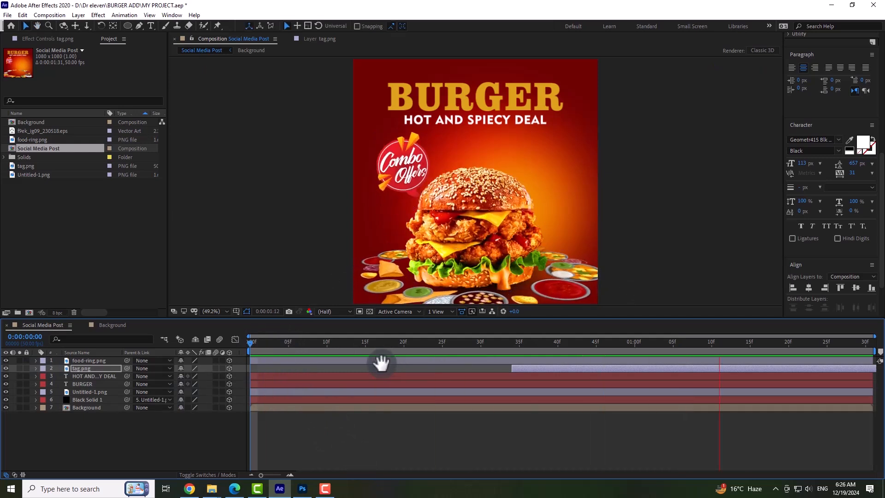
{"action": "key", "text": "space"}
Shift the tag.png layer earlier to start at about 0:00:00:23 and scrub through its entrance.
{"action": "left_click_drag", "start_coordinate": [397, 340], "coordinate": [427, 340]}
{"action": "left_click_drag", "start_coordinate": [512, 368], "coordinate": [432, 367]}
{"action": "left_click_drag", "start_coordinate": [378, 338], "coordinate": [535, 350]}
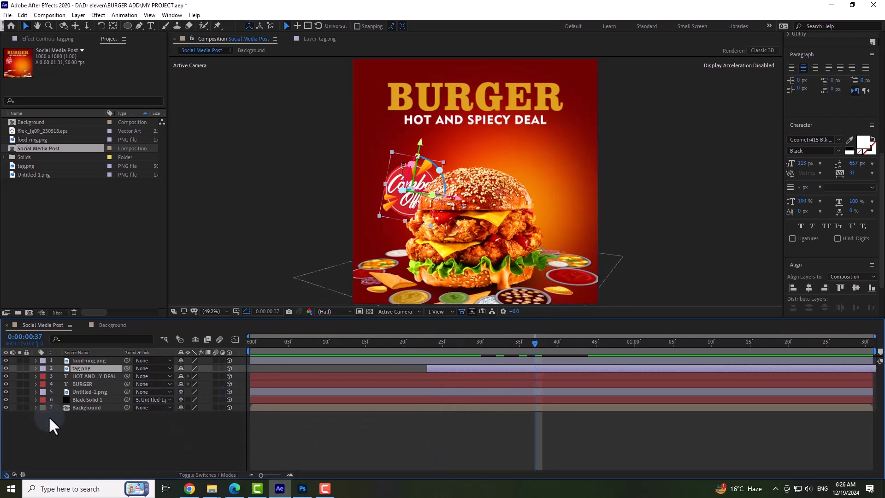
Set keyframes at 0:00:00:23 for all of the BURGER text layer's transform properties, from Anchor Point through Opacity.
{"action": "left_click", "coordinate": [83, 384]}
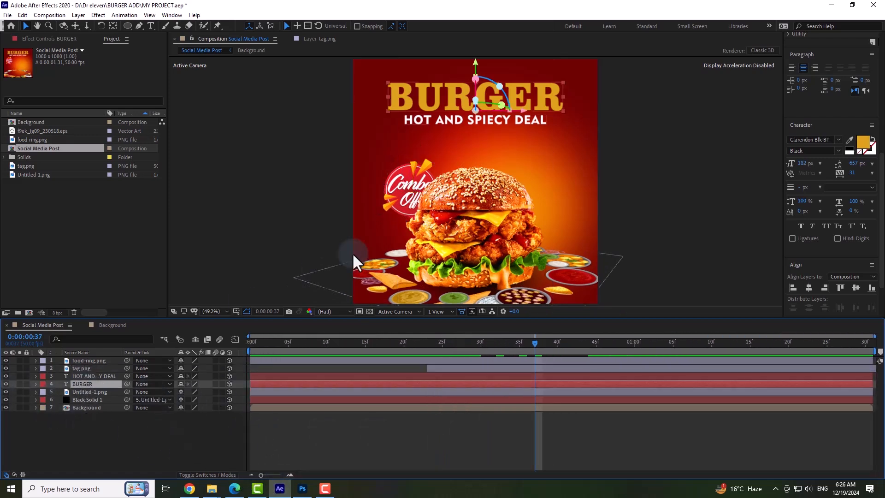
{"action": "left_click", "coordinate": [276, 424]}
{"action": "left_click", "coordinate": [252, 343]}
{"action": "left_click_drag", "start_coordinate": [253, 343], "coordinate": [425, 362]}
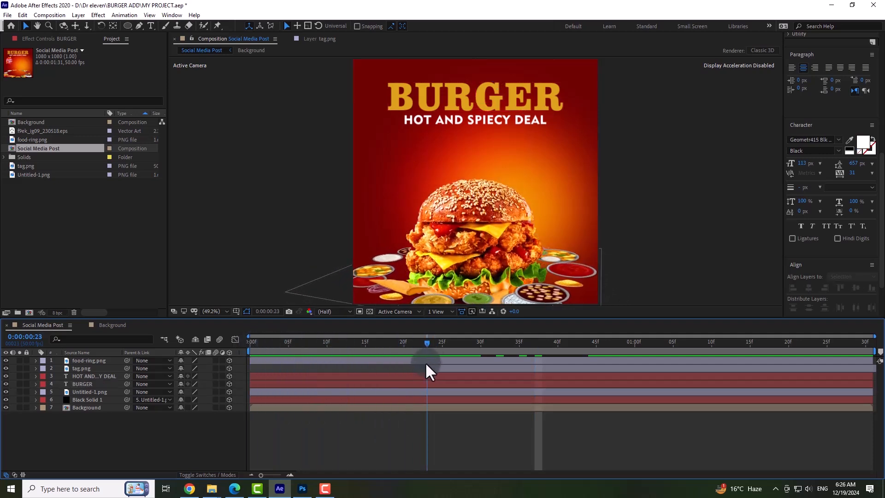
{"action": "left_click", "coordinate": [384, 391]}
{"action": "left_click", "coordinate": [86, 384]}
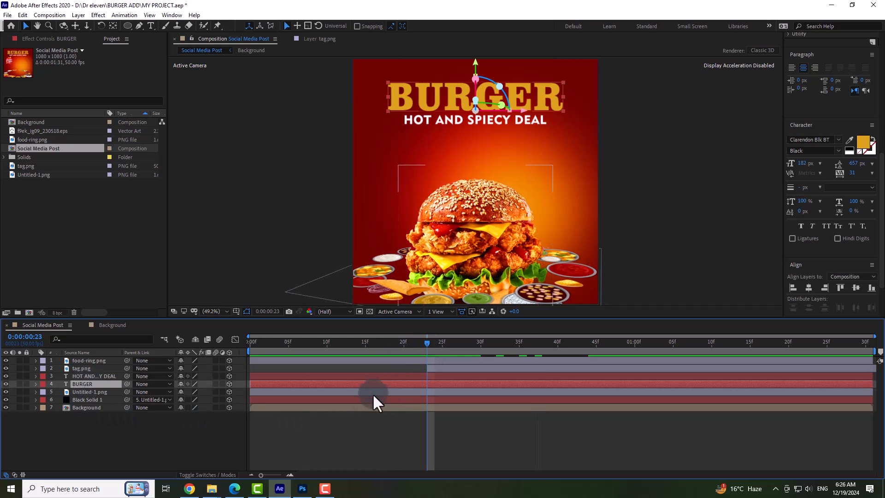
{"action": "left_click", "coordinate": [35, 385]}
{"action": "left_click", "coordinate": [43, 399]}
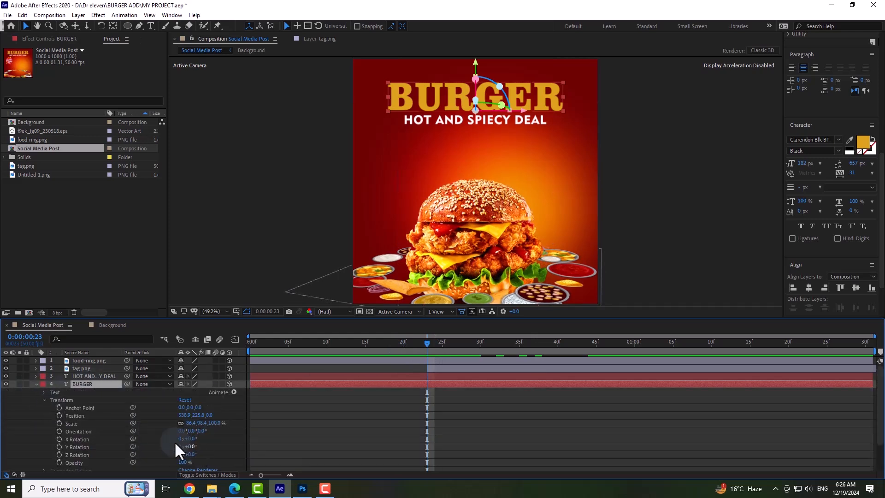
{"action": "left_click", "coordinate": [58, 408]}
{"action": "left_click", "coordinate": [59, 416]}
{"action": "left_click", "coordinate": [60, 423]}
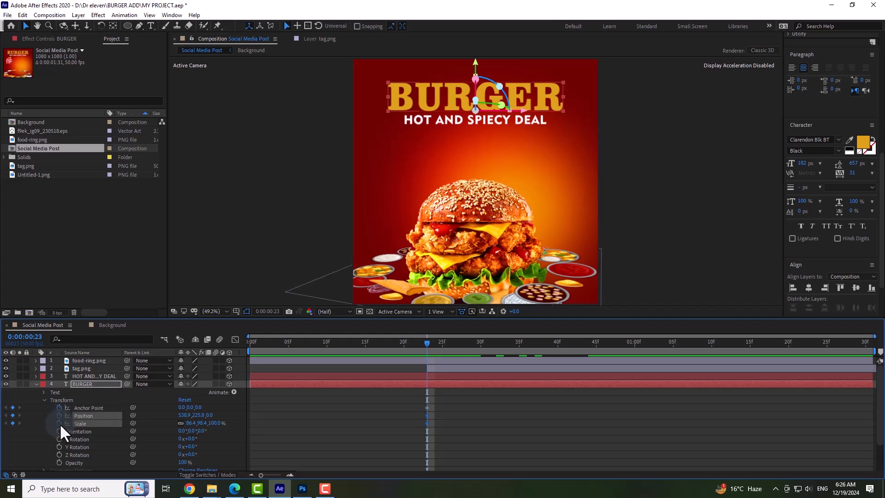
{"action": "left_click", "coordinate": [59, 430]}
{"action": "left_click", "coordinate": [58, 439]}
{"action": "left_click", "coordinate": [59, 446]}
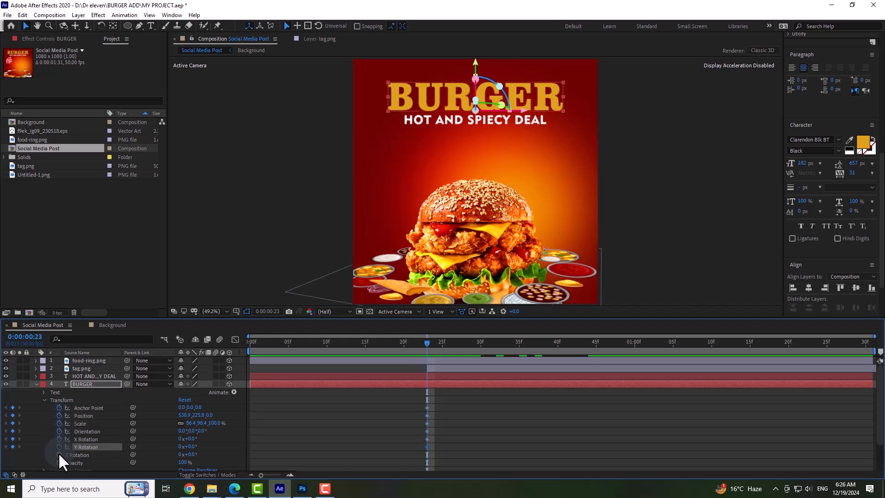
{"action": "left_click", "coordinate": [58, 454]}
{"action": "left_click", "coordinate": [60, 462]}
Keyframe the BURGER text's Position at 0:00:00:00 with Y at about 1241, below the frame, and preview its upward entrance.
{"action": "left_click_drag", "start_coordinate": [308, 340], "coordinate": [233, 350]}
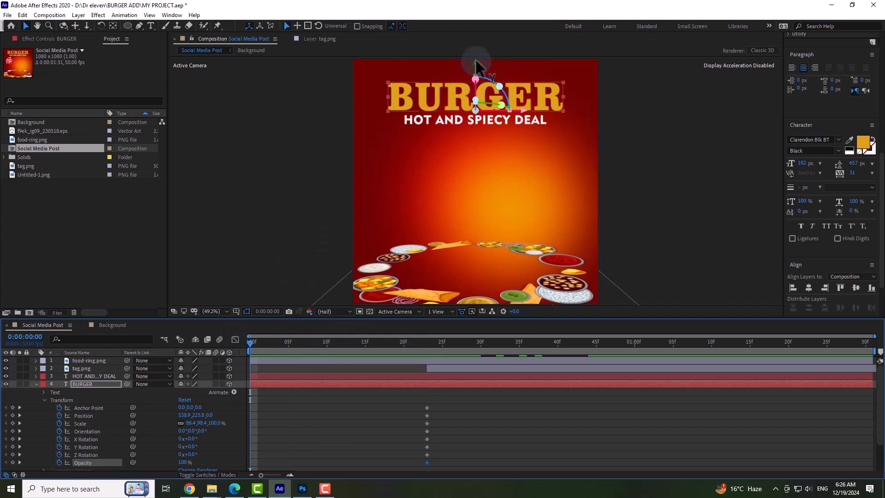
{"action": "left_click_drag", "start_coordinate": [475, 67], "coordinate": [472, 290]}
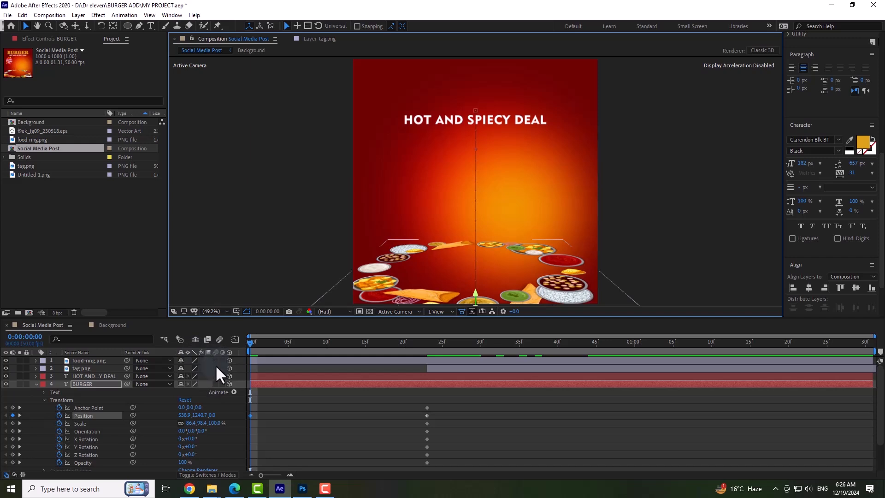
{"action": "left_click", "coordinate": [244, 347]}
{"action": "key", "text": "space"}
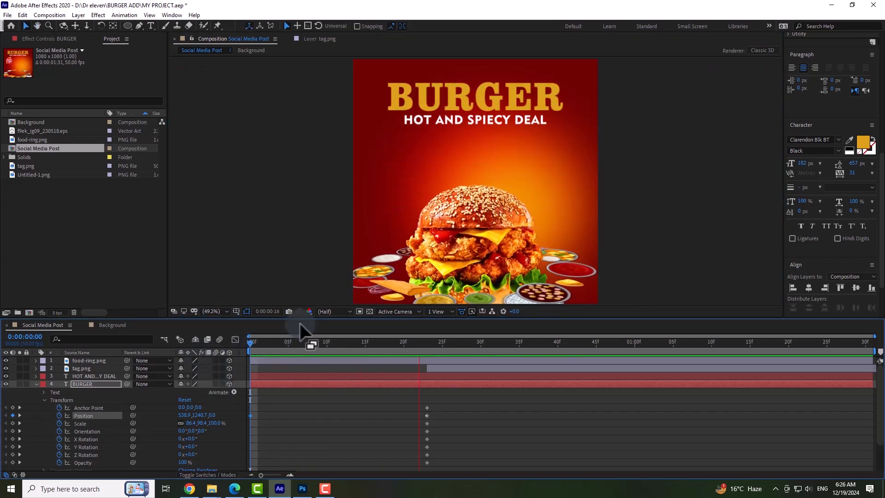
{"action": "key", "text": "space"}
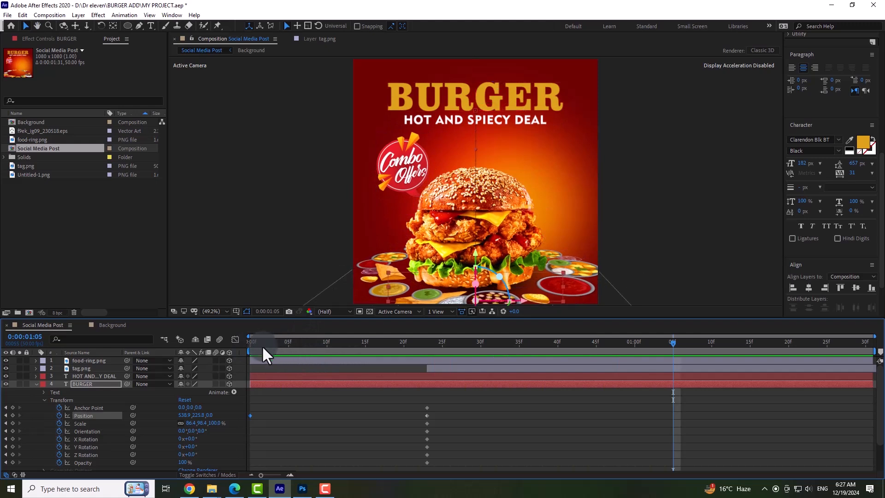
{"action": "left_click_drag", "start_coordinate": [261, 345], "coordinate": [237, 352]}
{"action": "key", "text": "space"}
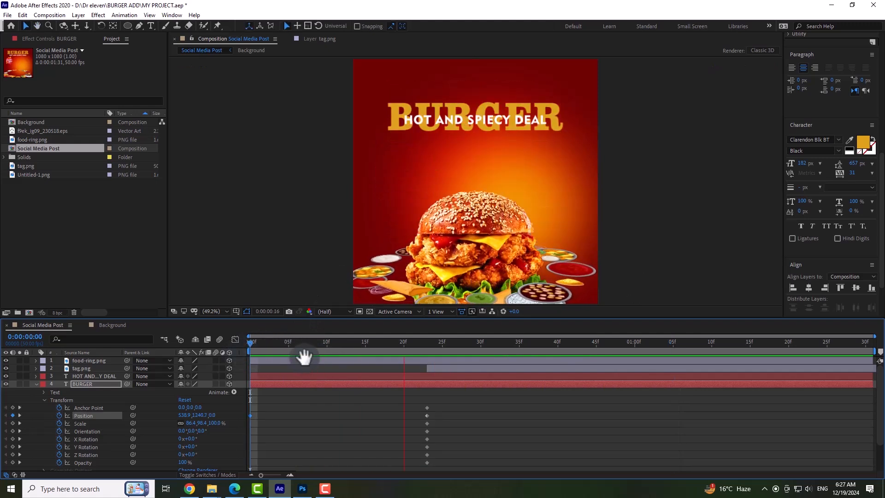
{"action": "key", "text": "space"}
Enable motion blur for the BURGER text layer and the composition, and preview the animation from the start.
{"action": "left_click_drag", "start_coordinate": [264, 347], "coordinate": [238, 353]}
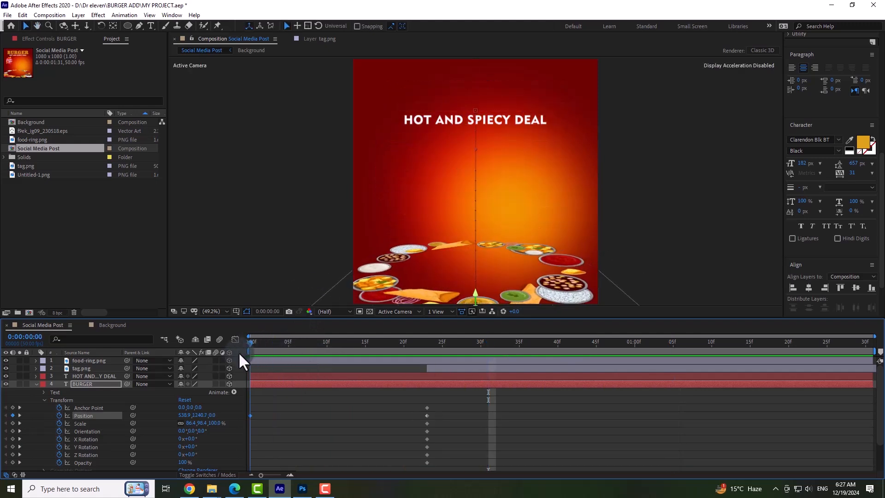
{"action": "left_click", "coordinate": [215, 384]}
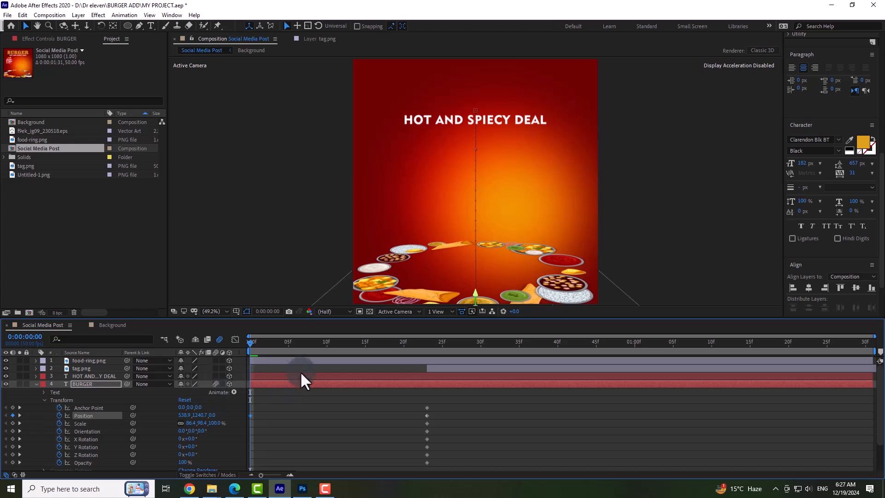
{"action": "key", "text": "space"}
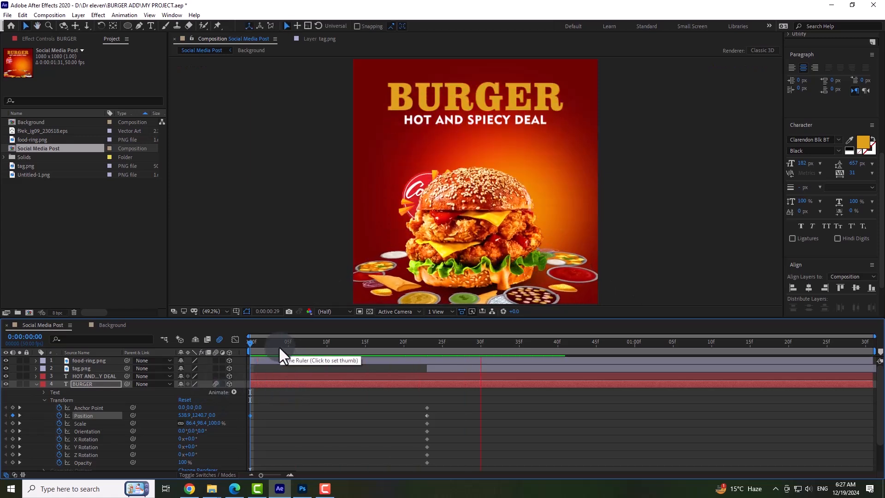
{"action": "key", "text": "space"}
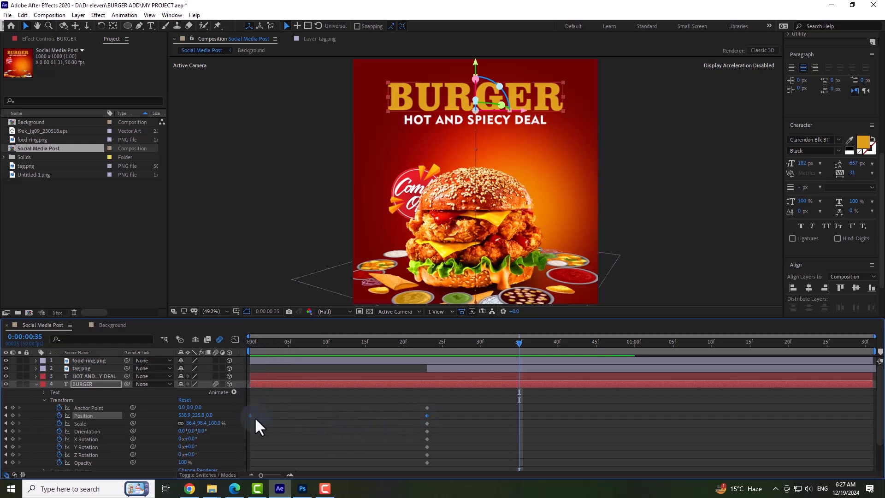
Apply Easy Ease to the BURGER text's two Position keyframes and preview its entrance from the start.
{"action": "right_click", "coordinate": [250, 415]}
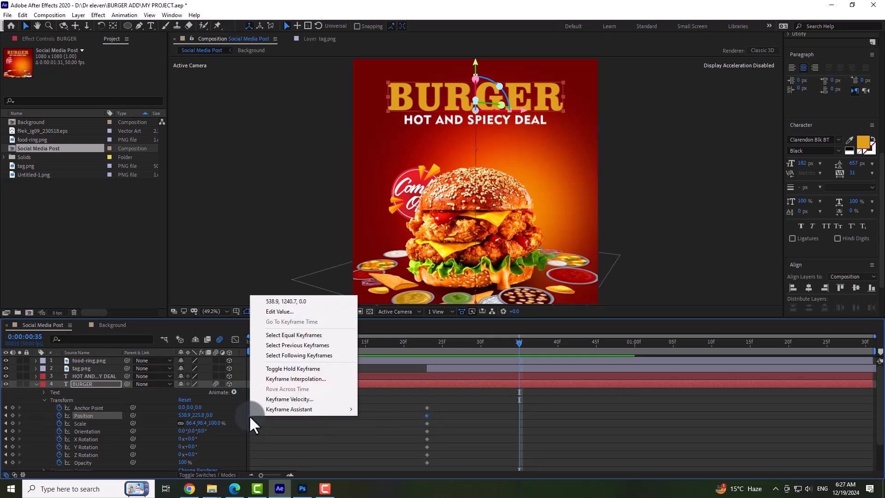
{"action": "mouse_move", "coordinate": [292, 409]}
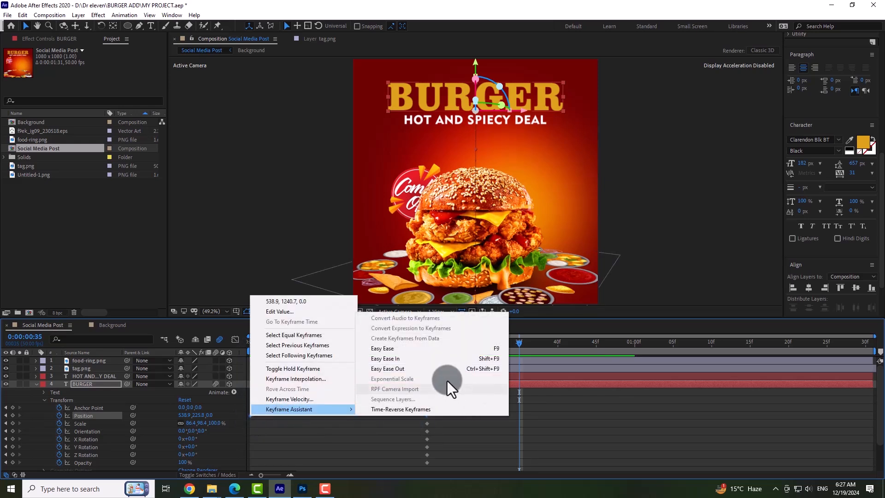
{"action": "left_click", "coordinate": [423, 351]}
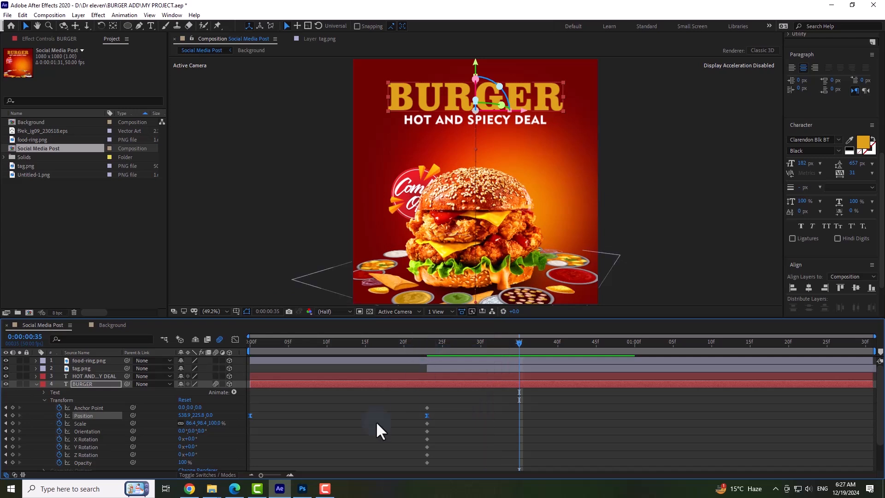
{"action": "left_click", "coordinate": [235, 341]}
{"action": "left_click", "coordinate": [234, 340]}
{"action": "left_click_drag", "start_coordinate": [258, 344], "coordinate": [242, 350]}
{"action": "key", "text": "space"}
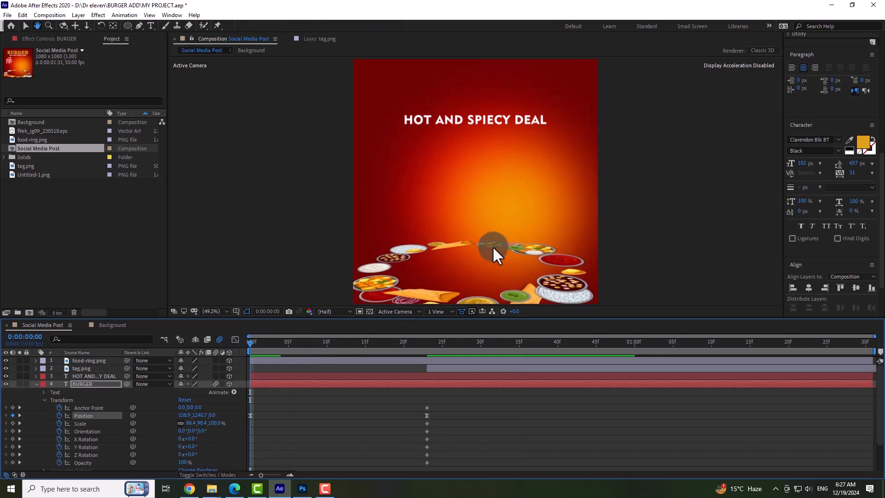
{"action": "key", "text": "space"}
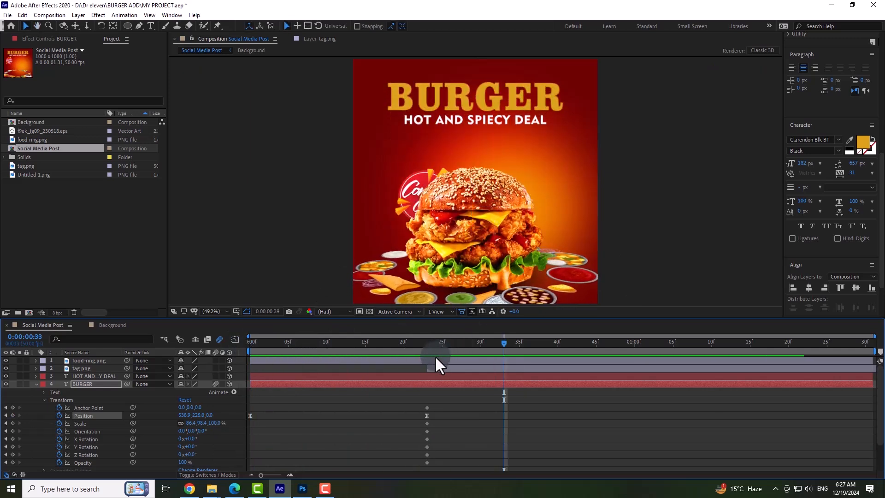
Shift the food-ring.png layer to start at 0:00:00:23 and review its transform keyframes.
{"action": "left_click", "coordinate": [427, 343]}
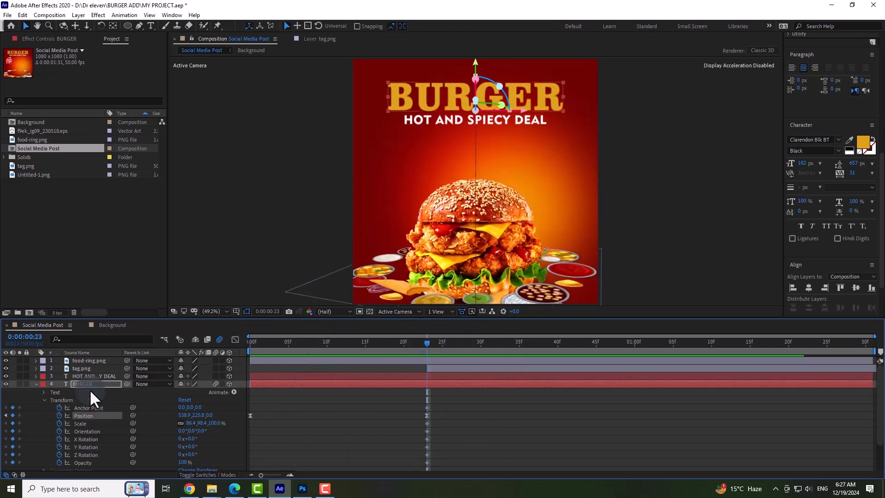
{"action": "left_click", "coordinate": [86, 376]}
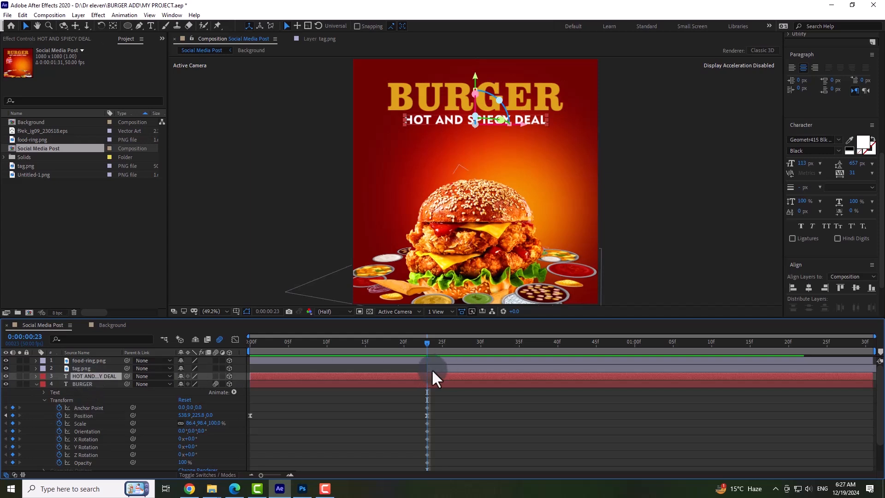
{"action": "left_click_drag", "start_coordinate": [253, 361], "coordinate": [433, 357]}
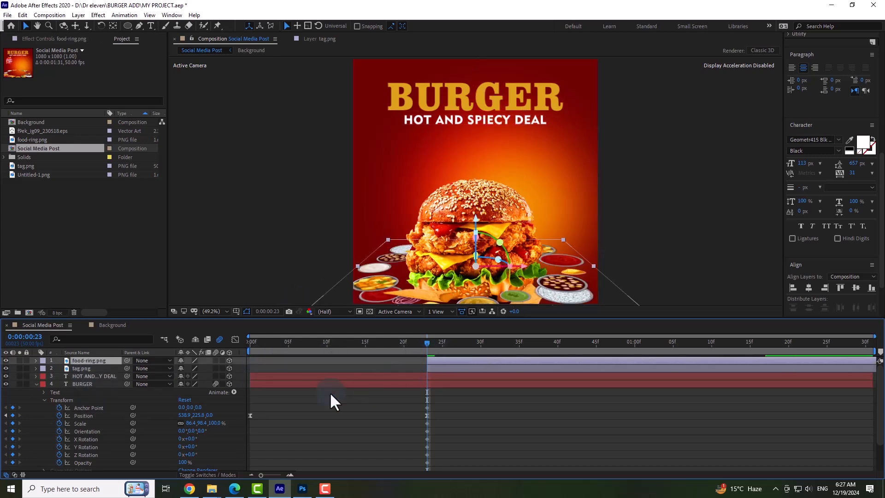
{"action": "left_click", "coordinate": [37, 360]}
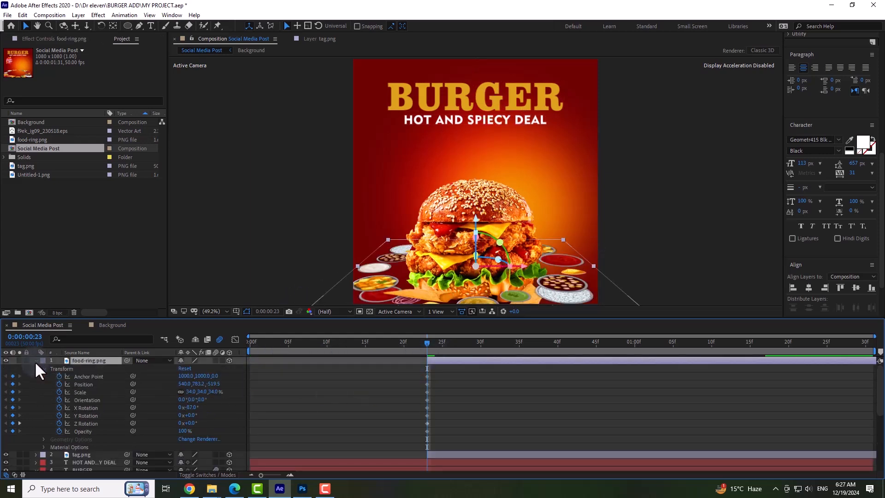
{"action": "left_click", "coordinate": [465, 341]}
{"action": "left_click", "coordinate": [573, 344]}
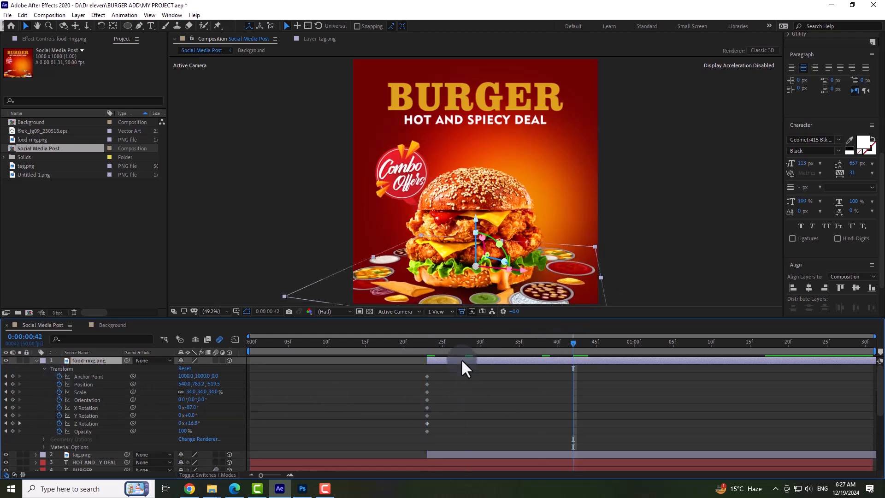
{"action": "left_click_drag", "start_coordinate": [421, 375], "coordinate": [434, 430]}
{"action": "left_click", "coordinate": [427, 377]}
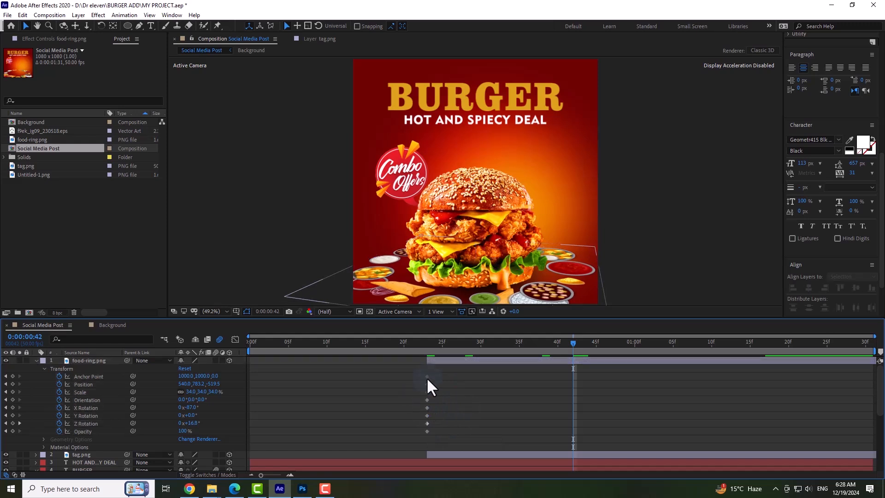
{"action": "left_click", "coordinate": [35, 361]}
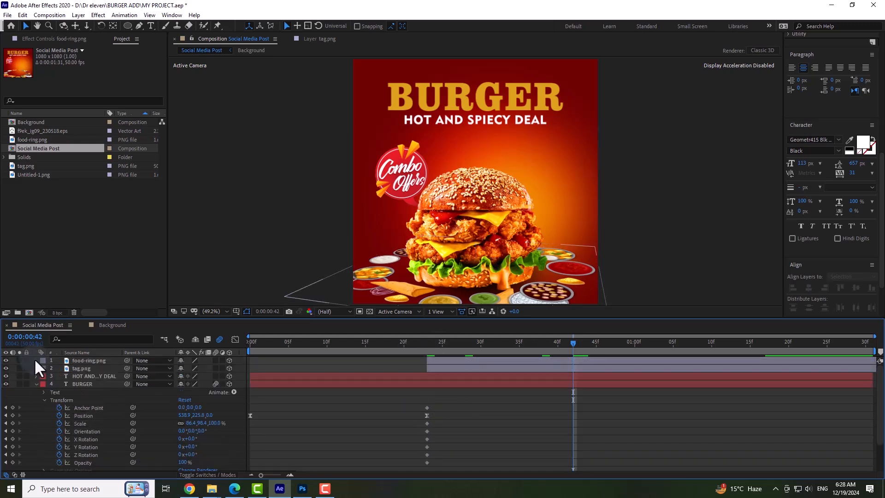
{"action": "left_click", "coordinate": [35, 384]}
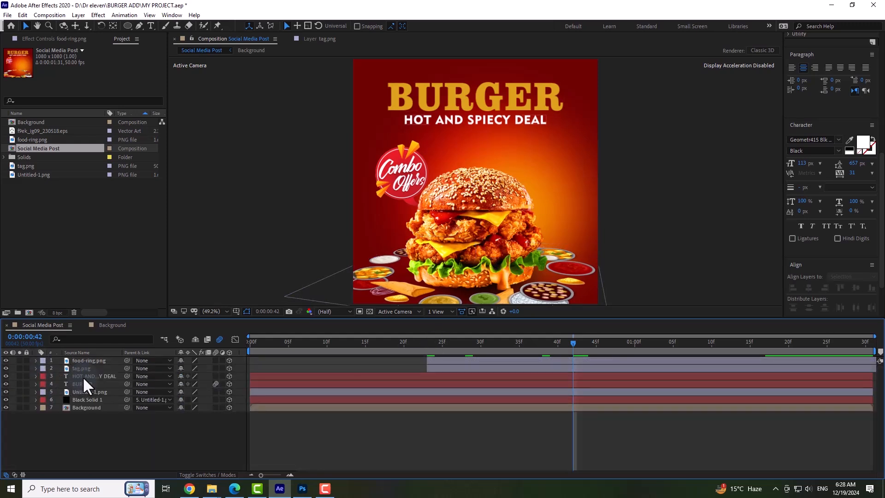
Set keyframes at 0:00:00:42 for all of the HOT AND SPIECY DEAL text layer's transform properties, from Anchor Point through Opacity.
{"action": "left_click", "coordinate": [82, 377]}
{"action": "left_click", "coordinate": [35, 375]}
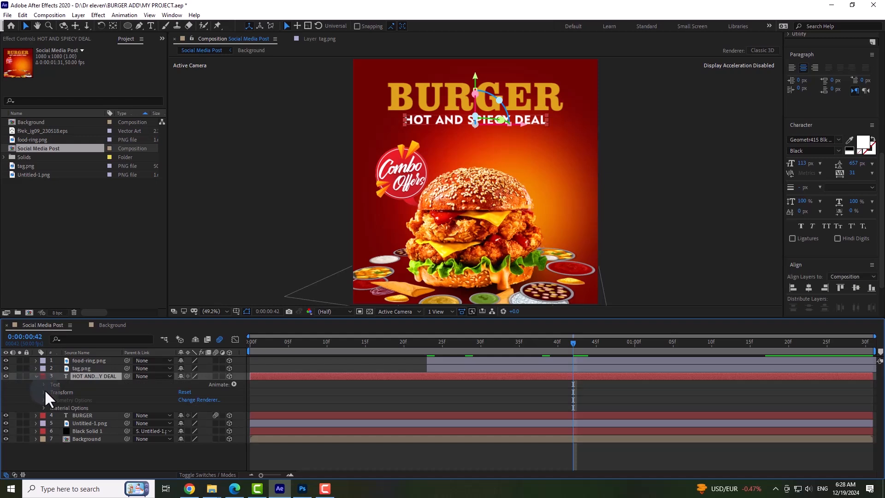
{"action": "left_click", "coordinate": [44, 390]}
{"action": "left_click", "coordinate": [59, 399]}
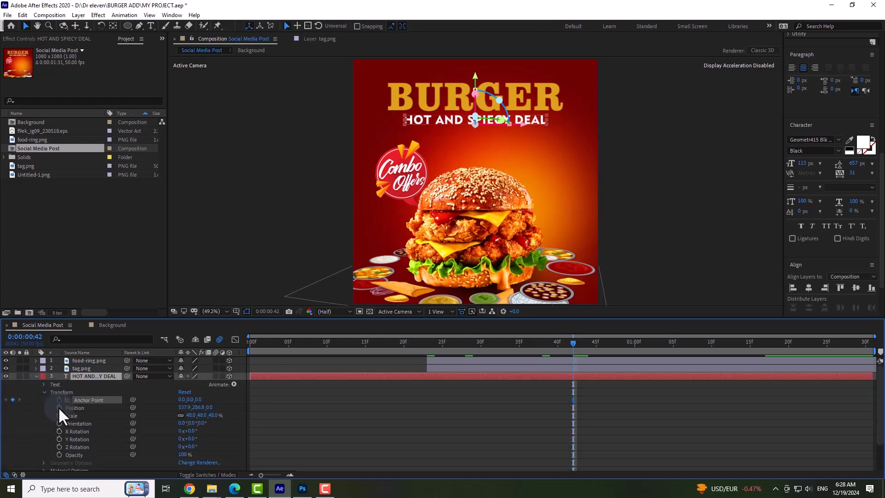
{"action": "left_click", "coordinate": [59, 407]}
{"action": "left_click", "coordinate": [59, 415]}
{"action": "left_click", "coordinate": [59, 424]}
{"action": "left_click", "coordinate": [59, 431]}
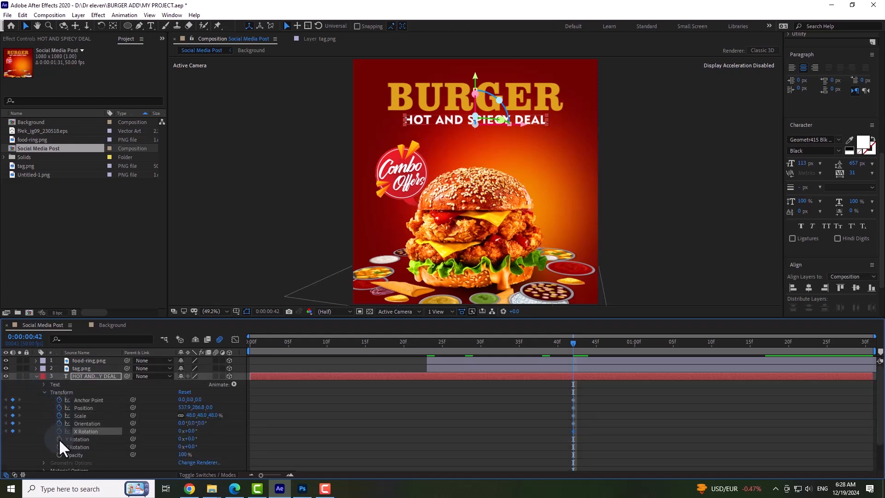
{"action": "left_click", "coordinate": [59, 439]}
{"action": "left_click", "coordinate": [59, 446]}
{"action": "left_click", "coordinate": [59, 454]}
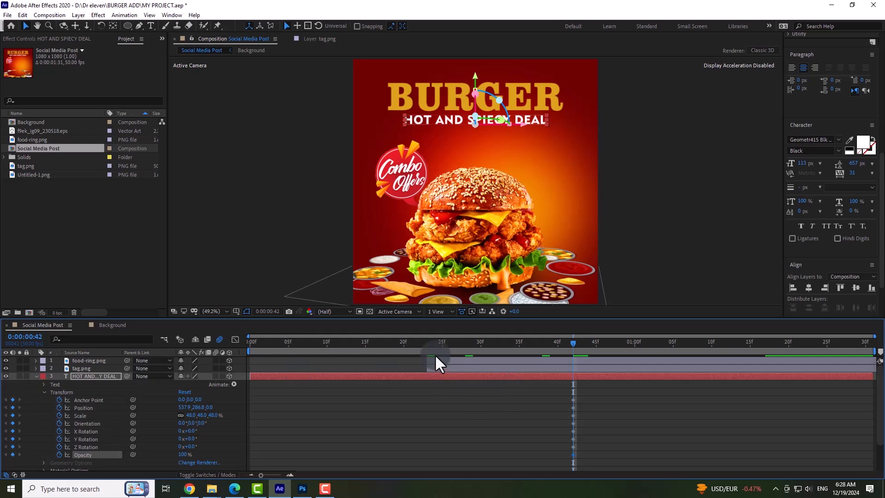
At 0:00:00:23, move the HOT AND SPIECY DEAL text straight down to the burger to keyframe its starting Position.
{"action": "left_click_drag", "start_coordinate": [436, 338], "coordinate": [425, 339]}
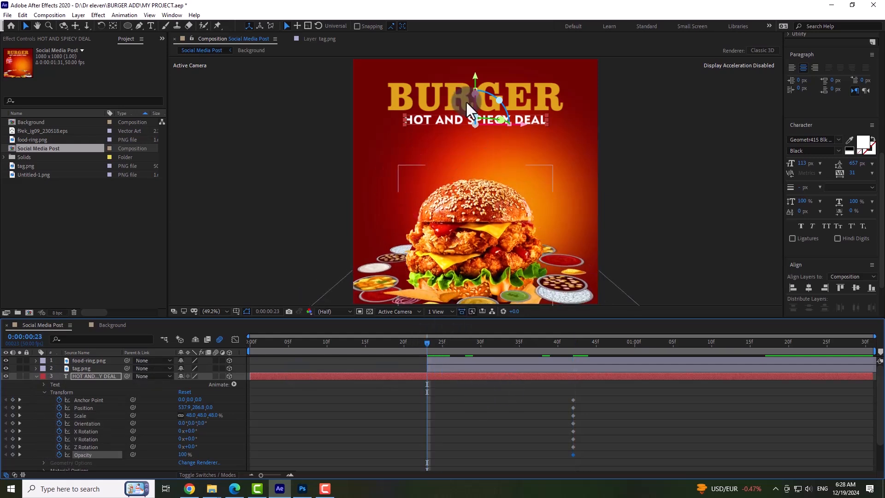
{"action": "left_click_drag", "start_coordinate": [475, 81], "coordinate": [468, 183]}
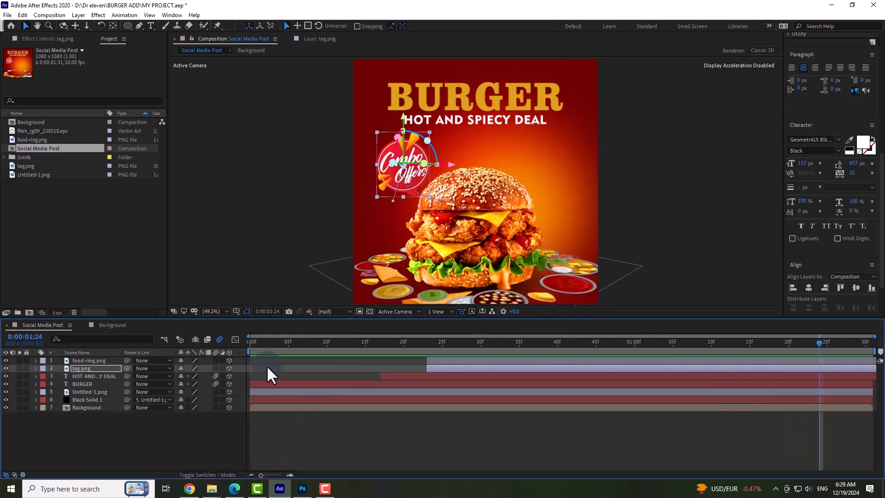
Preview the Social Media Post animation from the start and save the project.
{"action": "left_click_drag", "start_coordinate": [265, 339], "coordinate": [228, 341]}
{"action": "key", "text": "space"}
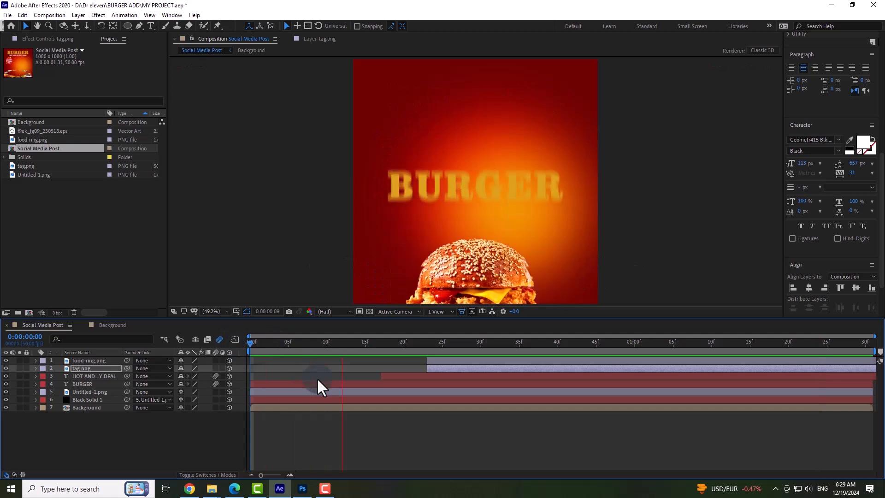
{"action": "key", "text": "space"}
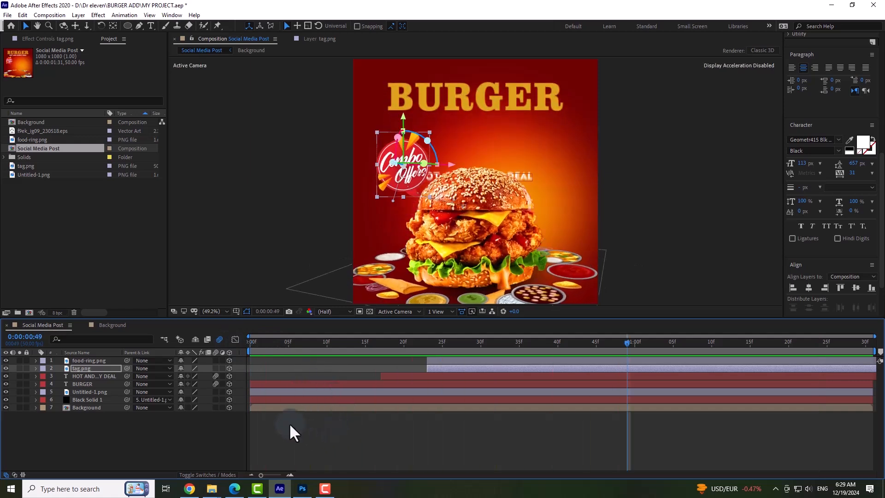
{"action": "left_click", "coordinate": [265, 393]}
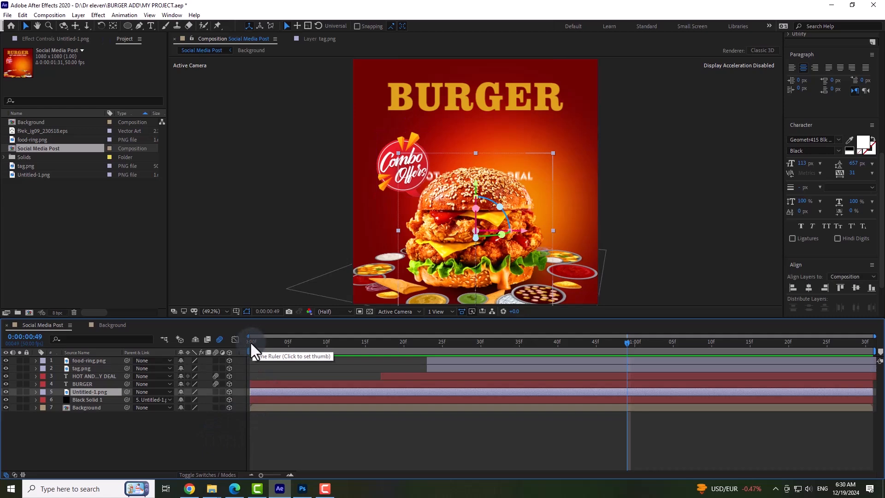
{"action": "left_click", "coordinate": [8, 15]}
{"action": "left_click", "coordinate": [28, 94]}
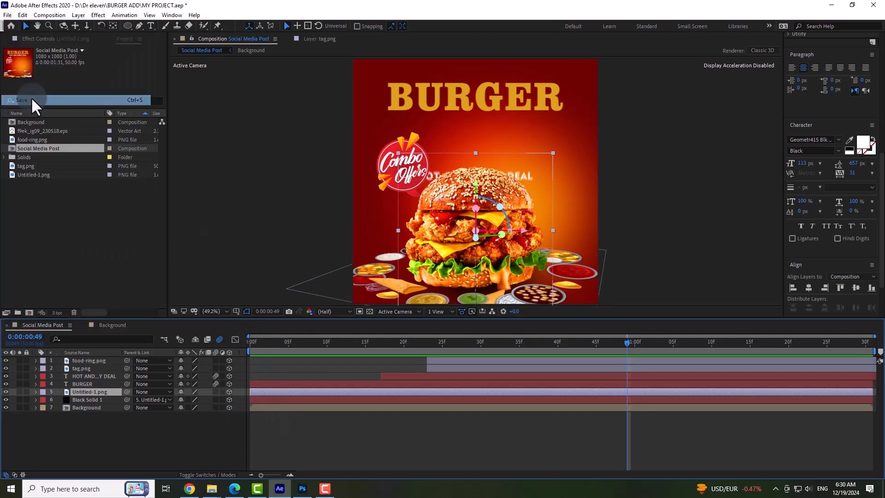
{"action": "left_click", "coordinate": [162, 440]}
Open the Background composition and toggle the visibility of the orange, red and deep red solids to examine what each contributes.
{"action": "double_click", "coordinate": [93, 407]}
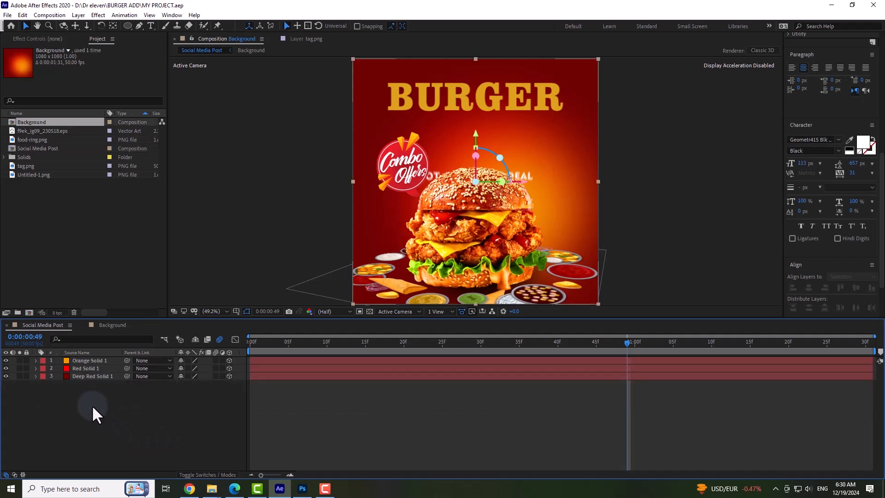
{"action": "left_click_drag", "start_coordinate": [324, 343], "coordinate": [319, 344]}
{"action": "left_click", "coordinate": [5, 361]}
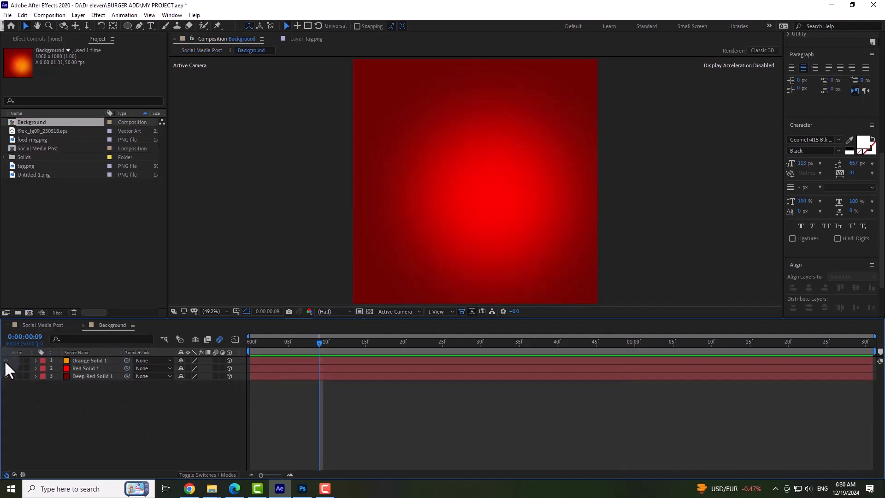
{"action": "left_click", "coordinate": [5, 361]}
{"action": "left_click", "coordinate": [5, 370]}
{"action": "left_click", "coordinate": [5, 374]}
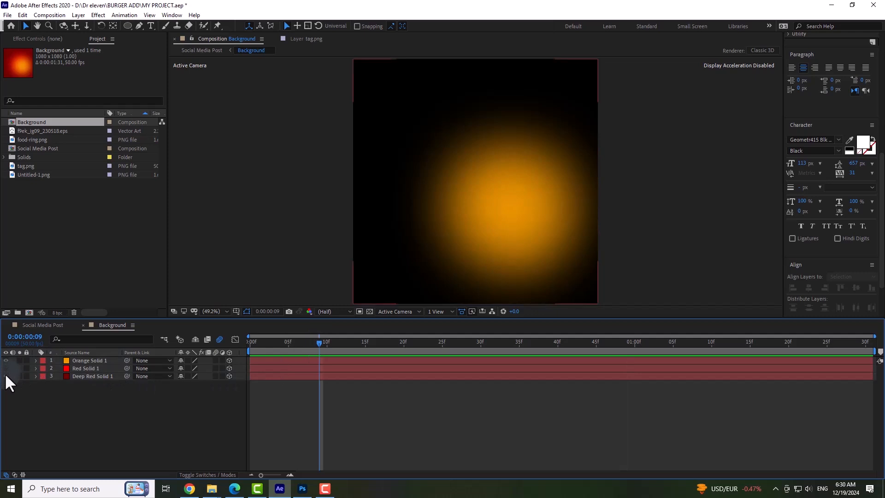
{"action": "left_click", "coordinate": [5, 374]}
{"action": "left_click", "coordinate": [5, 361]}
{"action": "left_click", "coordinate": [5, 367]}
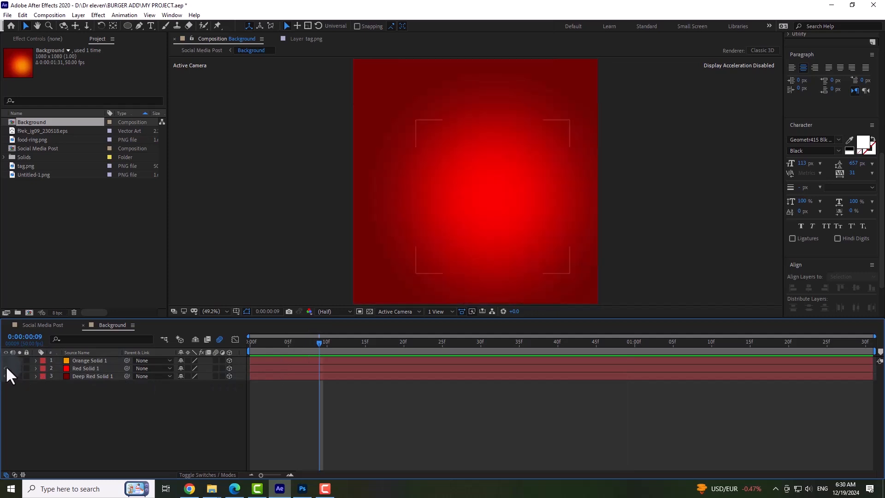
{"action": "left_click", "coordinate": [7, 359]}
Set keyframes at 0:00:00:15 for all of Orange Solid 1's transform properties, from Anchor Point through Opacity.
{"action": "left_click", "coordinate": [86, 359]}
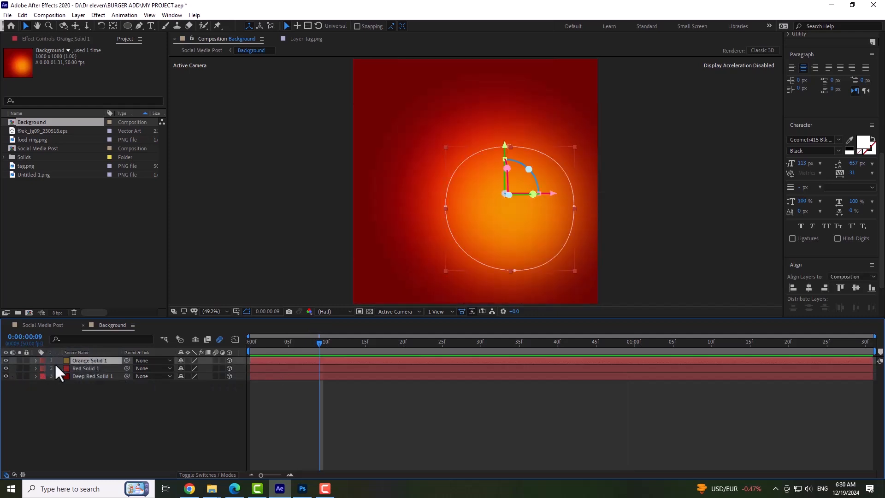
{"action": "left_click", "coordinate": [35, 361]}
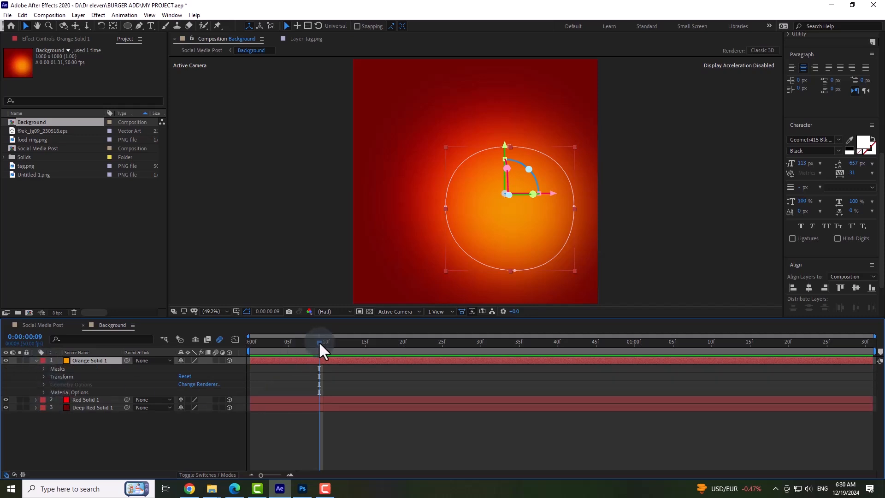
{"action": "left_click_drag", "start_coordinate": [319, 341], "coordinate": [365, 344]}
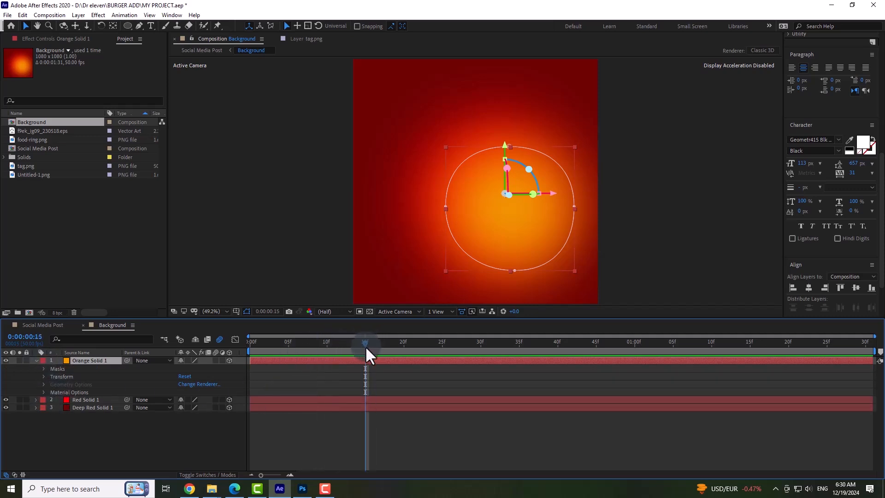
{"action": "left_click", "coordinate": [43, 392]}
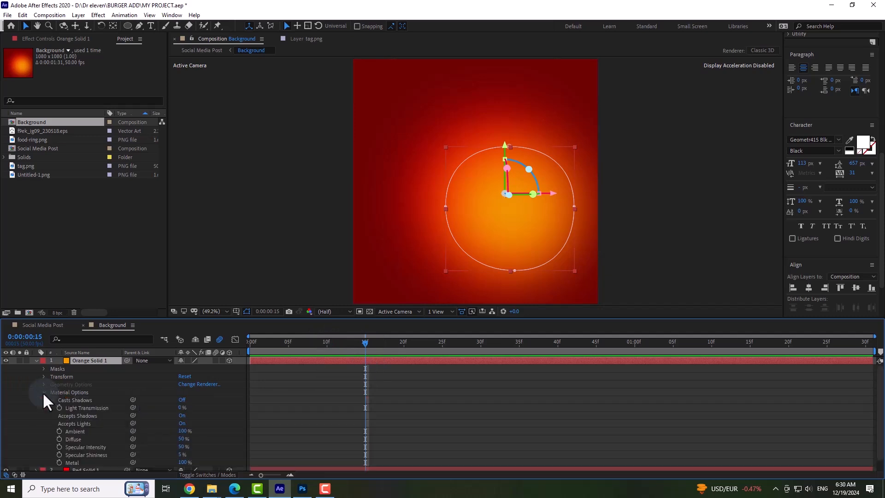
{"action": "left_click", "coordinate": [44, 377]}
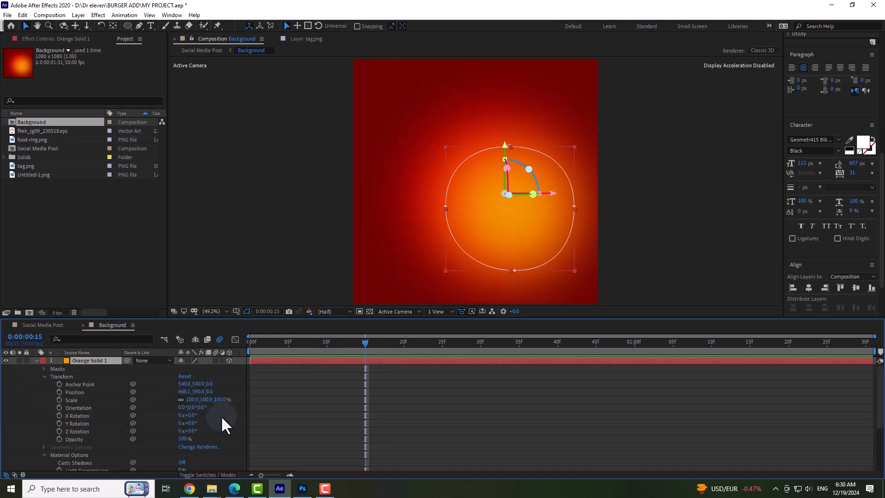
{"action": "left_click", "coordinate": [59, 384]}
{"action": "left_click", "coordinate": [59, 392]}
{"action": "left_click", "coordinate": [60, 400]}
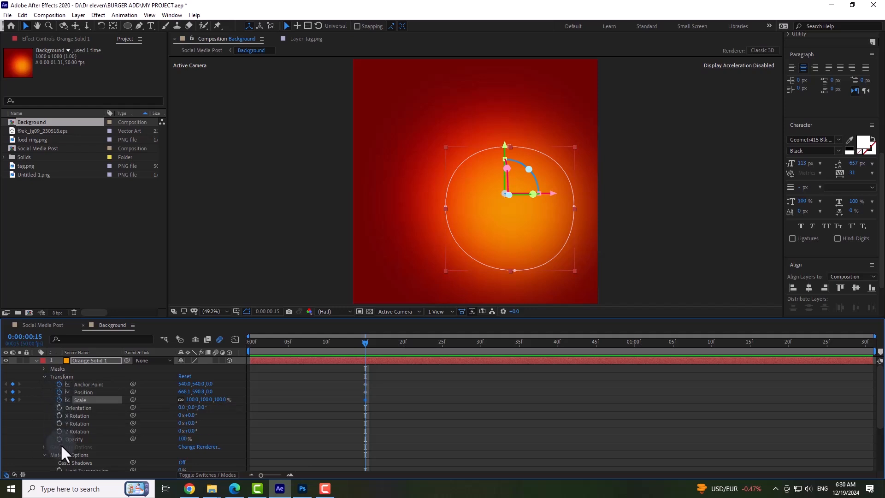
{"action": "left_click", "coordinate": [59, 439]}
{"action": "left_click", "coordinate": [59, 431]}
{"action": "left_click", "coordinate": [58, 424]}
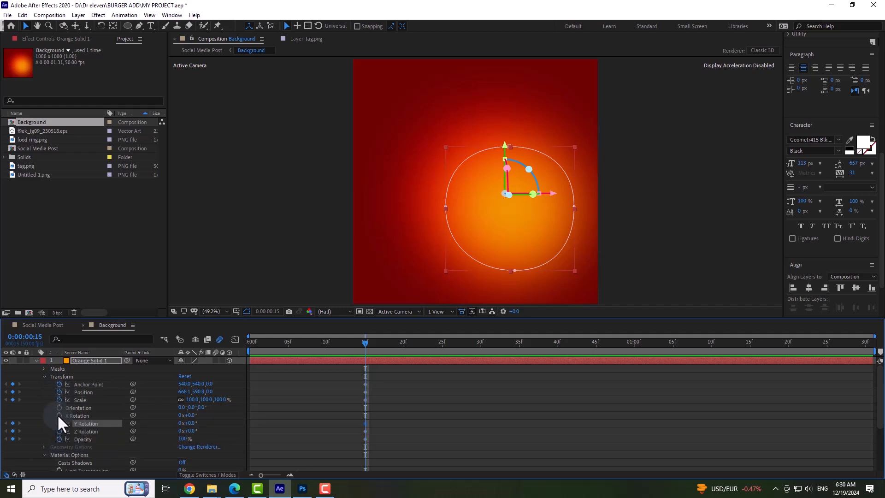
{"action": "left_click", "coordinate": [58, 415]}
{"action": "left_click", "coordinate": [57, 407]}
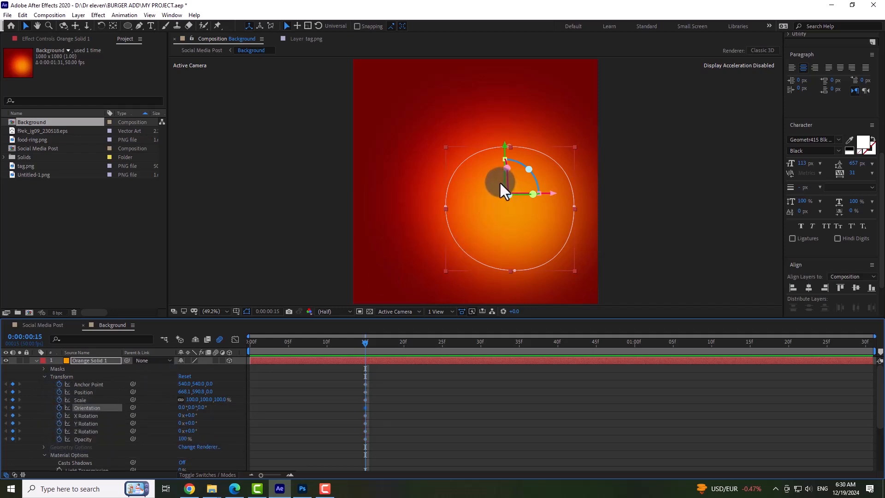
At 0:00:00:00, keyframe Orange Solid 1 straight down at Position 668.1, 828.8, 0.0 with Opacity 0%, and scrub through the glow's entrance.
{"action": "left_click", "coordinate": [266, 343]}
{"action": "left_click_drag", "start_coordinate": [242, 348], "coordinate": [241, 348]}
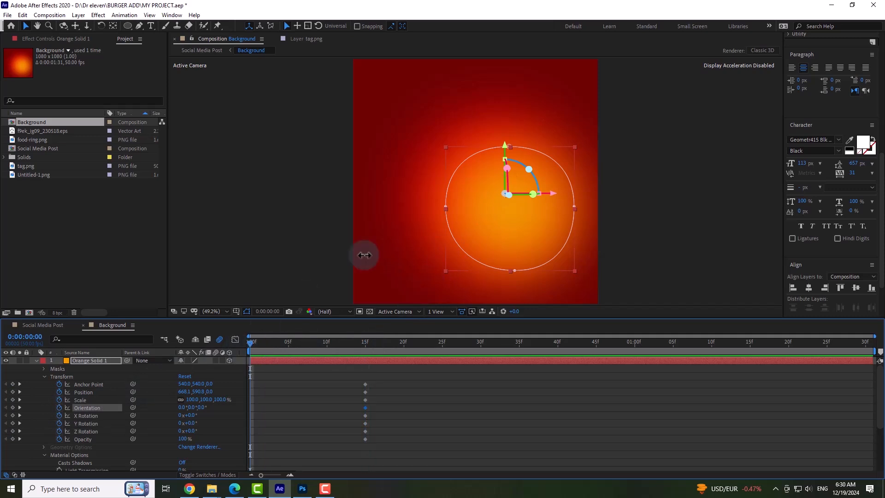
{"action": "left_click_drag", "start_coordinate": [505, 146], "coordinate": [504, 202]}
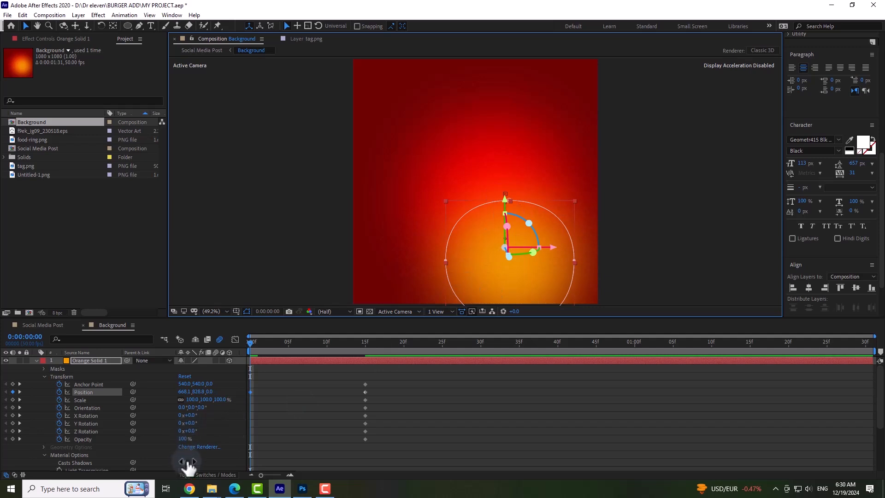
{"action": "left_click_drag", "start_coordinate": [184, 445], "coordinate": [139, 455]}
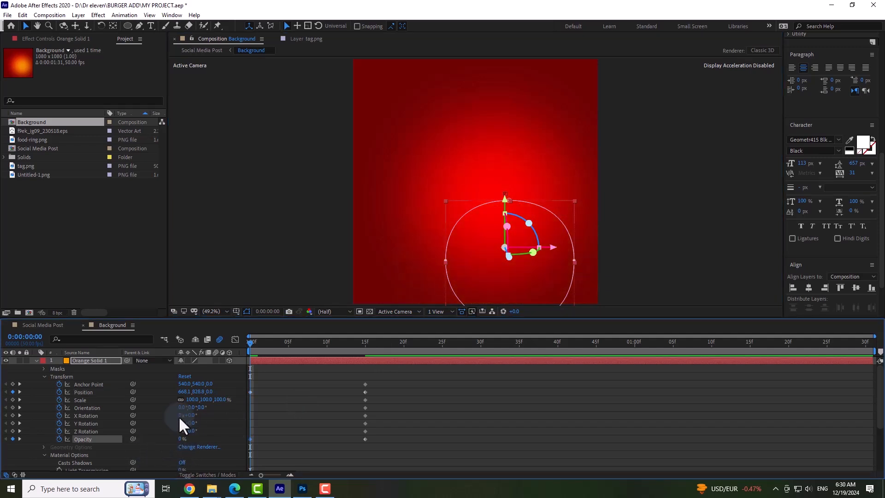
{"action": "left_click_drag", "start_coordinate": [258, 353], "coordinate": [322, 355]}
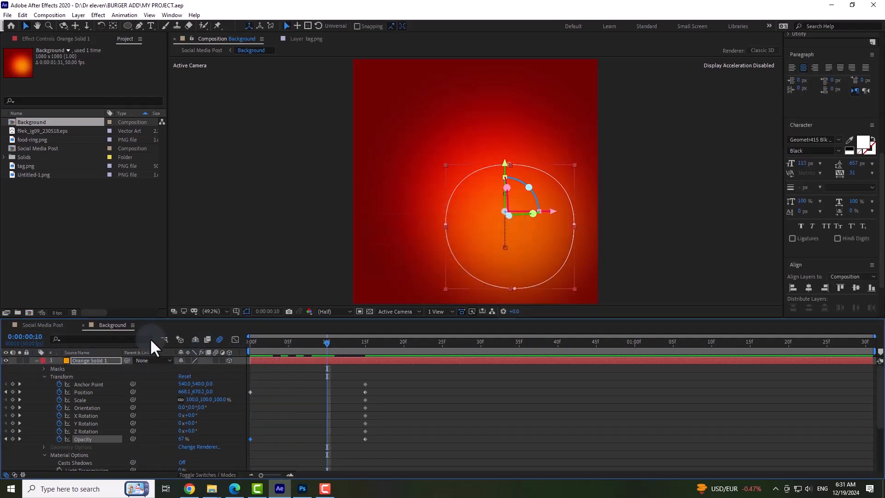
Return to the Social Media Post composition and scrub and play it to check the background glow with the burger, title and food ring entrances.
{"action": "left_click", "coordinate": [29, 325]}
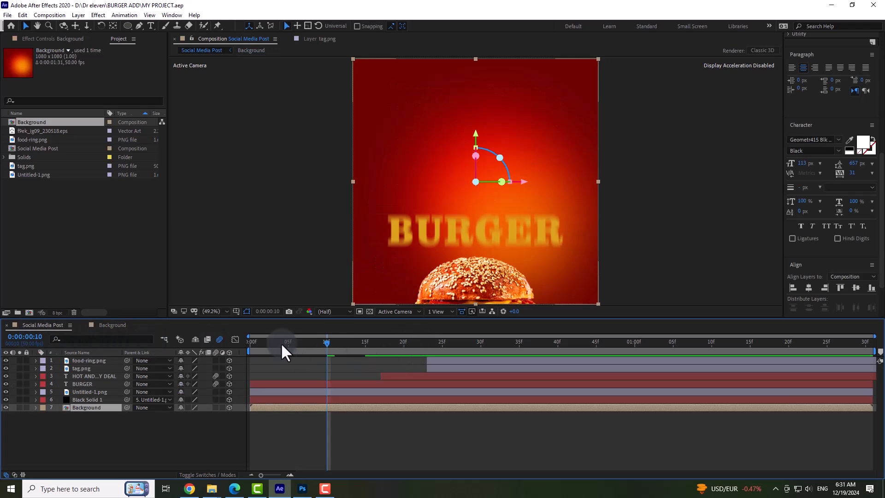
{"action": "left_click_drag", "start_coordinate": [281, 343], "coordinate": [364, 355]}
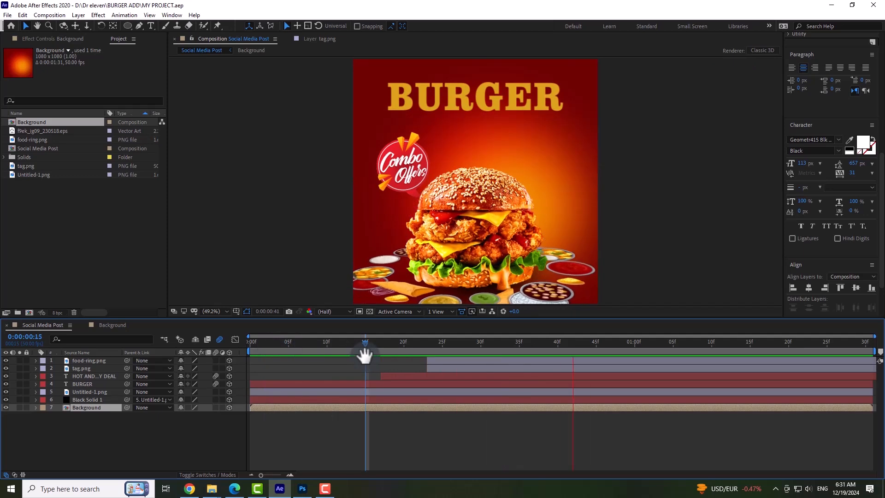
{"action": "key", "text": "space"}
{"action": "left_click_drag", "start_coordinate": [399, 345], "coordinate": [434, 346]}
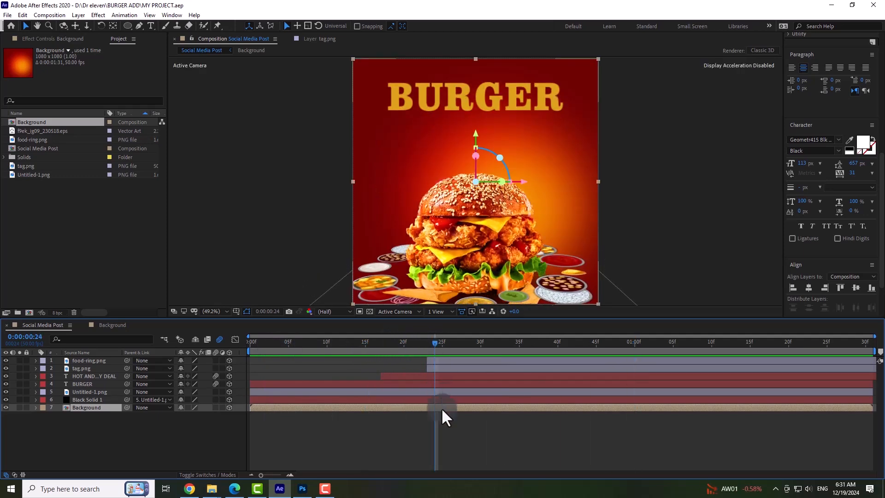
{"action": "left_click", "coordinate": [89, 361]}
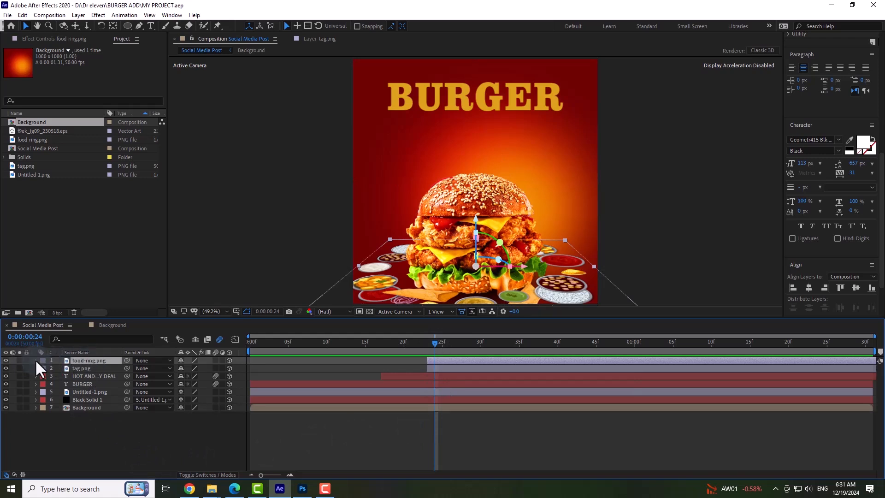
{"action": "mouse_move", "coordinate": [261, 475]}
{"action": "left_mouse_down"}
{"action": "mouse_move", "coordinate": [286, 476]}
{"action": "mouse_move", "coordinate": [262, 475]}
{"action": "left_mouse_up"}
{"action": "left_click", "coordinate": [295, 428]}
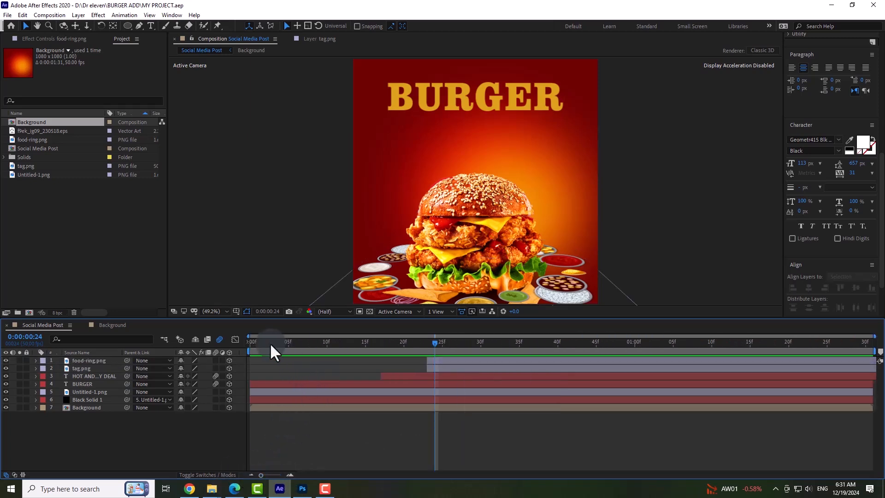
{"action": "left_click_drag", "start_coordinate": [270, 343], "coordinate": [391, 356]}
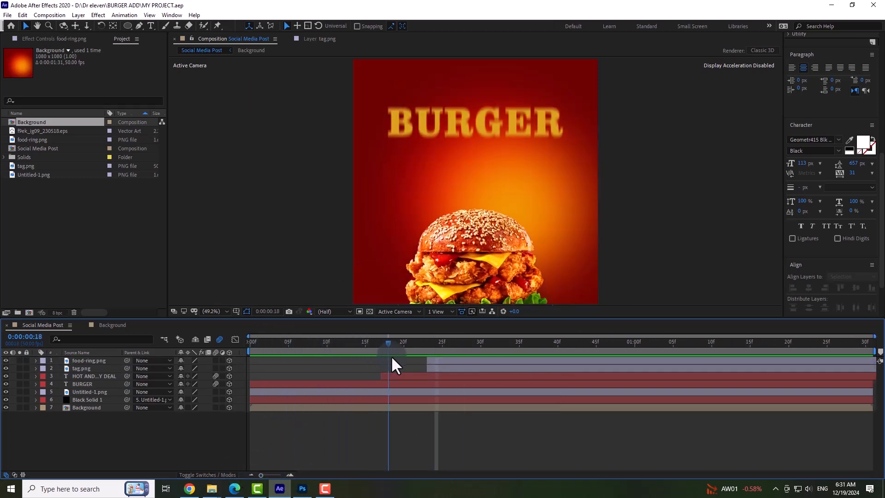
{"action": "key", "text": "space"}
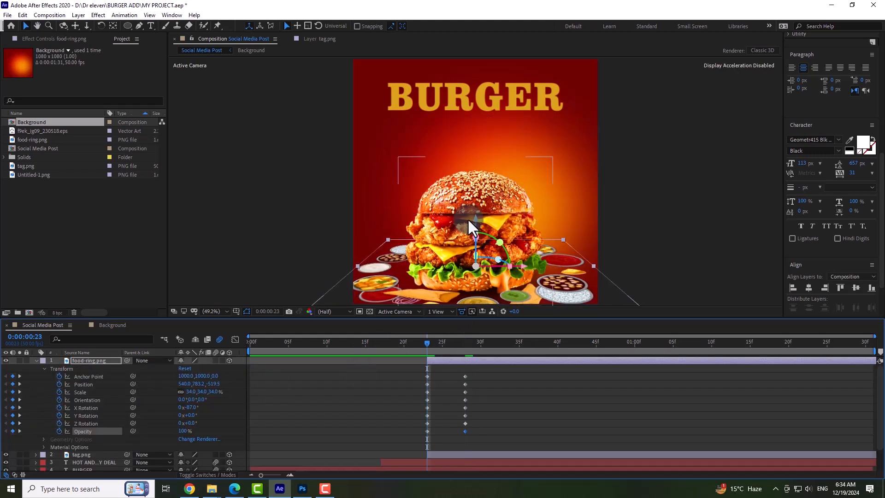
At 0:00:00:23, raise the food ring straight up to Position 540.0, 70.2, -556.8 and enable motion blur on its layer.
{"action": "left_click_drag", "start_coordinate": [476, 218], "coordinate": [444, 55]}
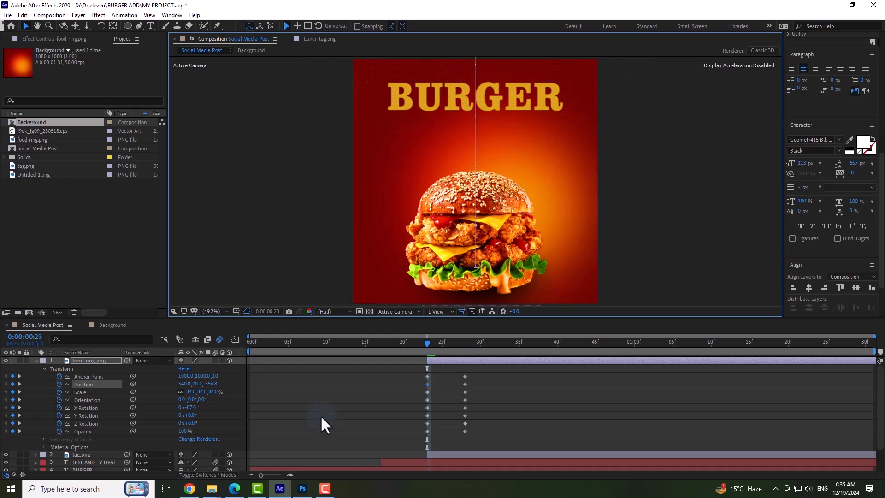
{"action": "left_click", "coordinate": [215, 361]}
Play the Social Media Post animation from the start and scrub across the food ring's keyframes to review its drop.
{"action": "left_click_drag", "start_coordinate": [289, 343], "coordinate": [242, 350]}
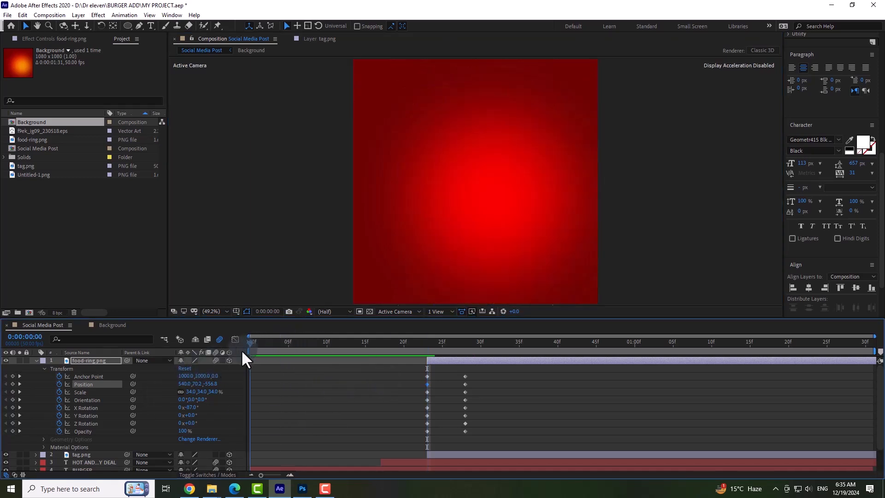
{"action": "key", "text": "space"}
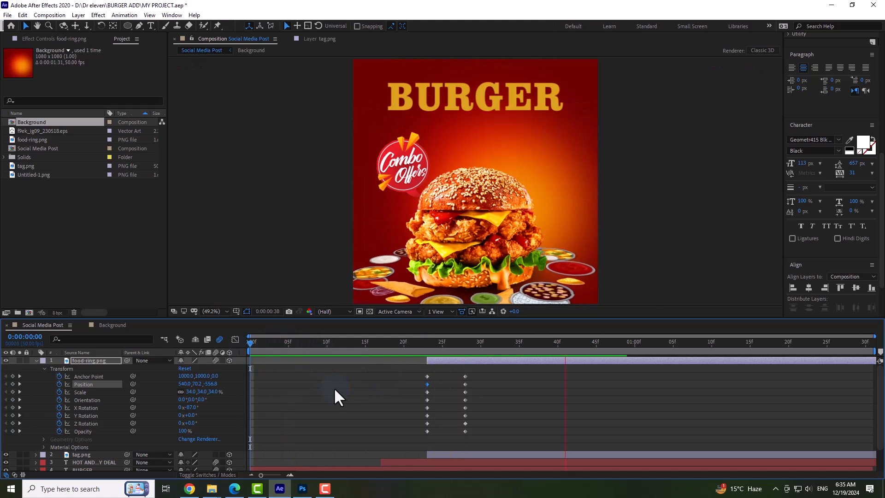
{"action": "key", "text": "space"}
{"action": "left_click_drag", "start_coordinate": [427, 348], "coordinate": [468, 354]}
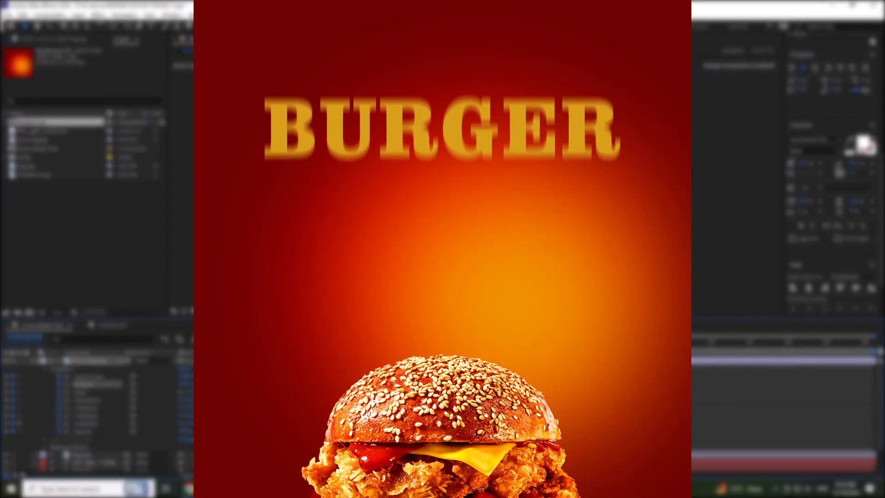